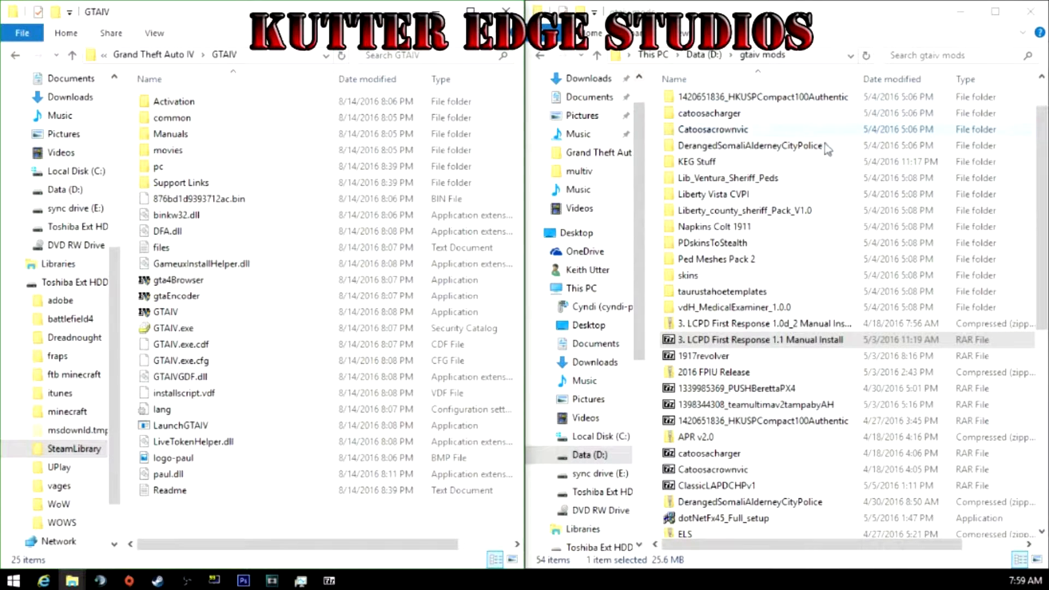
- Look through the gtaiv mods folder for the LCPD First Response 1.1 Manual Install archive
scroll(813, 205, down, 8)
scroll(813, 210, up, 9)
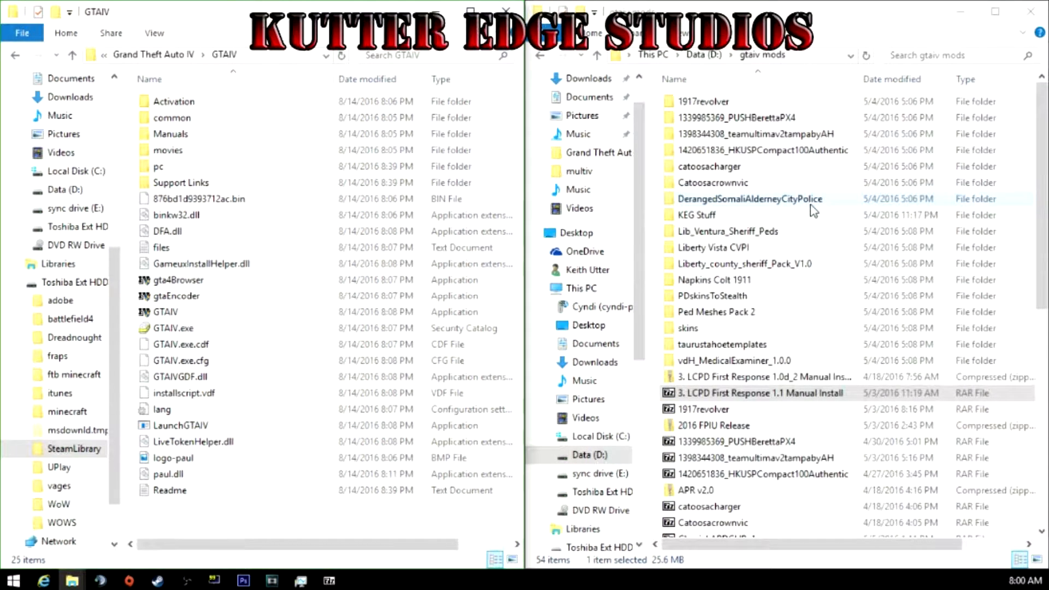
scroll(814, 211, down, 4)
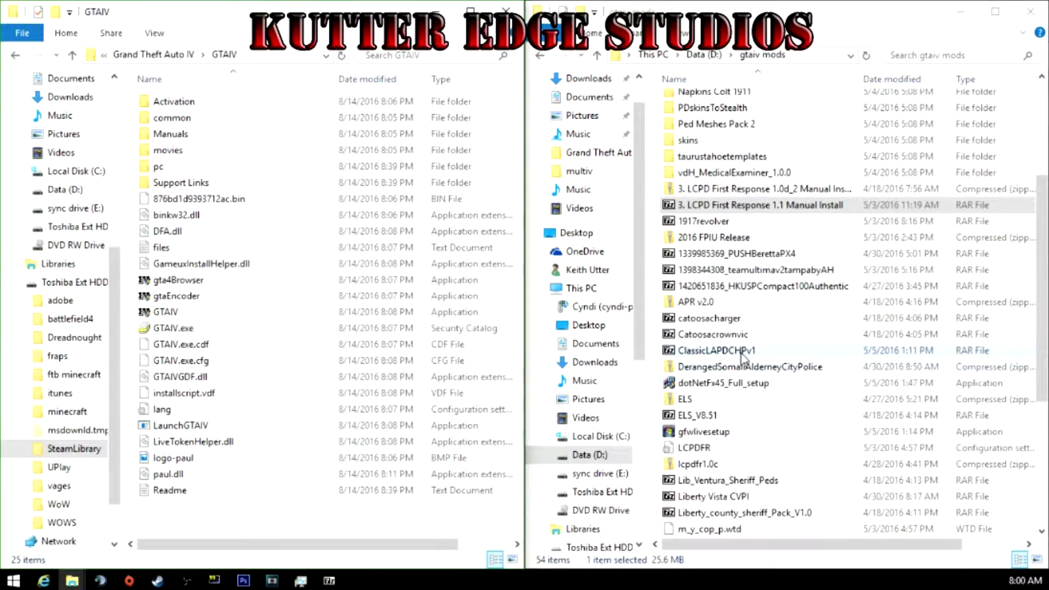
scroll(748, 412, down, 5)
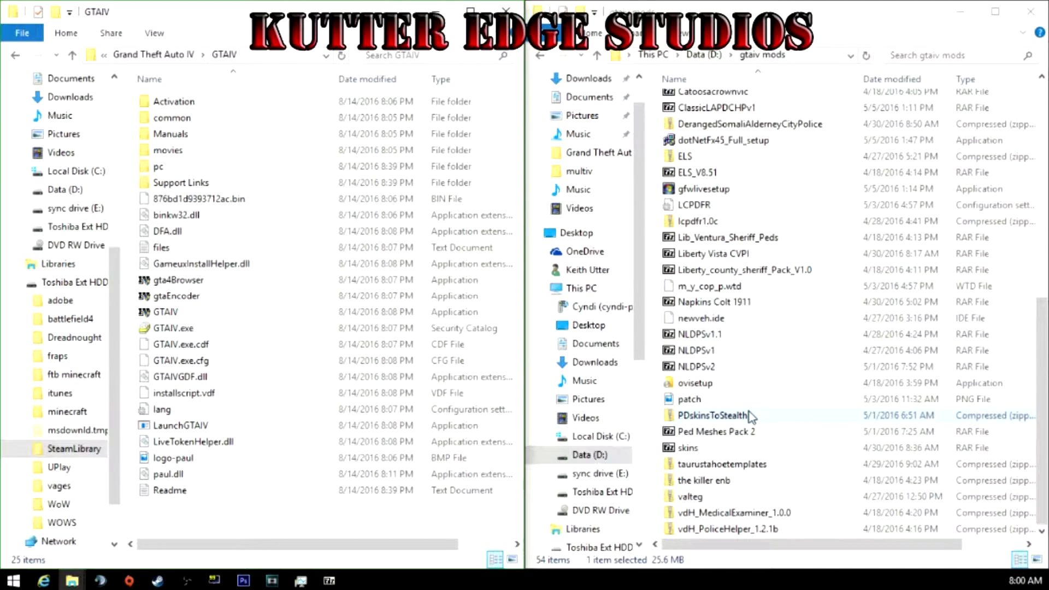
scroll(749, 411, up, 1)
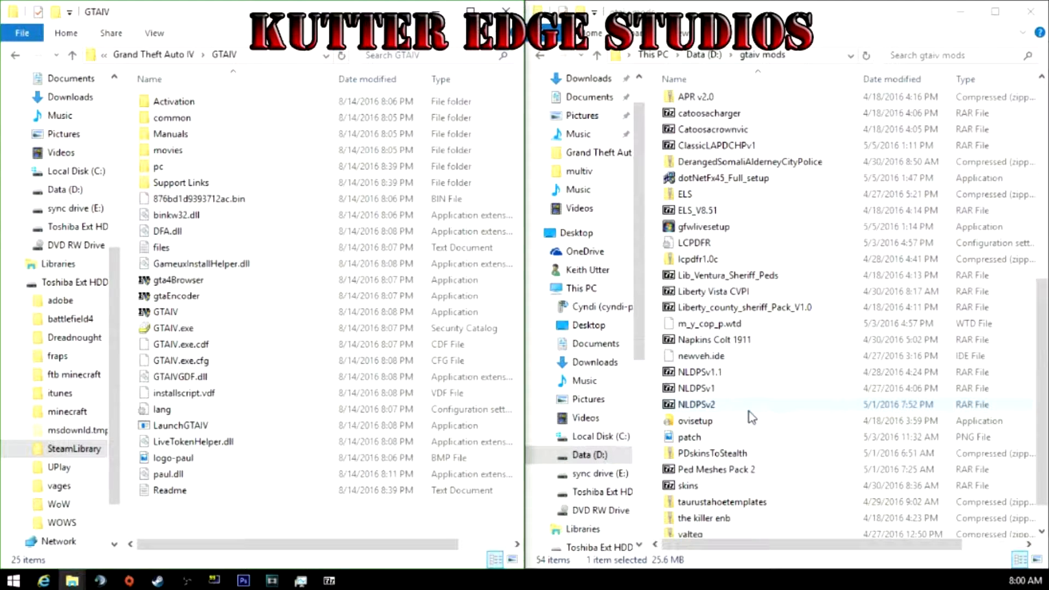
scroll(750, 412, up, 2)
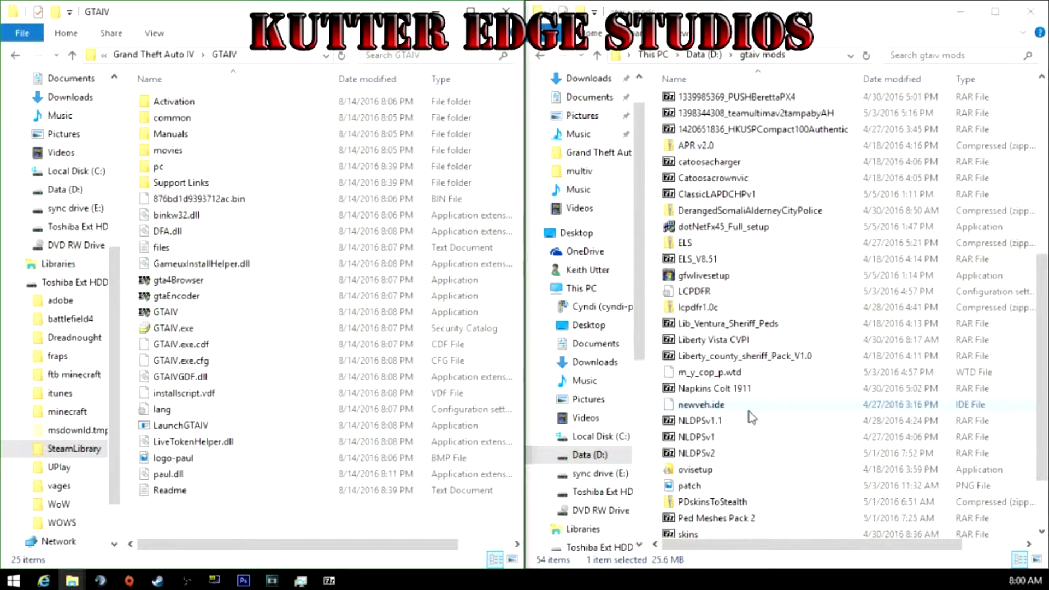
scroll(749, 411, up, 4)
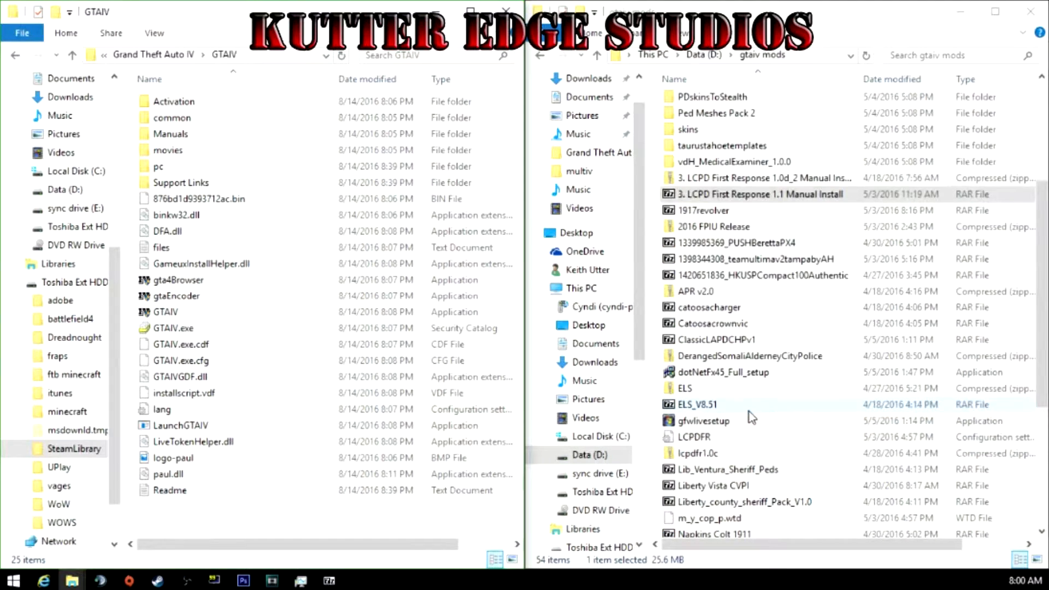
scroll(750, 412, up, 1)
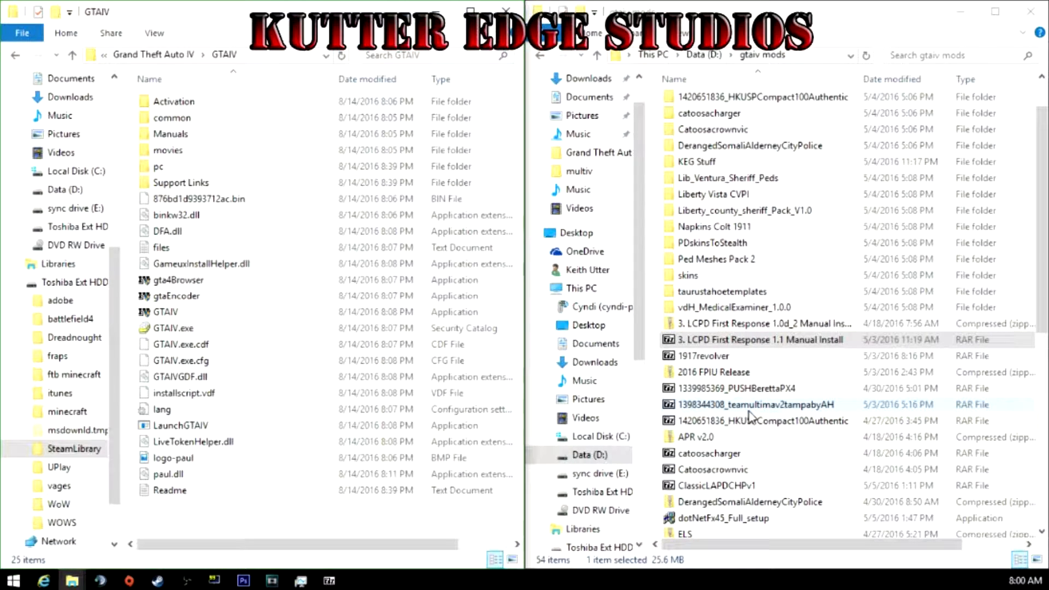
- Copy everything from the LCPD First Response folder of the 1.1 Manual Install archive into the GTAIV folder, and close the archive
double_click(746, 341)
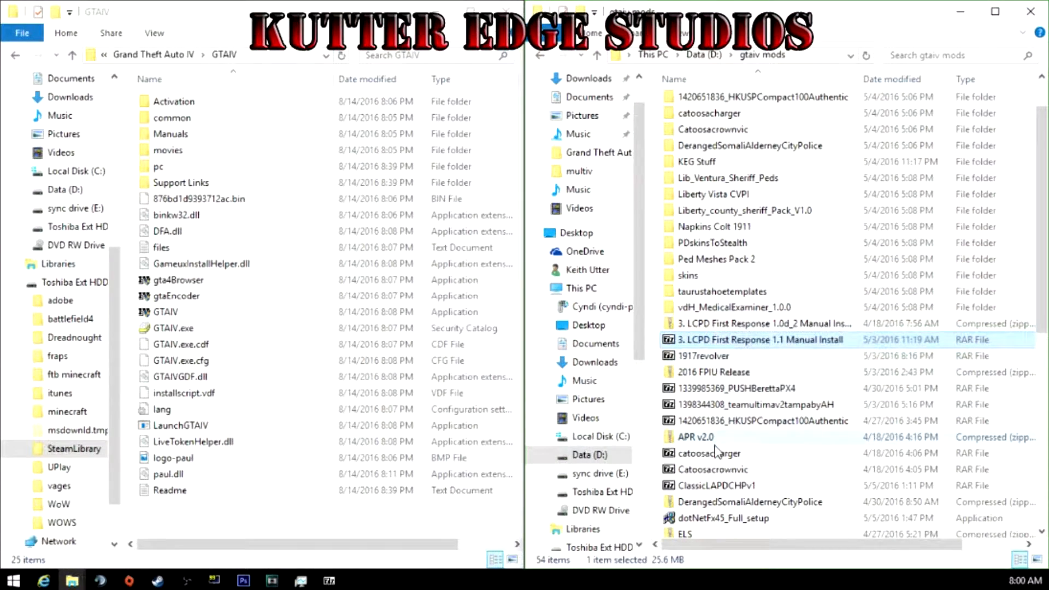
click(329, 581)
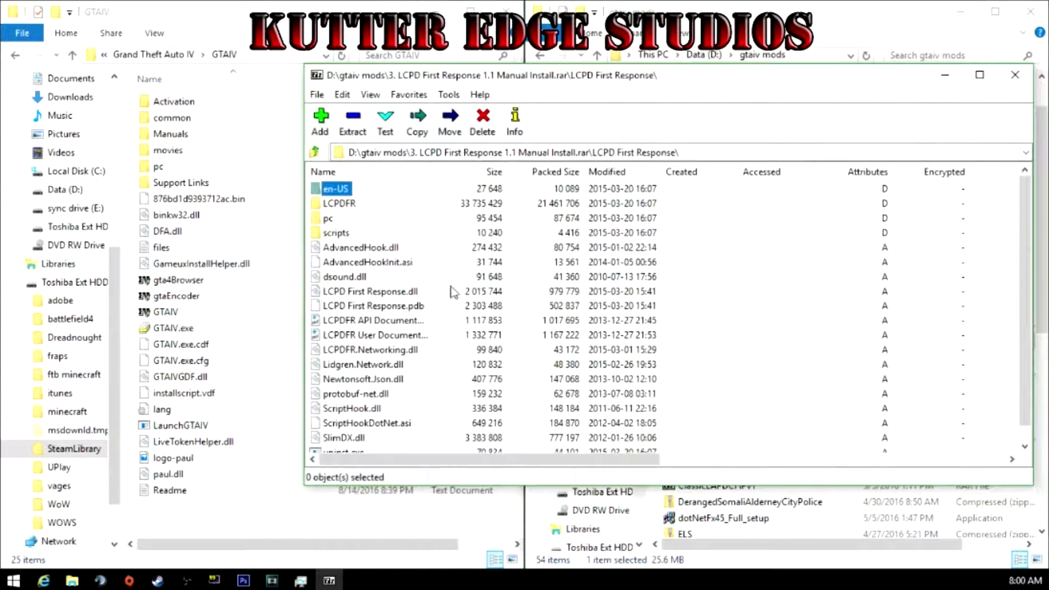
click(431, 264)
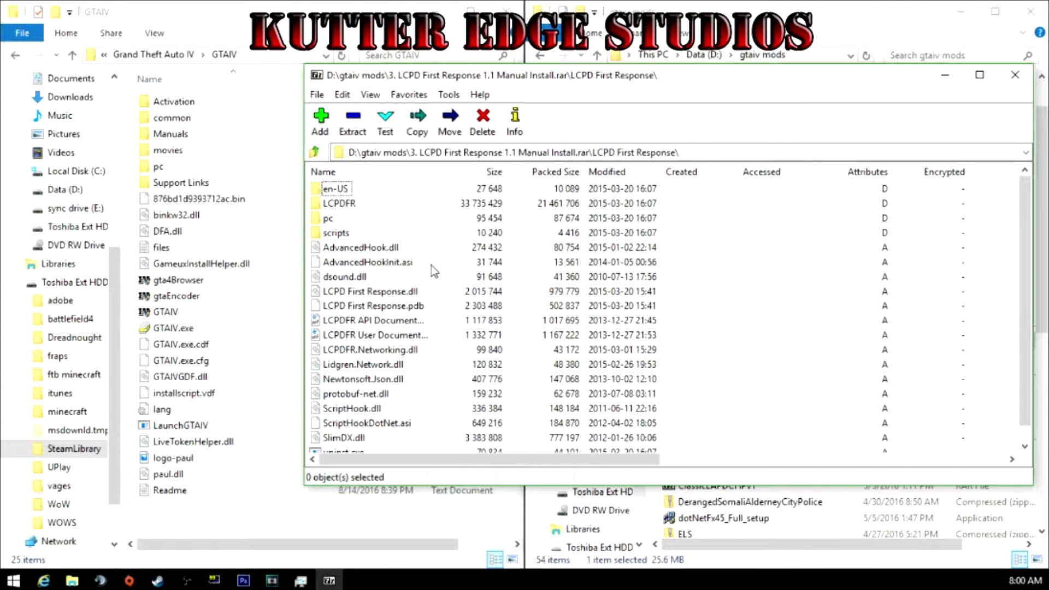
key(ctrl+a)
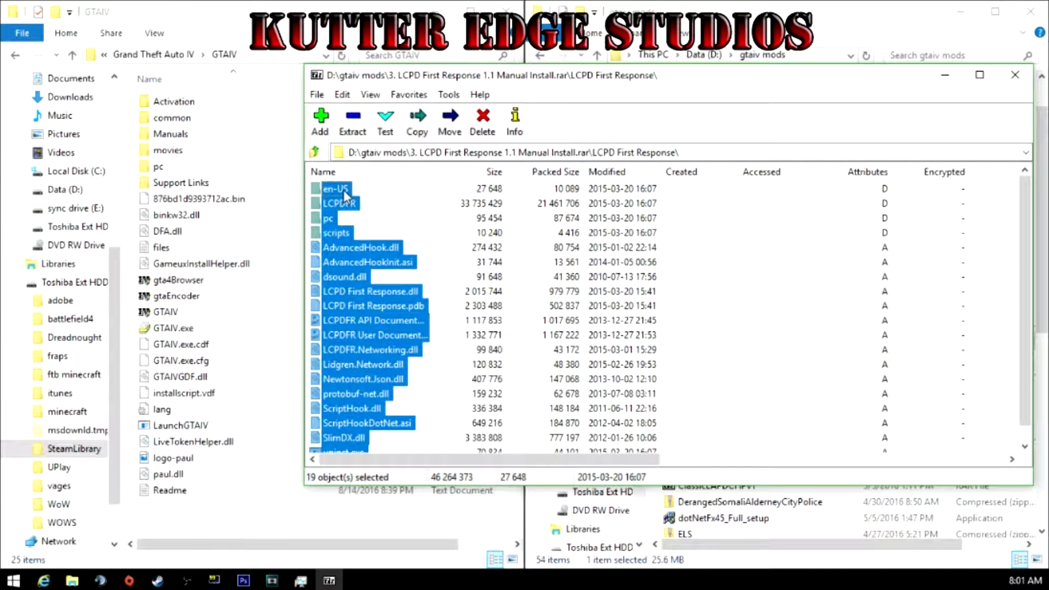
drag(344, 195, 261, 514)
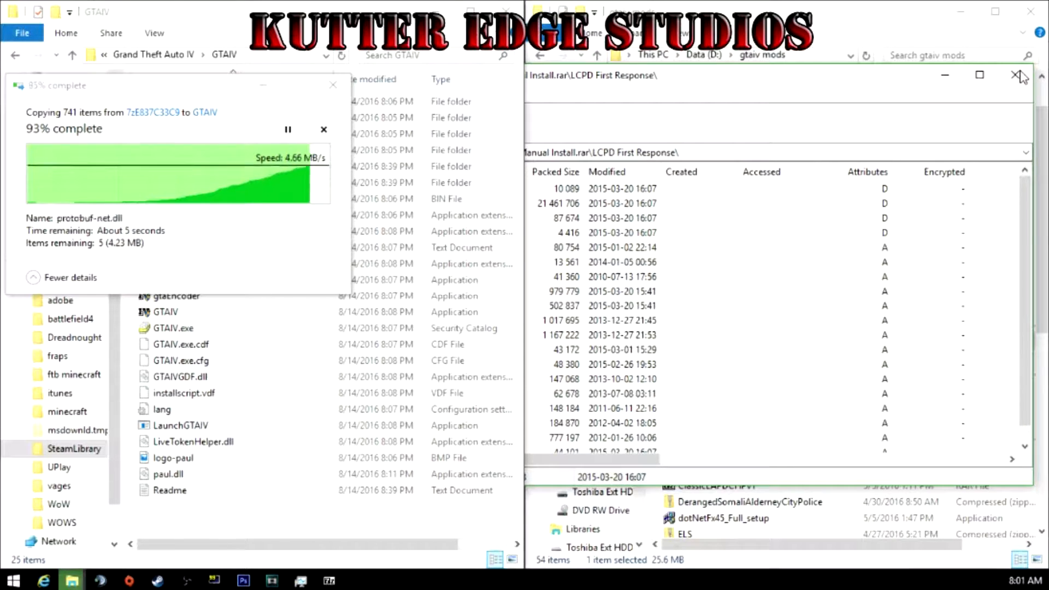
click(1017, 75)
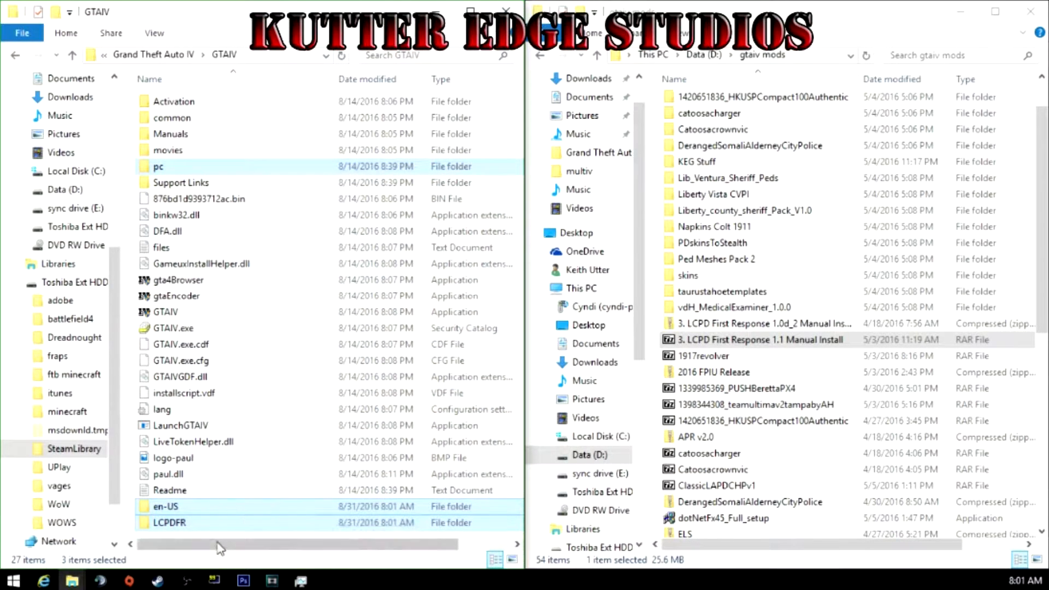
- Re-sort the GTAIV folder by name and check the contents of its en-US, LCPDFR, pc and scripts folders
click(240, 85)
click(241, 85)
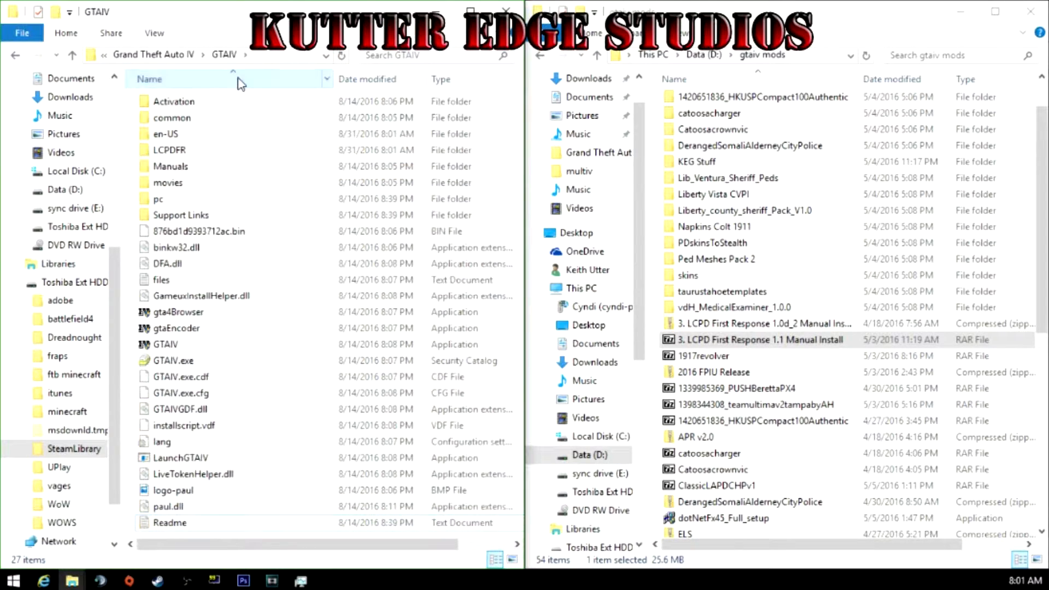
double_click(189, 136)
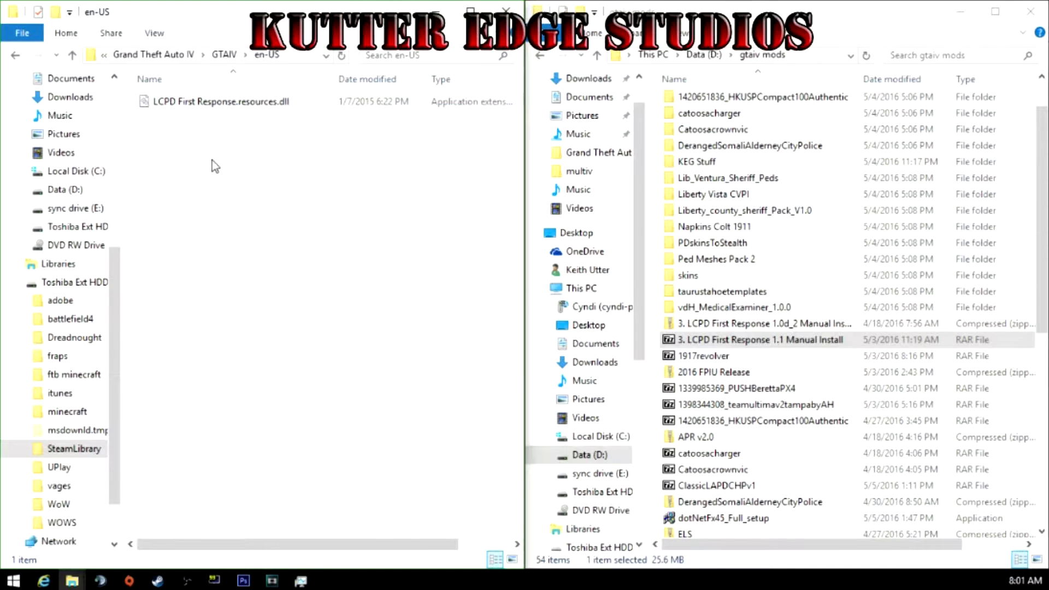
key(alt+Left)
double_click(191, 150)
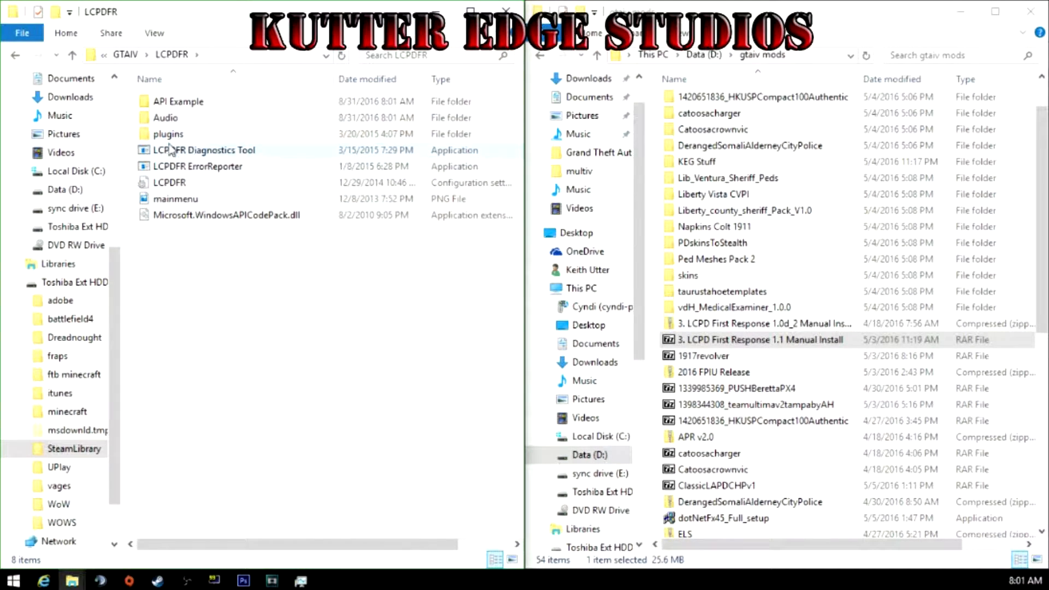
key(alt+Left)
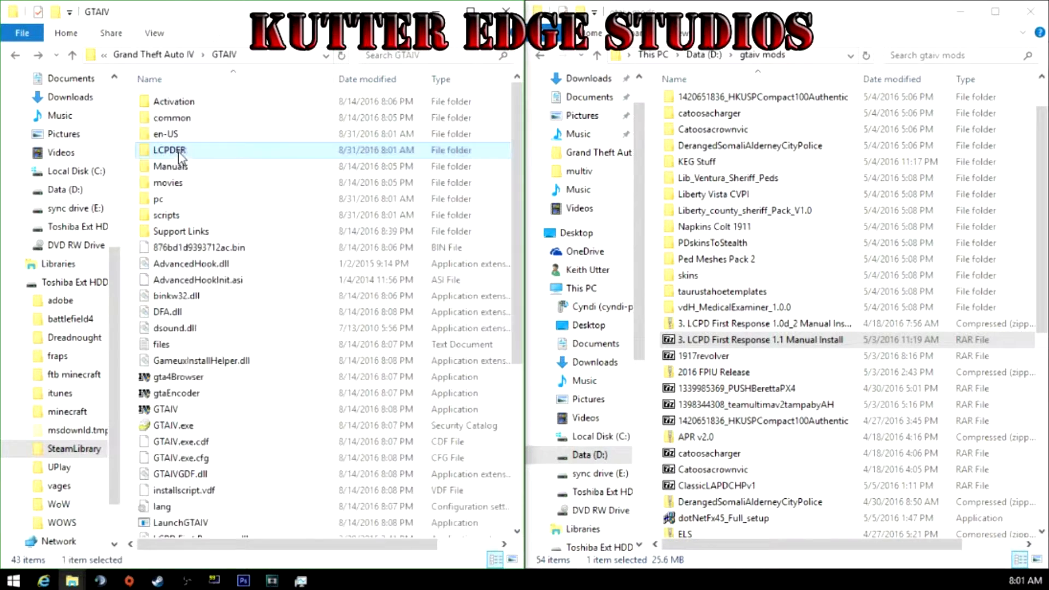
double_click(161, 202)
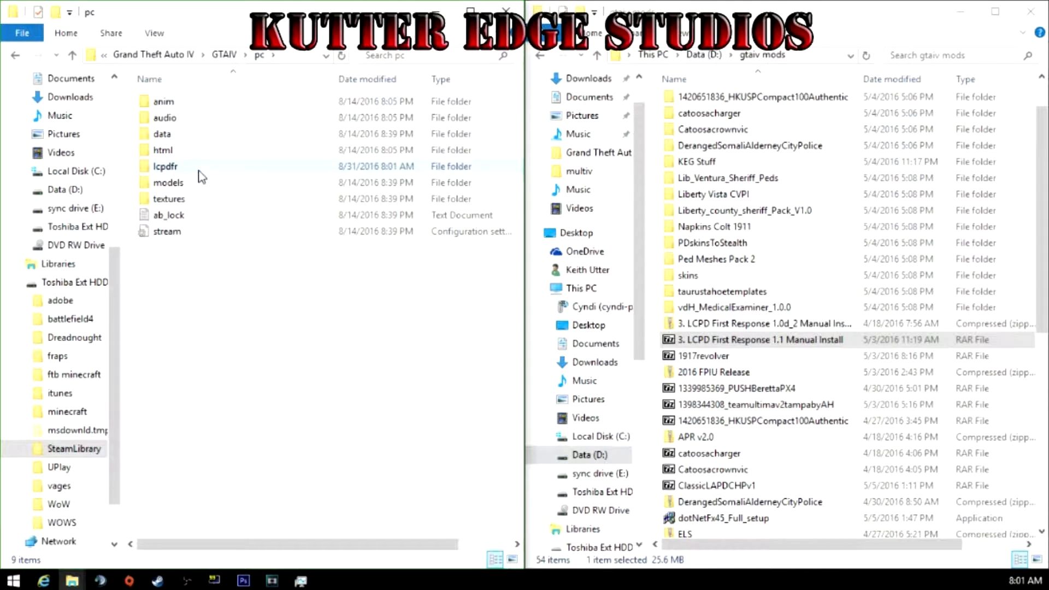
key(alt+Left)
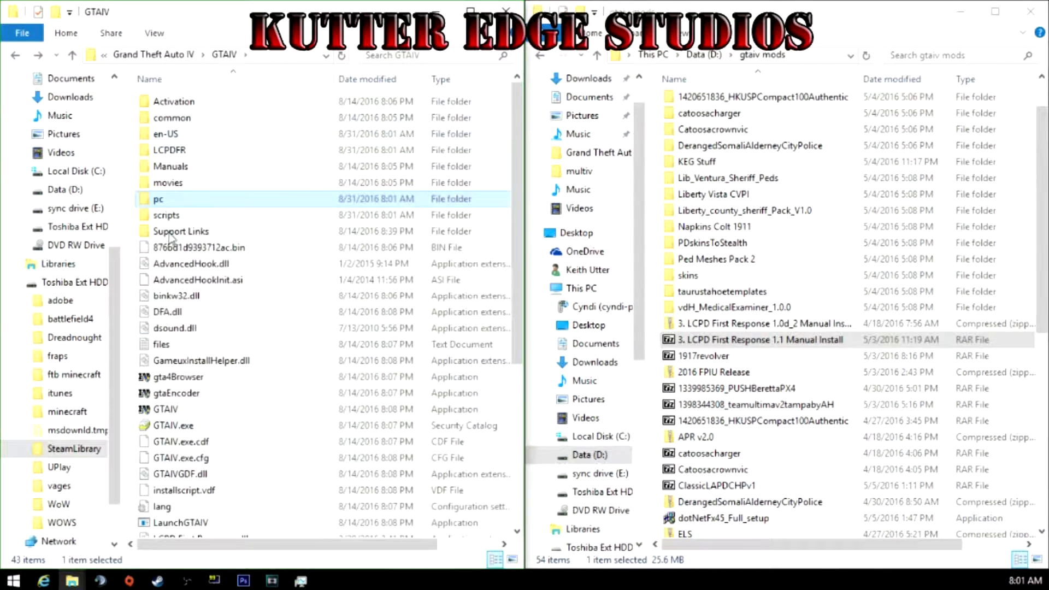
double_click(166, 216)
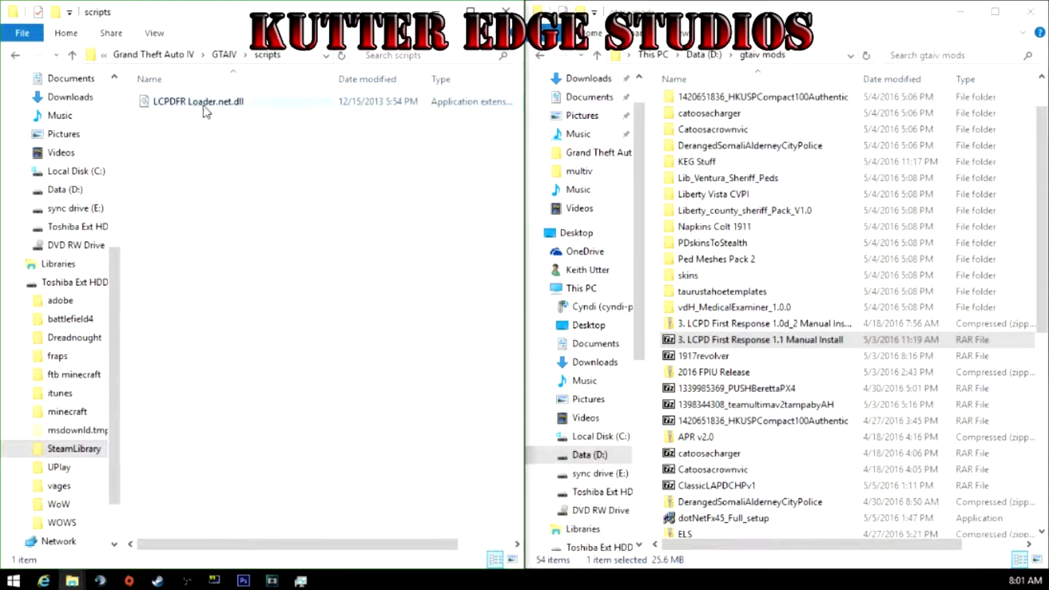
key(alt+Left)
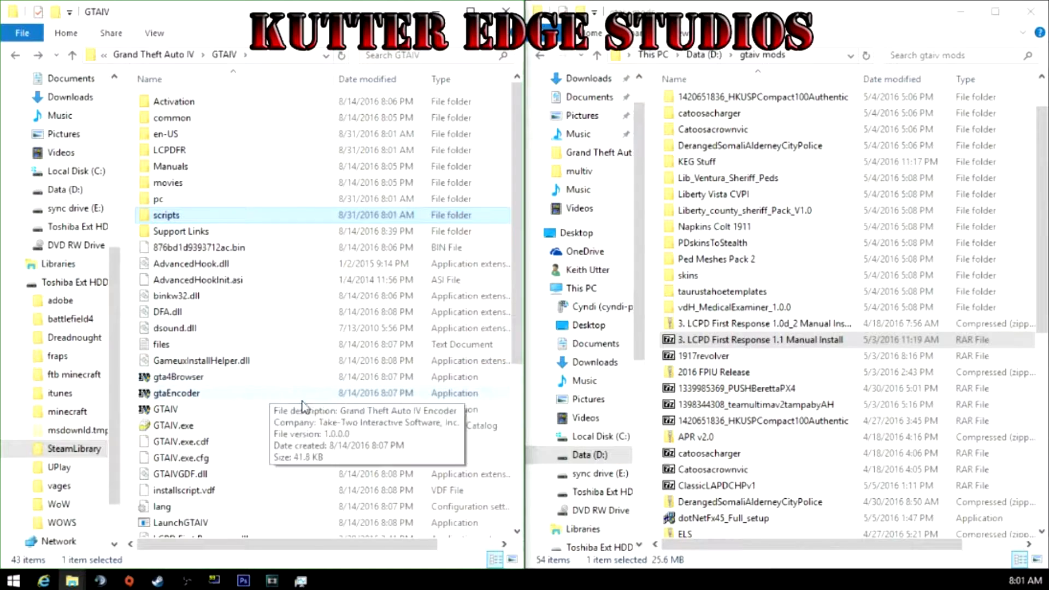
- Inspect the ELS folder inside the ELS compressed file and return to the gtaiv mods folder
click(729, 421)
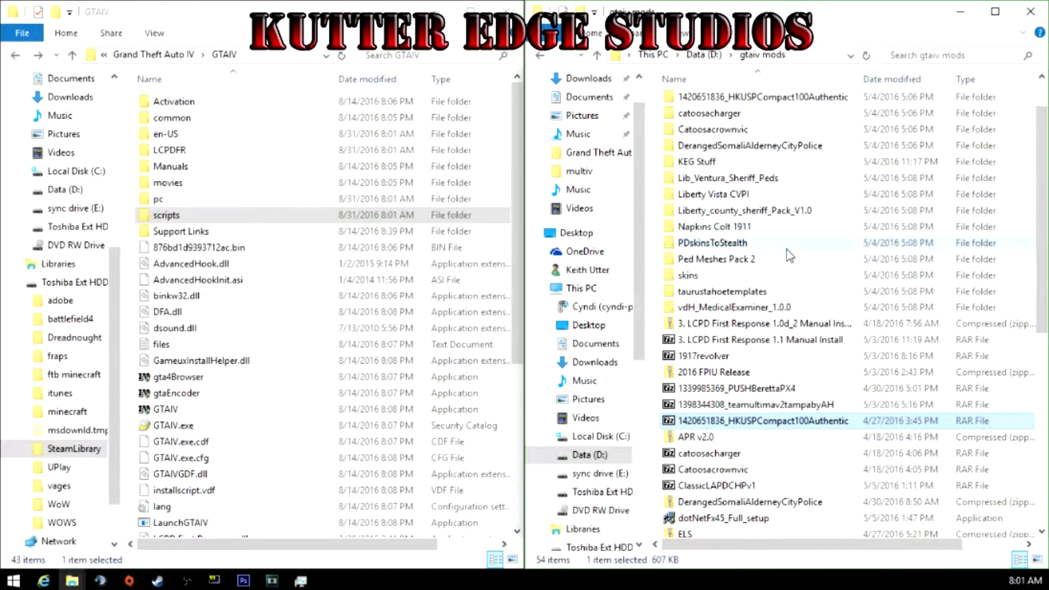
scroll(788, 254, down, 1)
scroll(788, 254, down, 1)
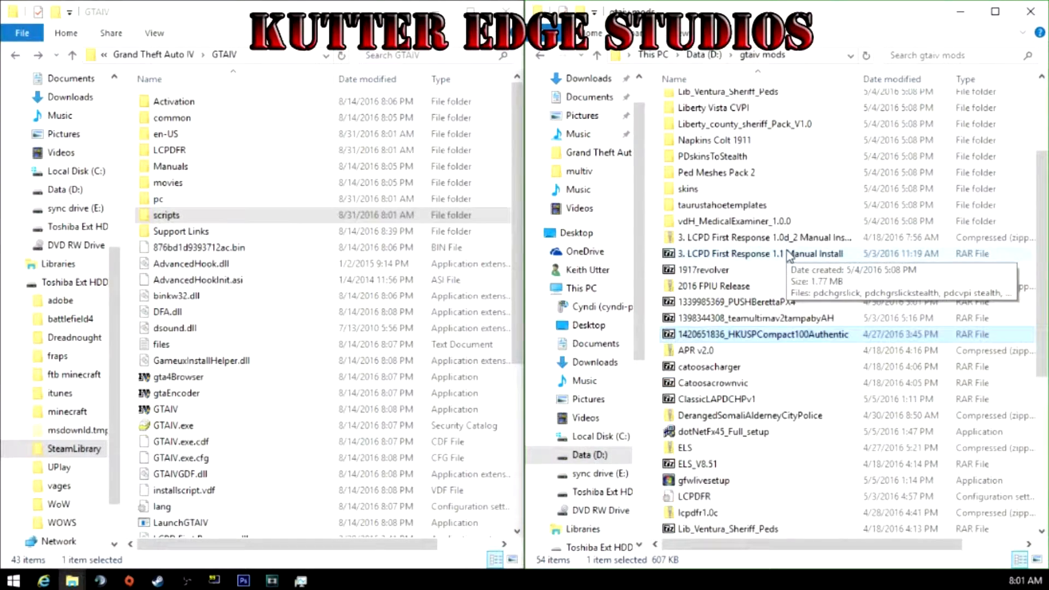
scroll(789, 254, down, 1)
double_click(694, 403)
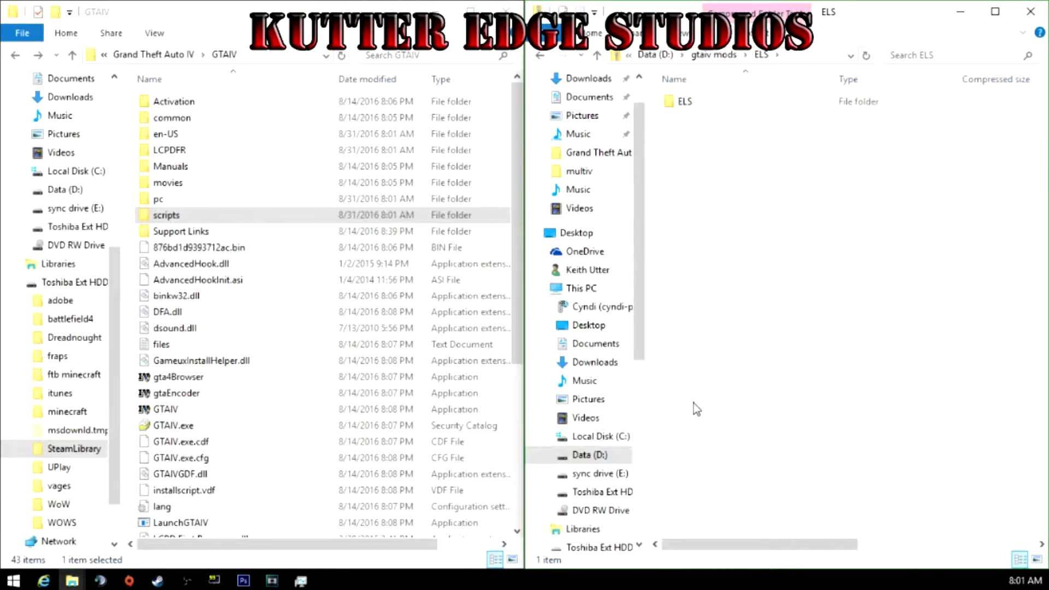
double_click(689, 104)
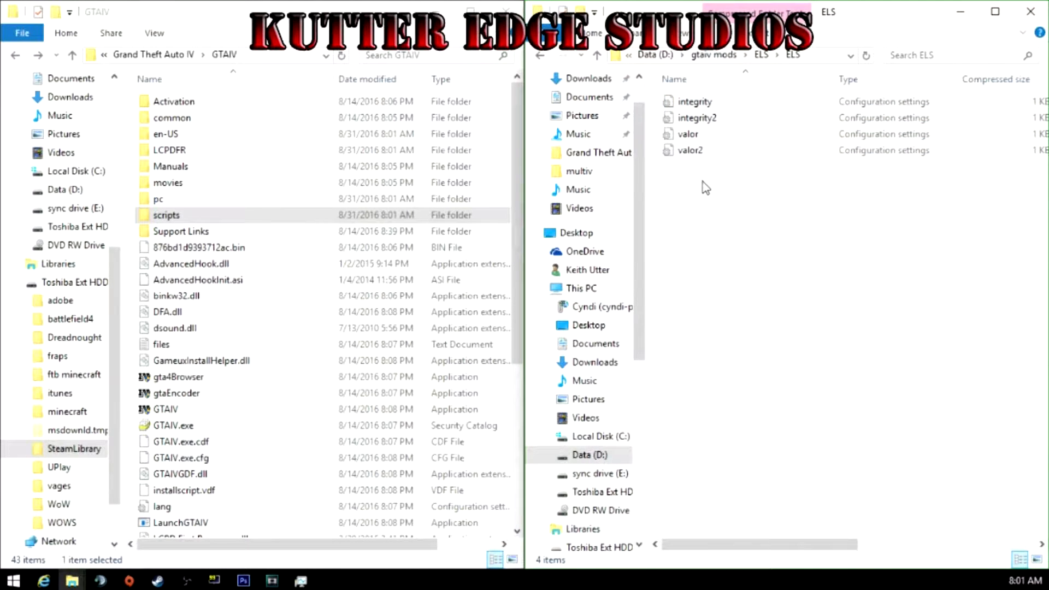
key(BackSpace)
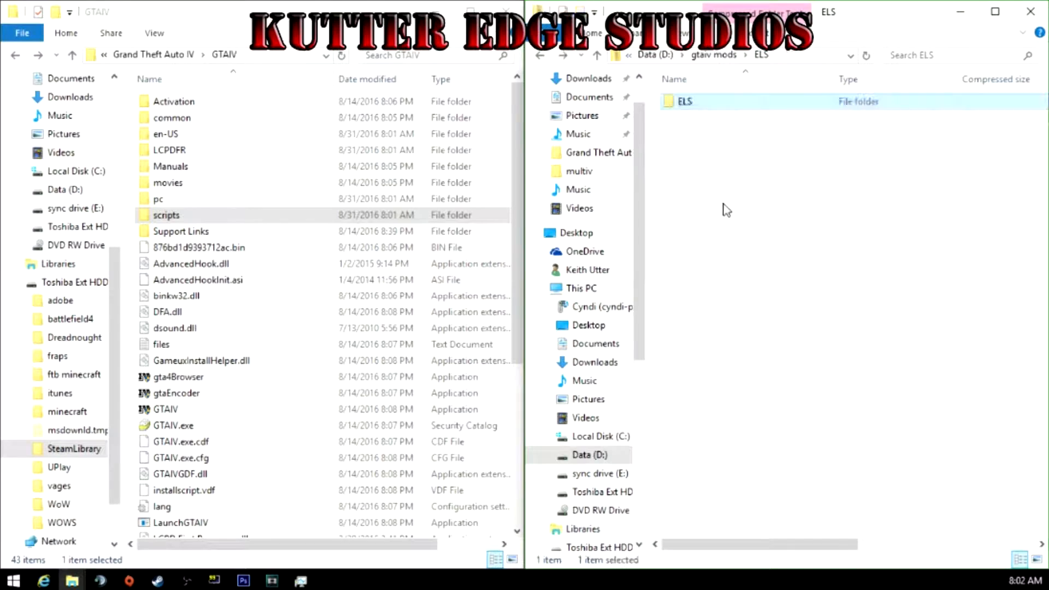
key(BackSpace)
- Find the ELS_V8.51 archive in the gtaiv mods folder and open its INSTALLATION FILES folder
scroll(776, 339, down, 2)
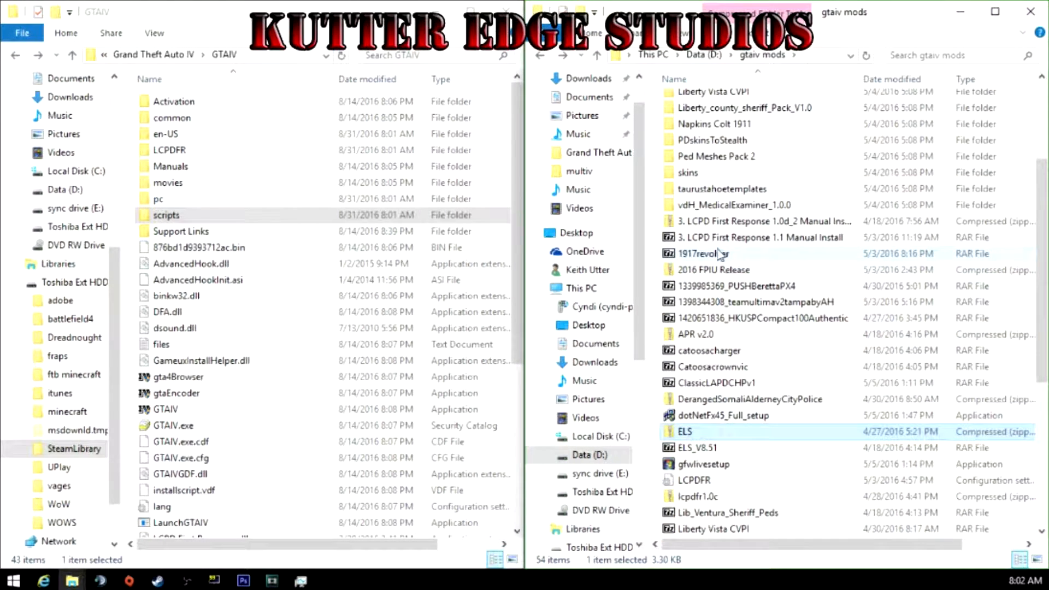
scroll(757, 383, down, 3)
scroll(756, 385, down, 2)
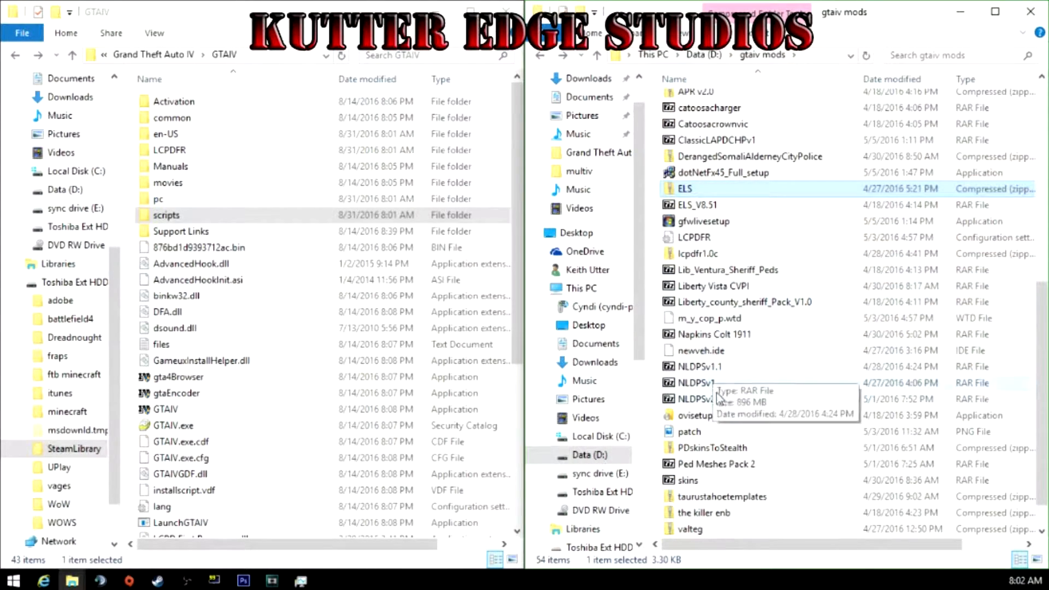
scroll(721, 410, down, 1)
scroll(723, 419, up, 9)
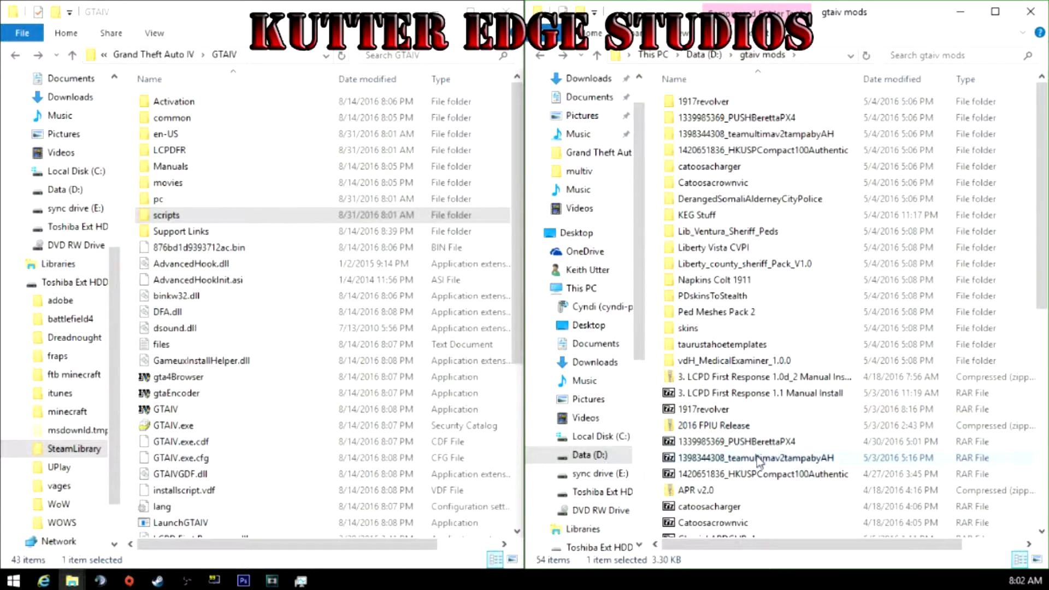
scroll(760, 475, down, 3)
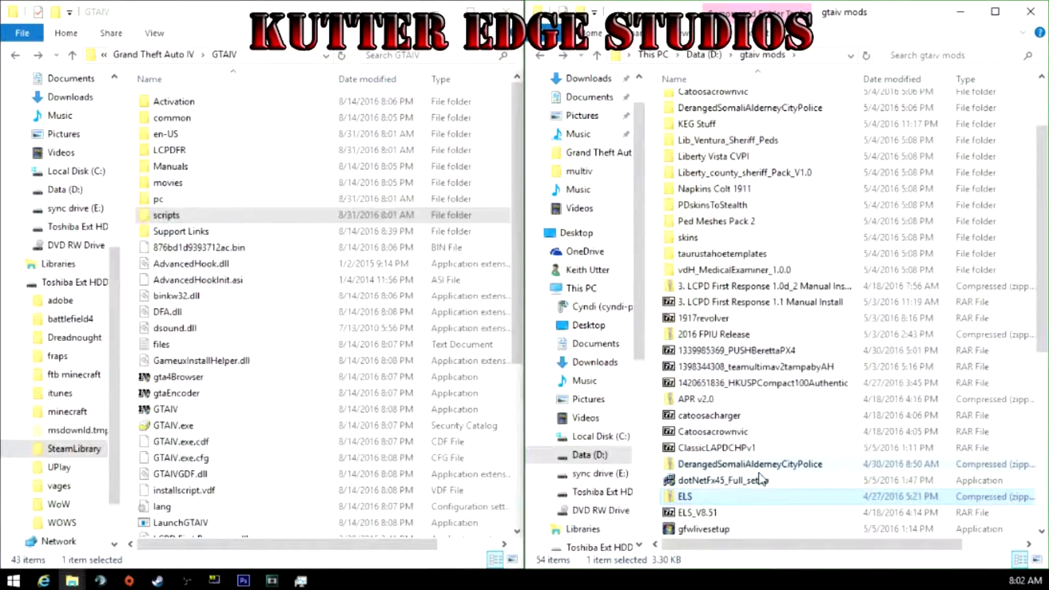
double_click(705, 466)
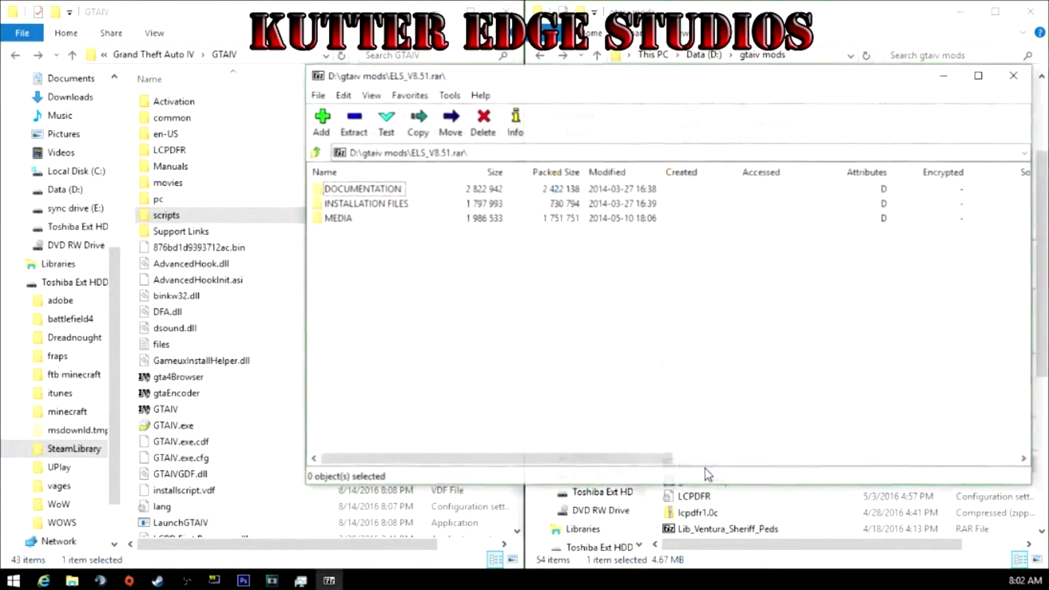
double_click(349, 209)
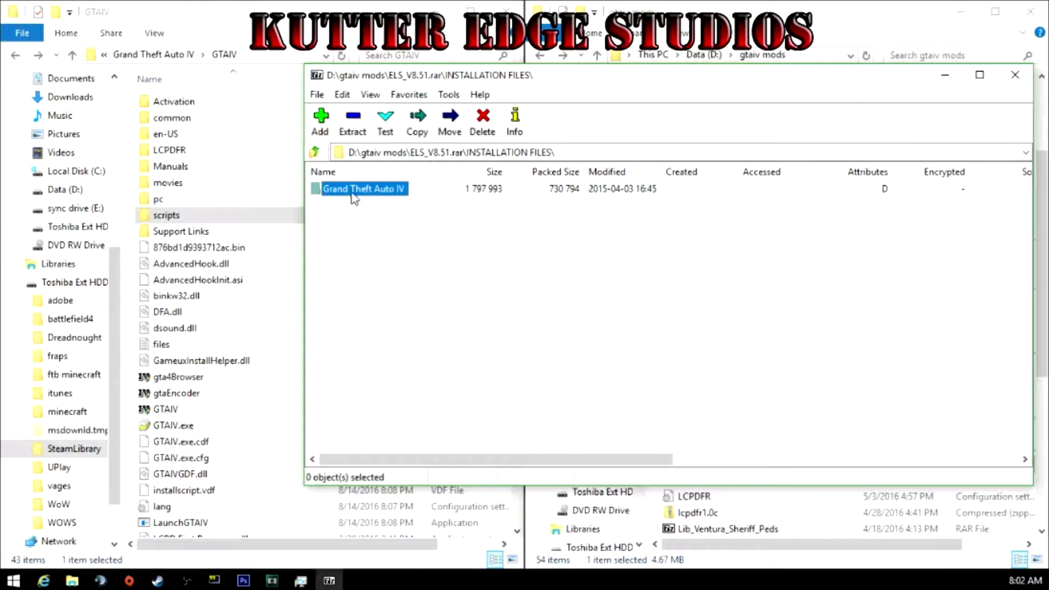
click(317, 139)
click(571, 341)
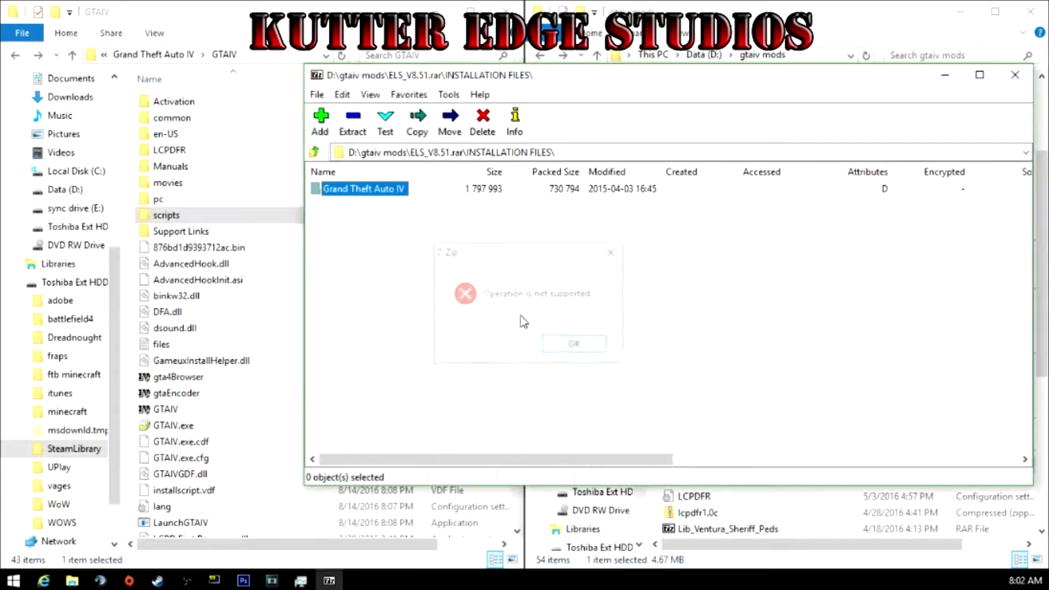
click(313, 151)
click(363, 171)
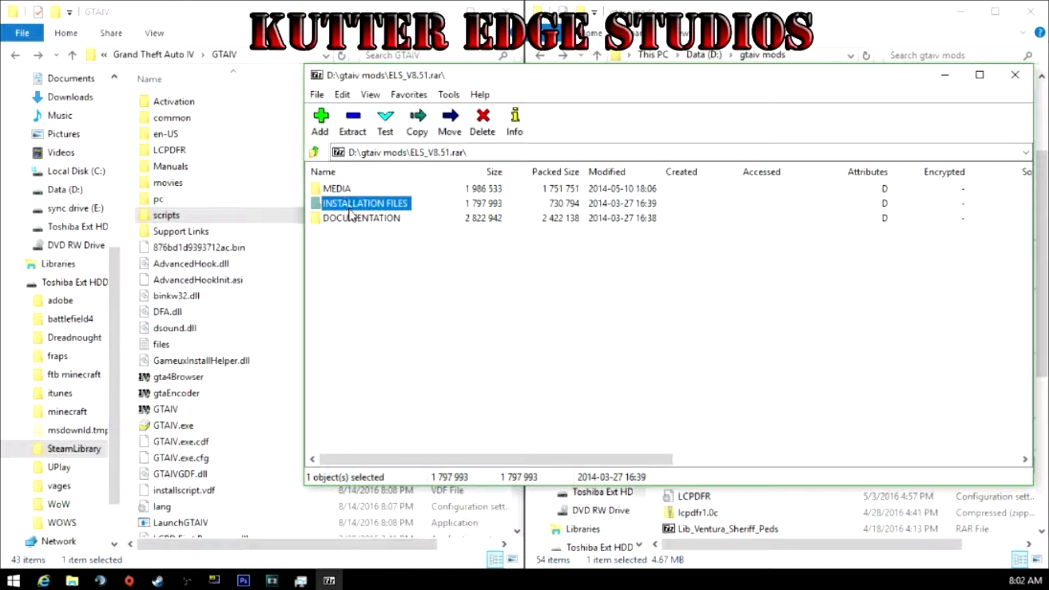
double_click(354, 206)
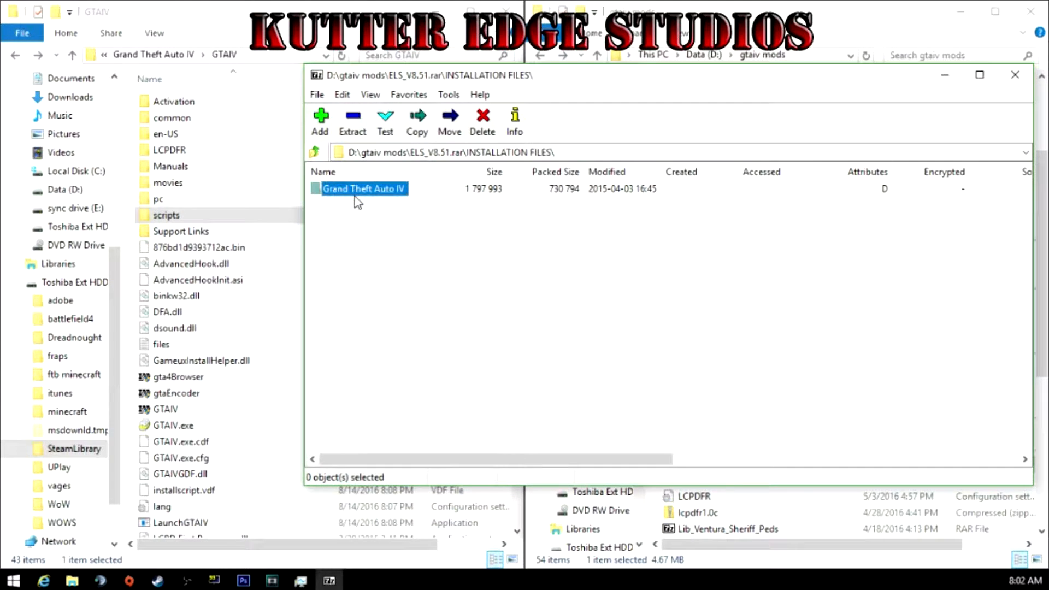
- Copy everything from the archive's Grand Theft Auto IV folder into the GTAIV folder, replacing the files that already exist
double_click(356, 201)
drag(374, 337, 317, 287)
drag(289, 517, 284, 484)
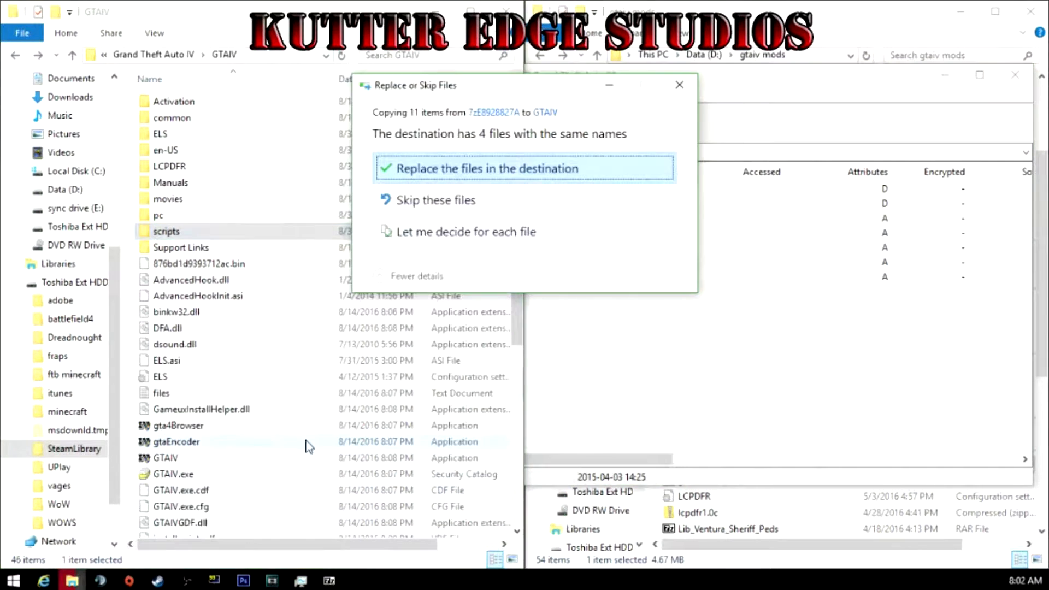
click(437, 170)
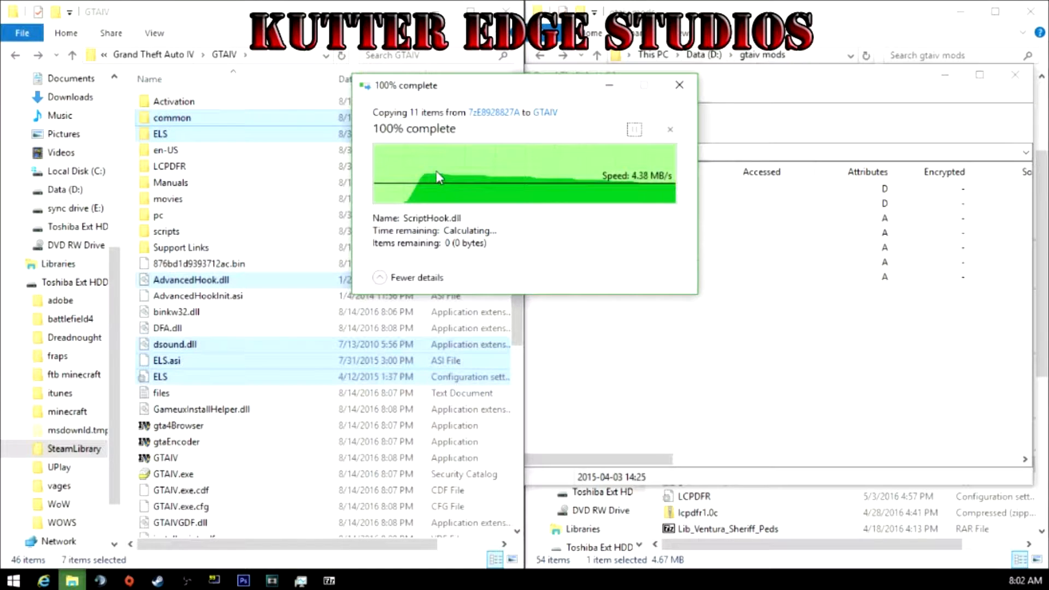
- Check the contents of the ELS and scripts folders in GTAIV, and locate the ELS.asi and ELS configuration files
double_click(176, 134)
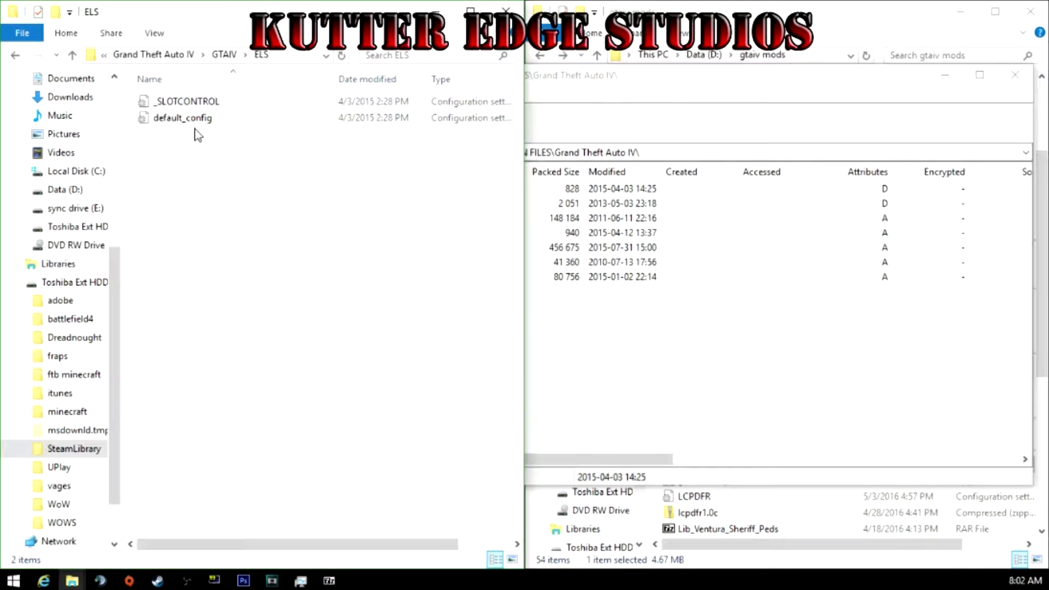
key(alt+Left)
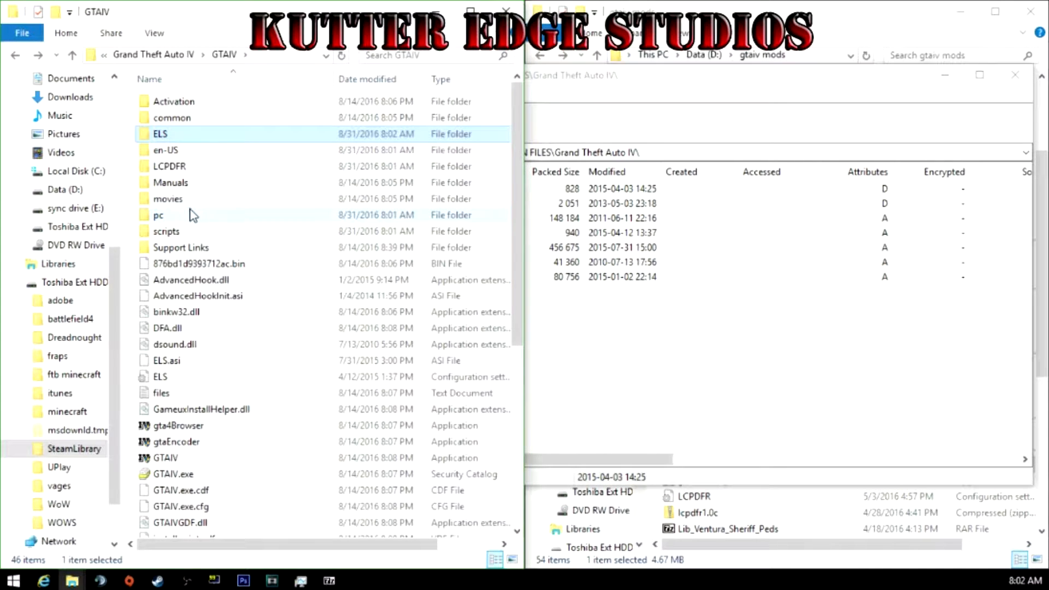
double_click(198, 233)
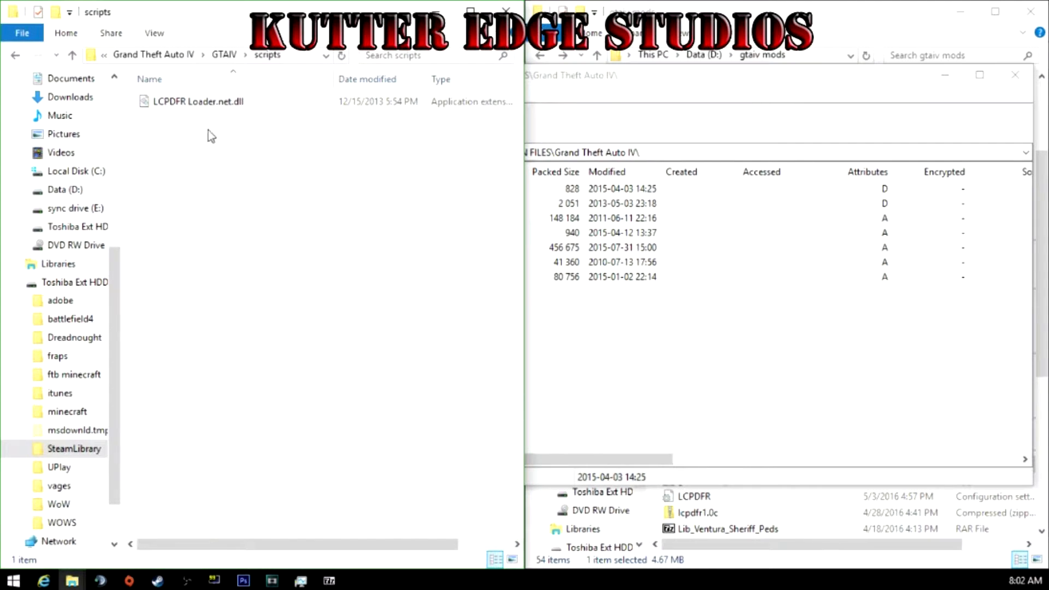
key(alt+Left)
scroll(277, 399, down, 3)
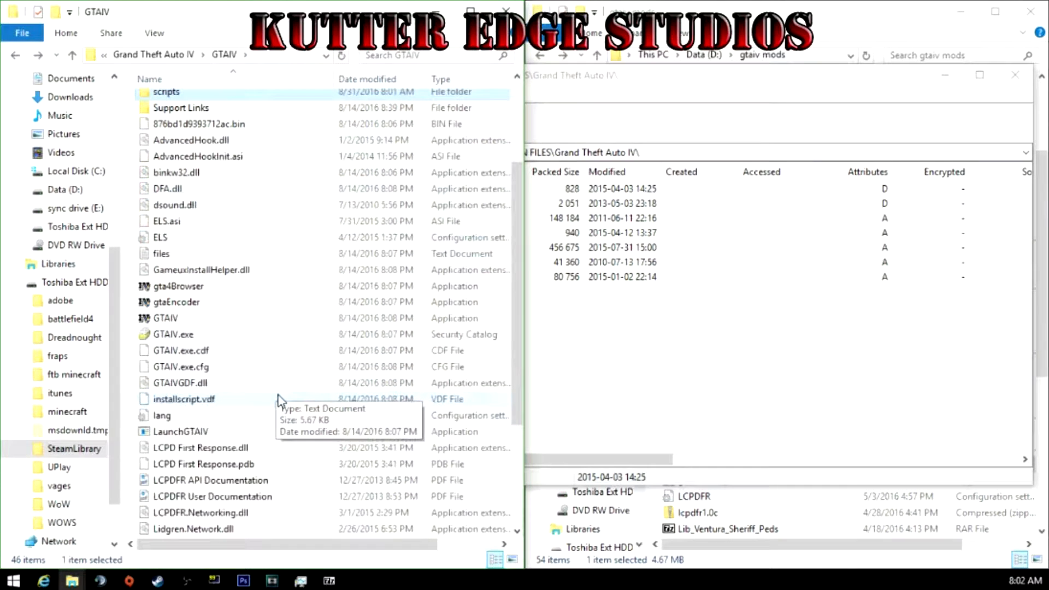
scroll(278, 399, up, 3)
scroll(278, 396, down, 4)
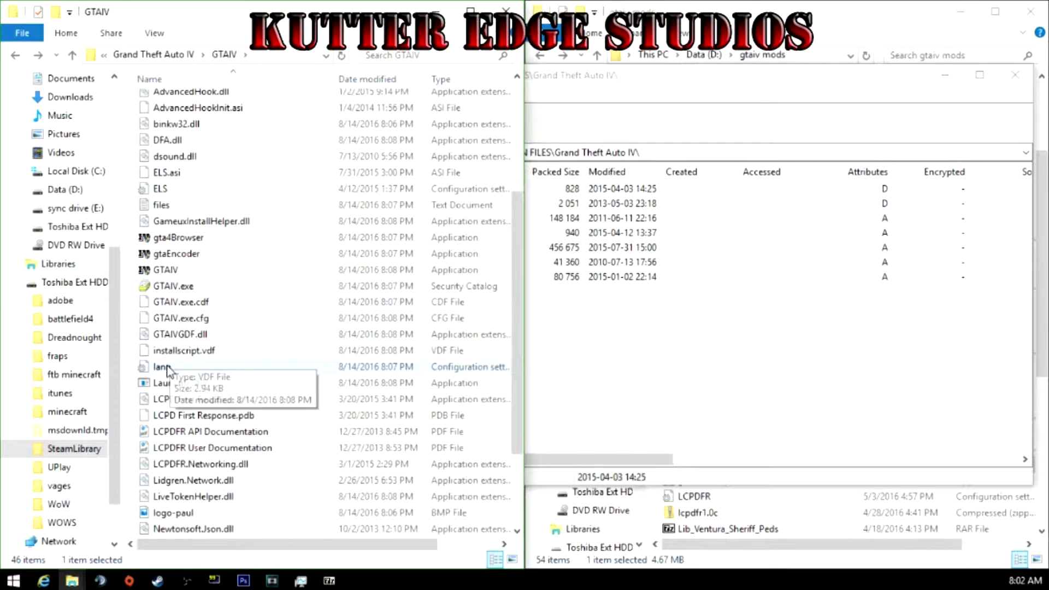
click(160, 188)
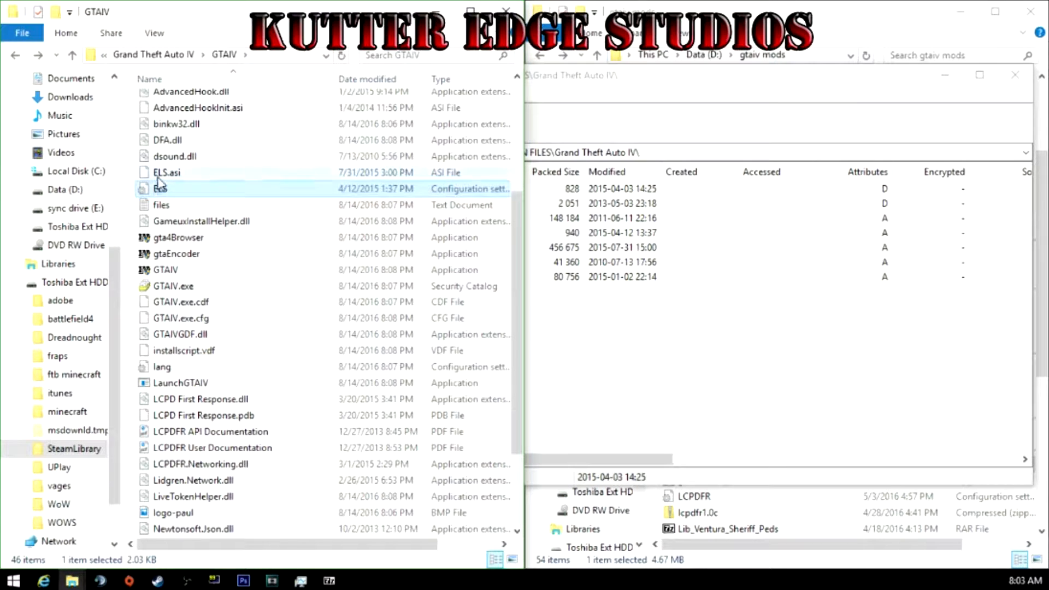
click(158, 176)
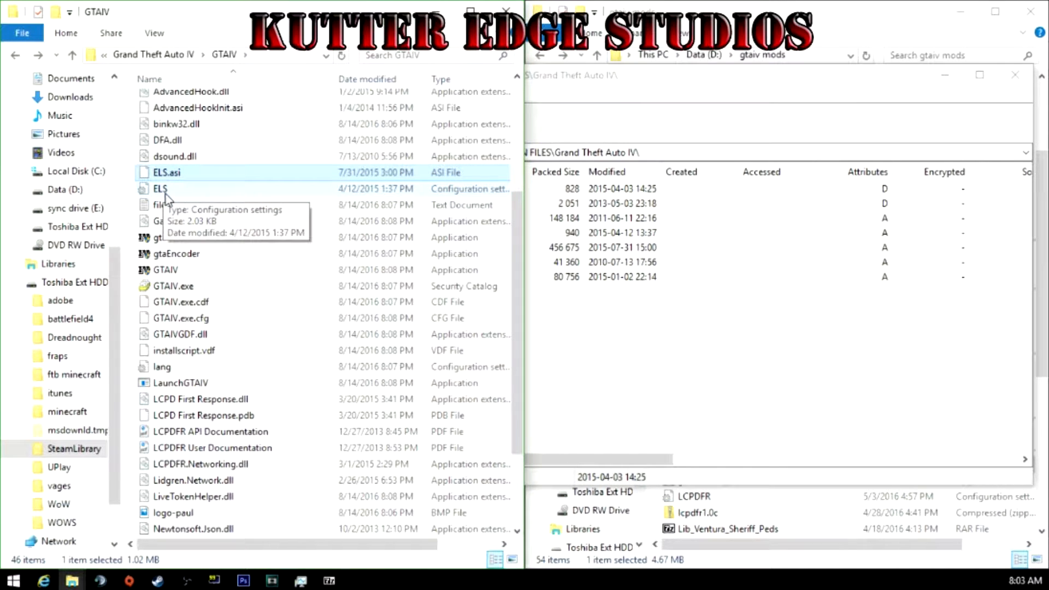
- Back out of the ELS_V8.51 archive, close it, and browse the mod files in the gtaiv mods folder
click(697, 334)
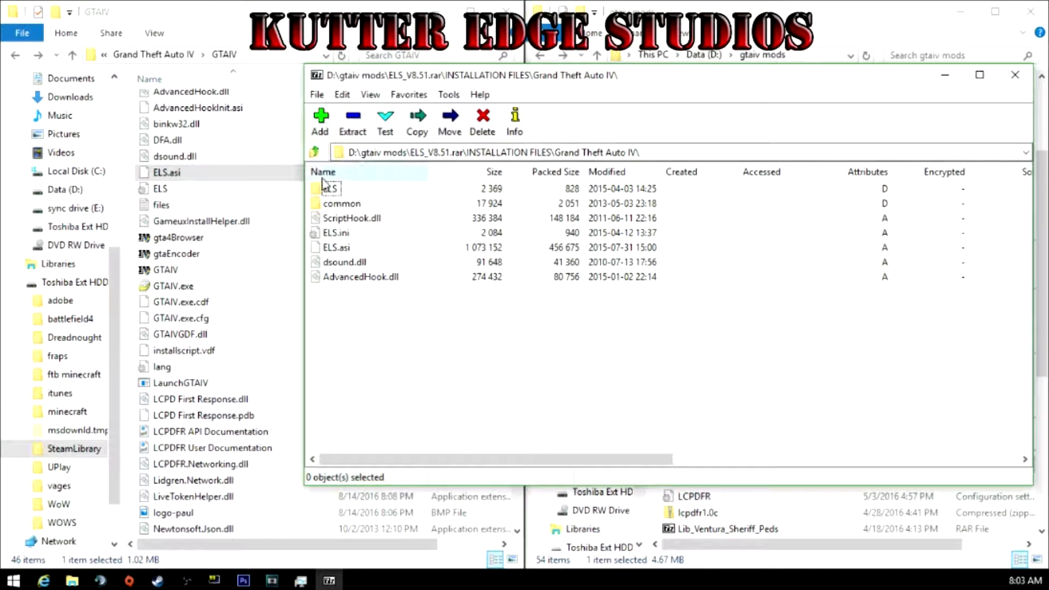
click(316, 155)
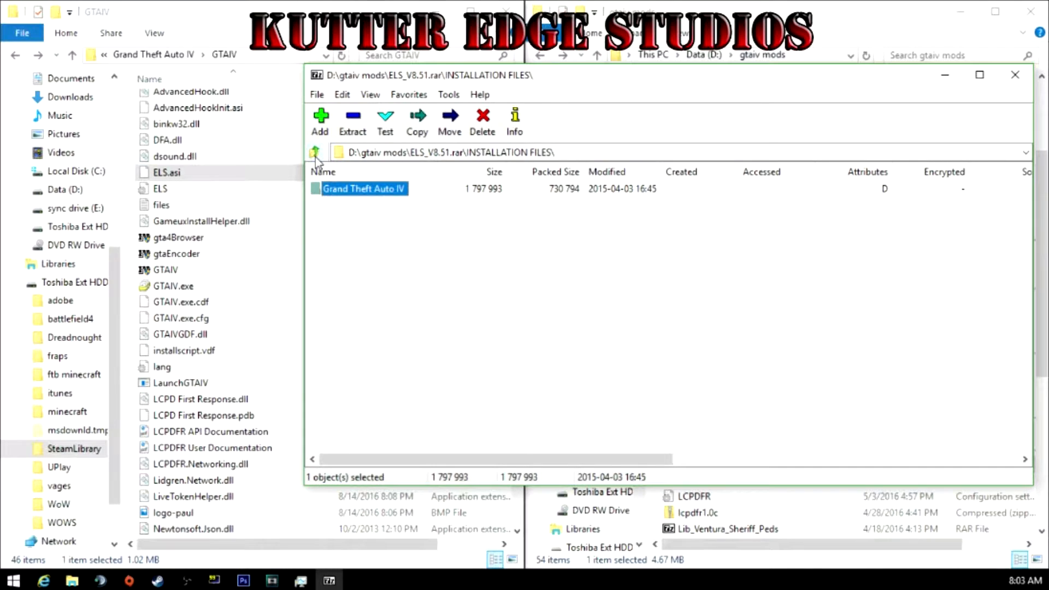
click(315, 154)
click(1013, 76)
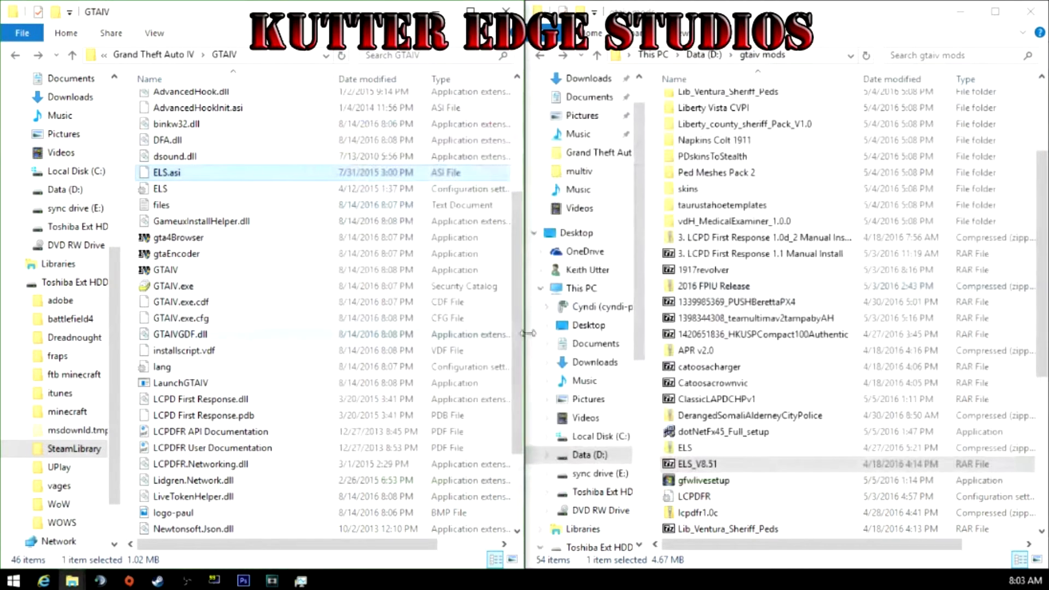
scroll(751, 310, up, 3)
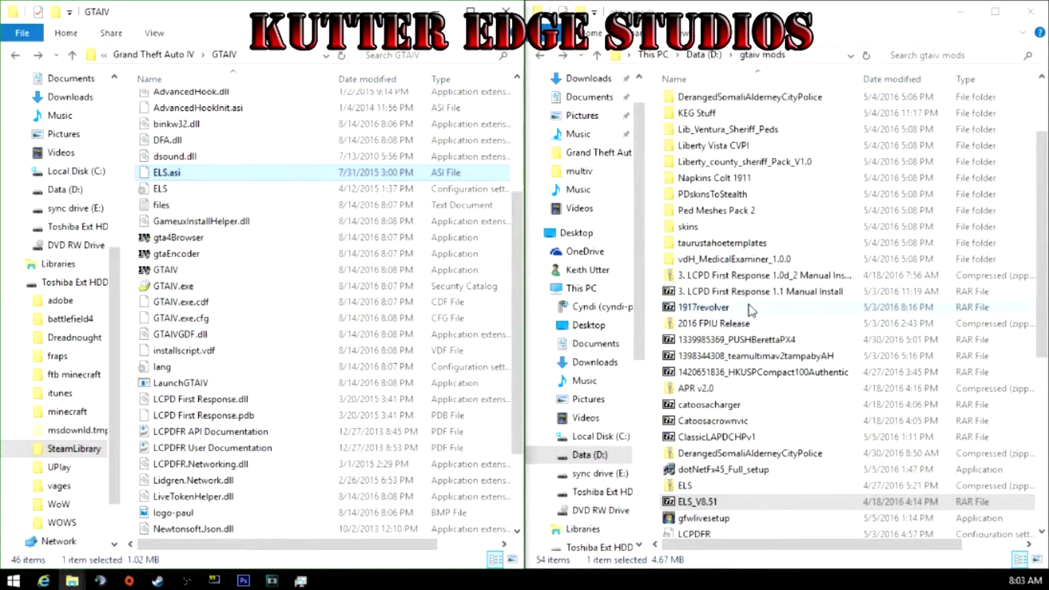
scroll(752, 310, down, 2)
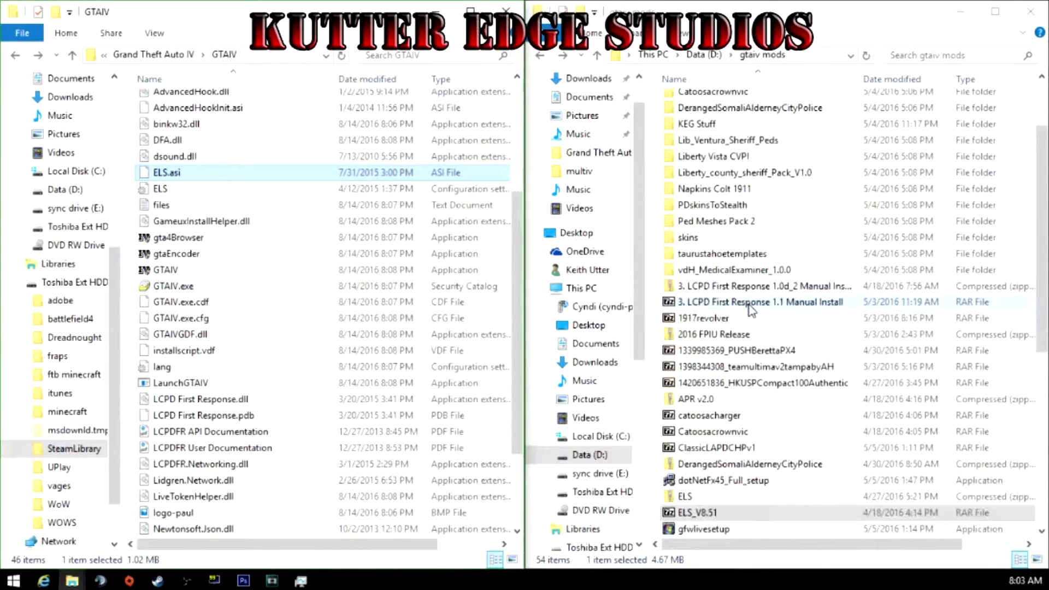
scroll(746, 419, down, 5)
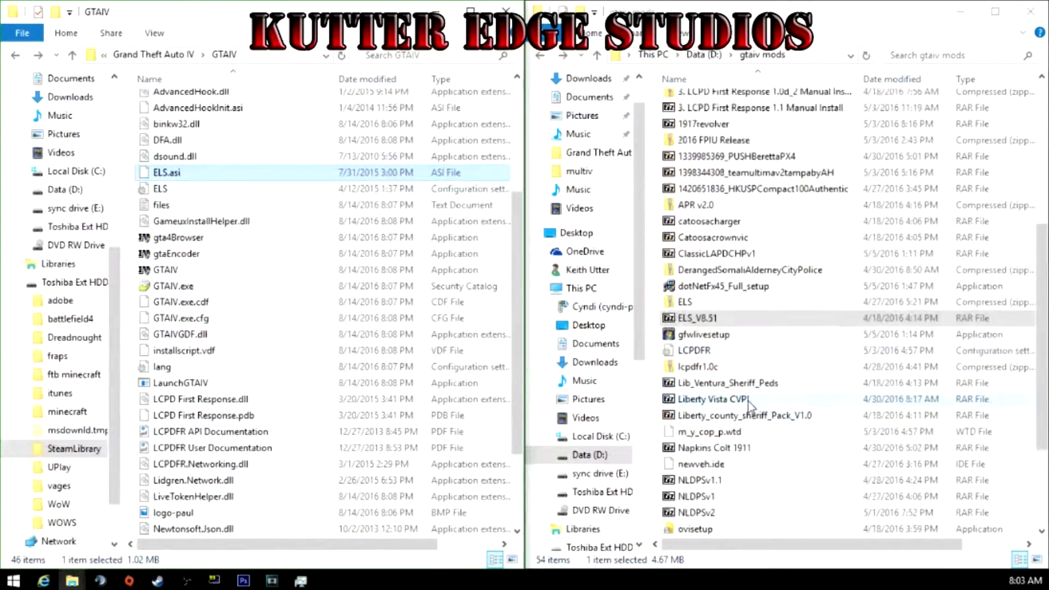
scroll(771, 437, down, 1)
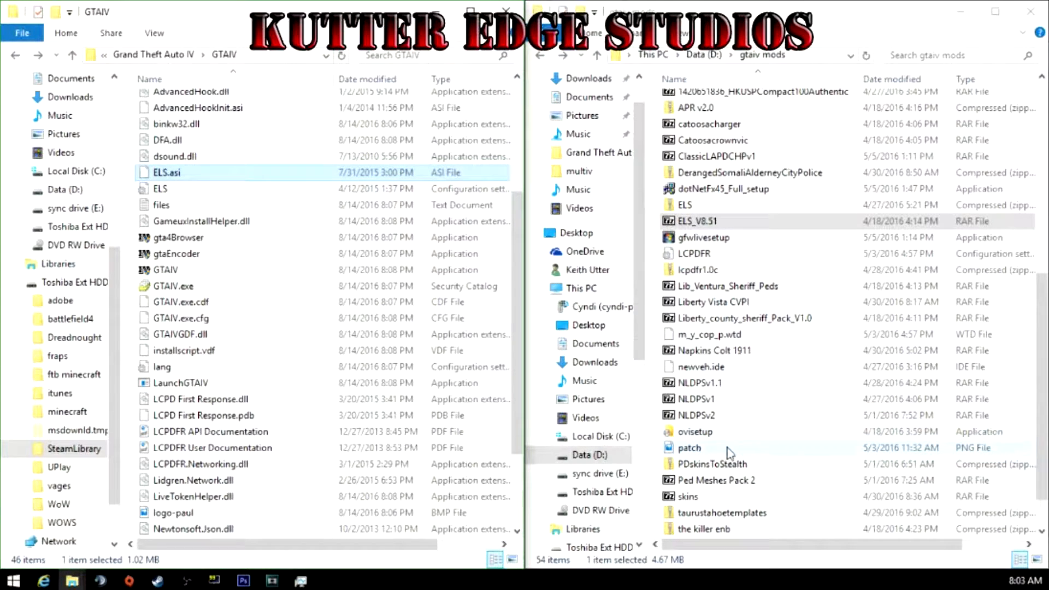
- Open the Windows version of Grand Theft Auto IV in OpenIV and check the GTA IV directory in the options
click(549, 515)
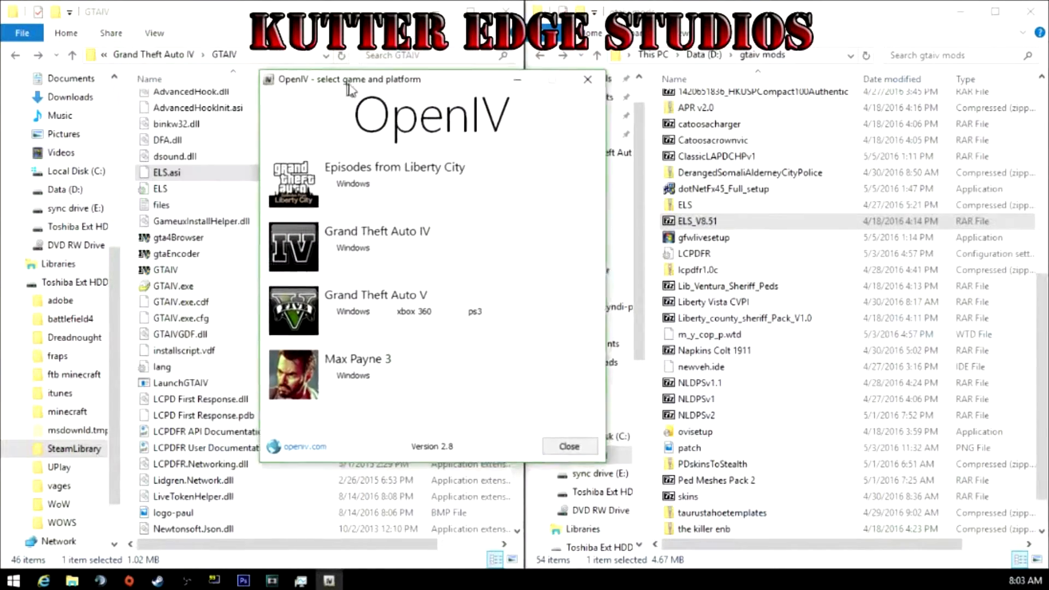
click(367, 254)
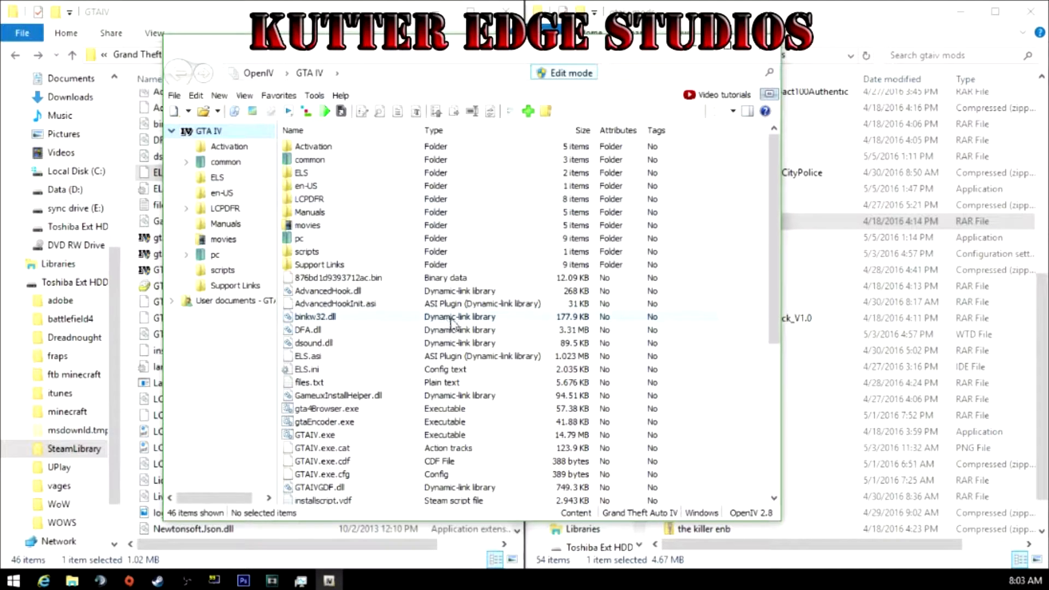
click(313, 97)
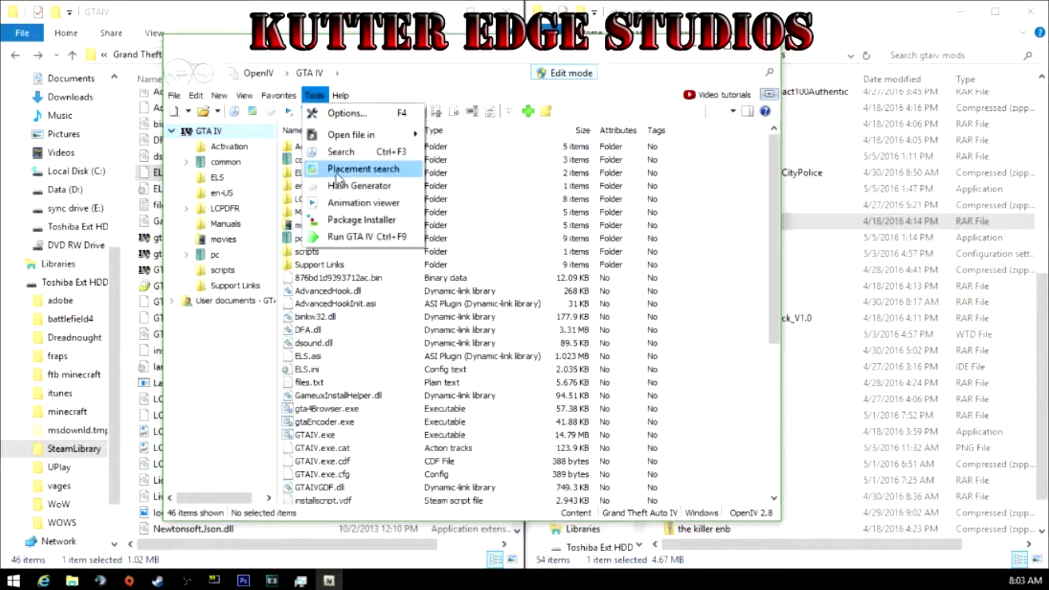
click(324, 113)
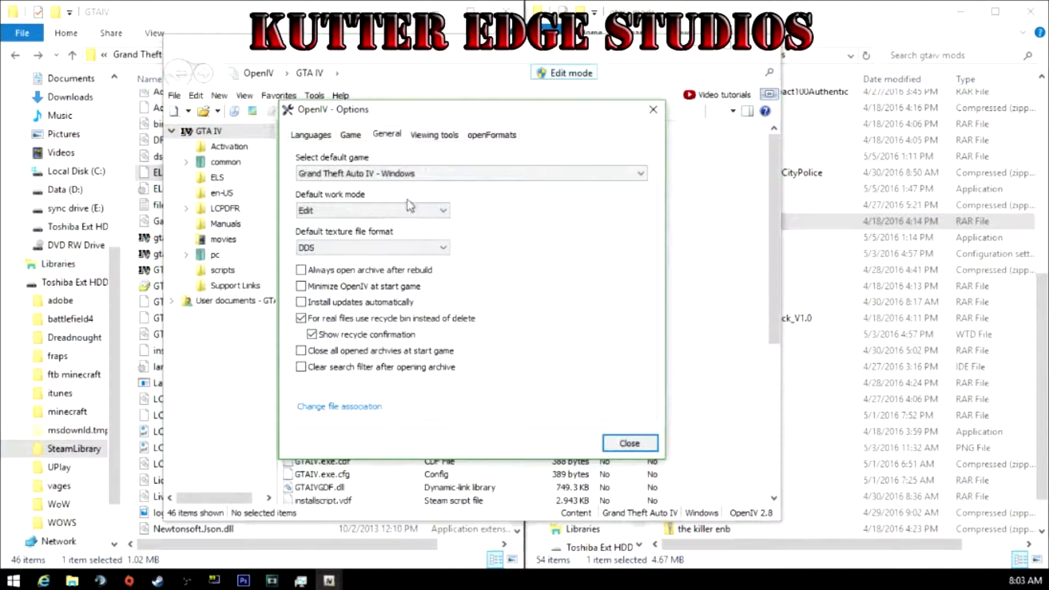
click(350, 134)
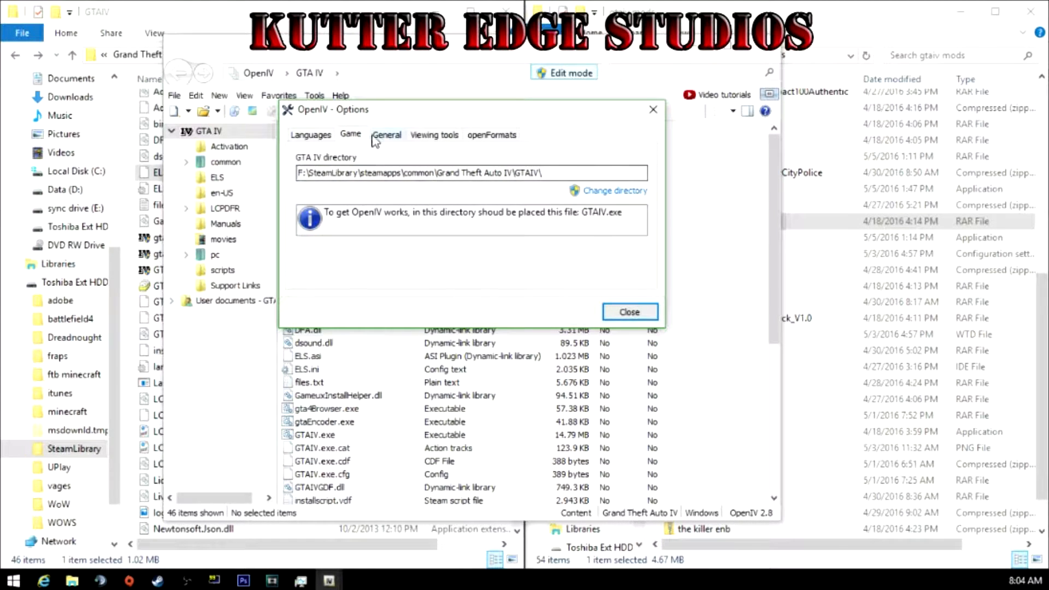
click(630, 312)
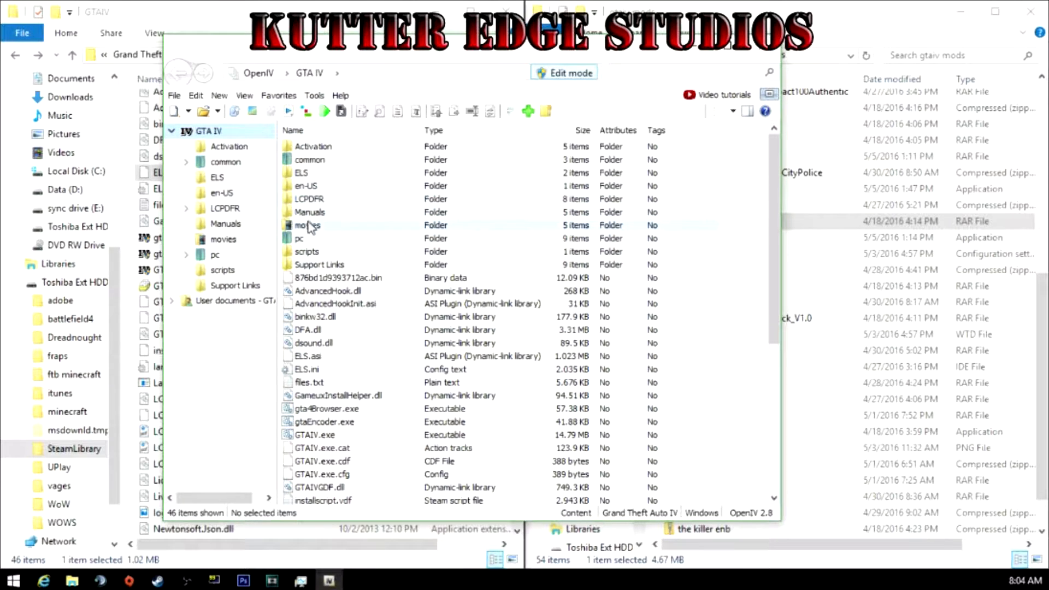
- Open the vehicles.img archive in the game's pc\models\cdimages folder
double_click(302, 238)
double_click(307, 213)
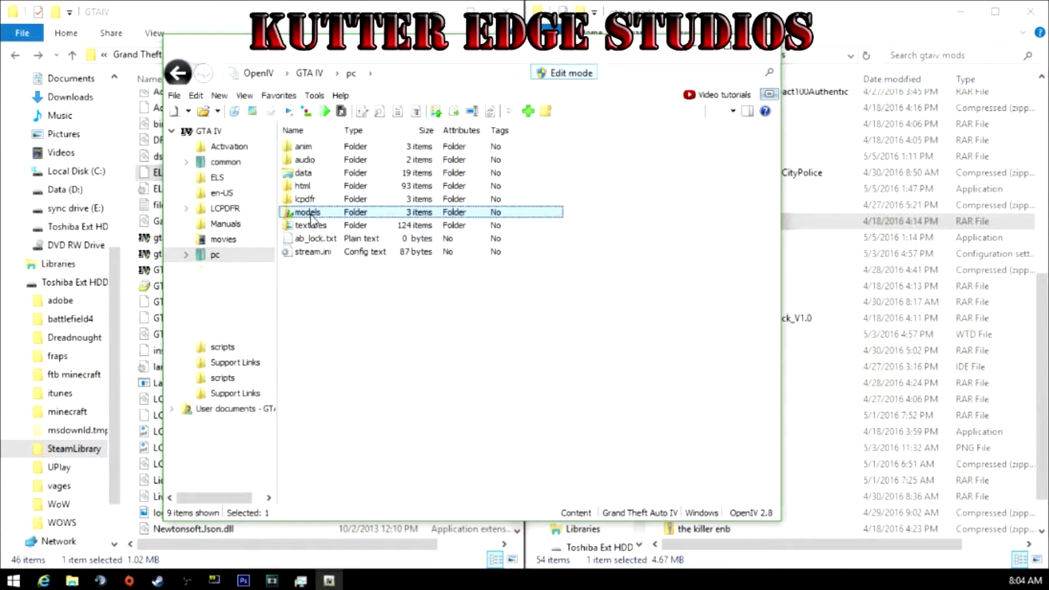
double_click(315, 147)
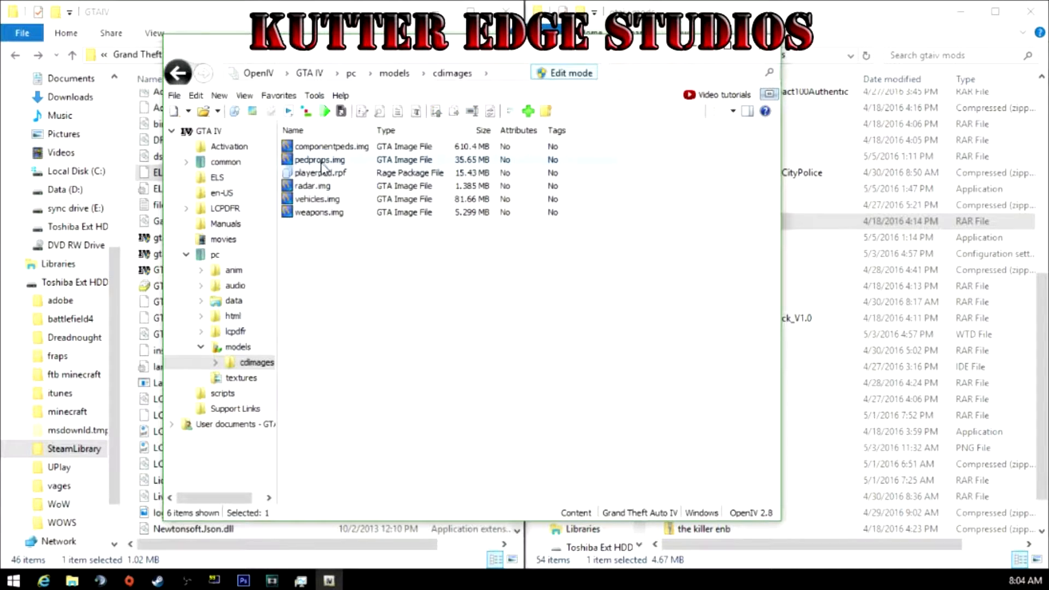
double_click(320, 199)
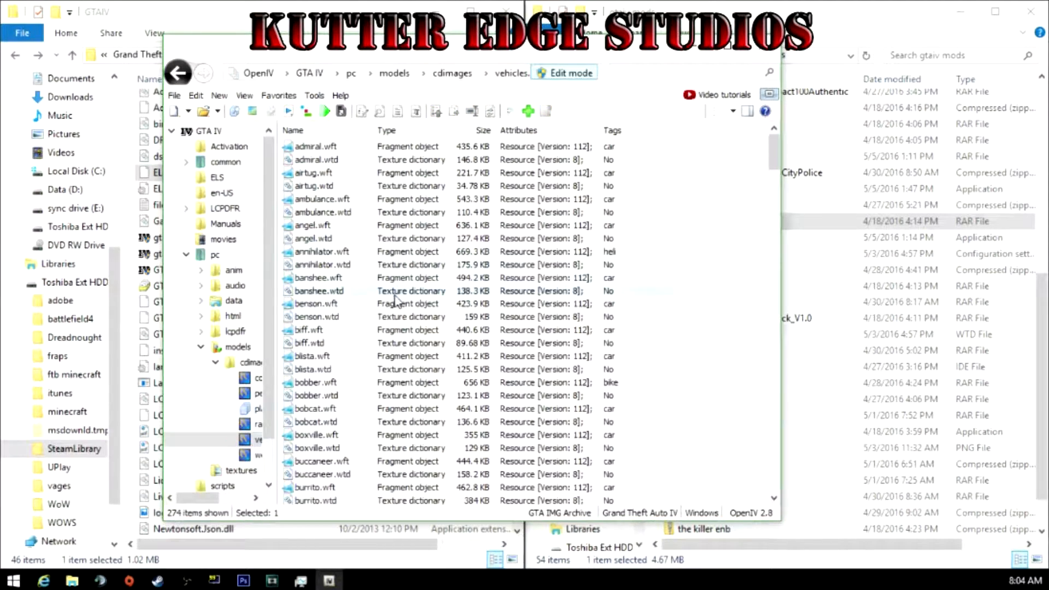
- Find police.wft in vehicles.img, preview the police car model, and close the model viewer
scroll(398, 301, down, 8)
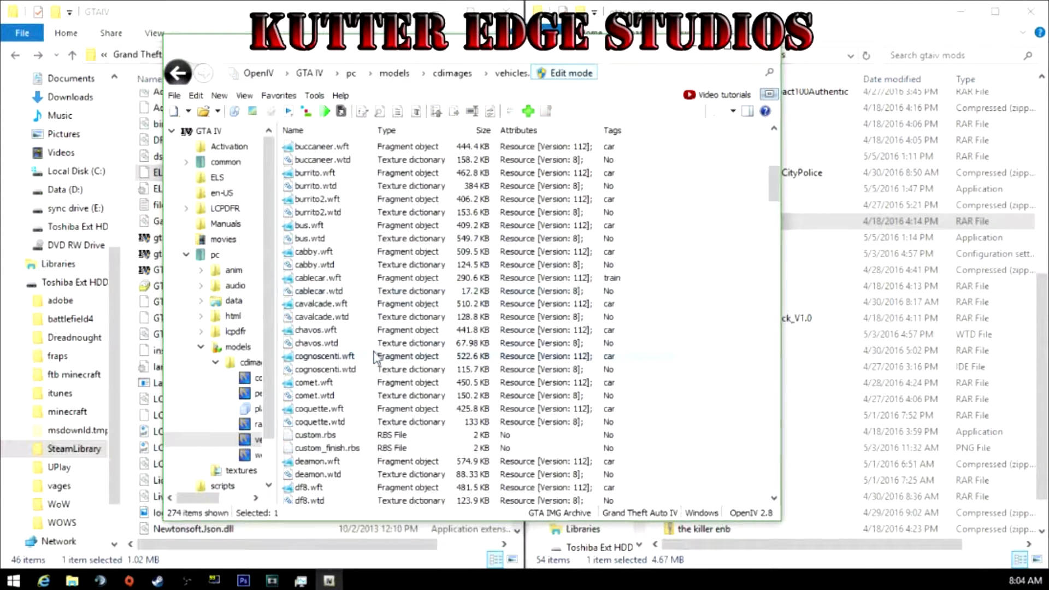
scroll(382, 349, down, 10)
click(351, 372)
key(p)
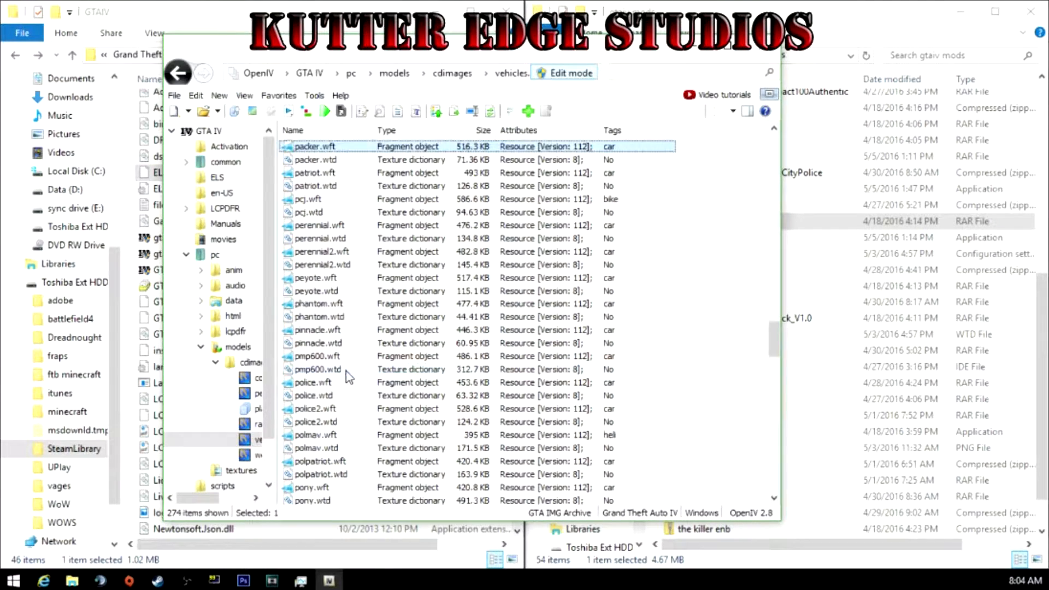
click(320, 384)
double_click(322, 389)
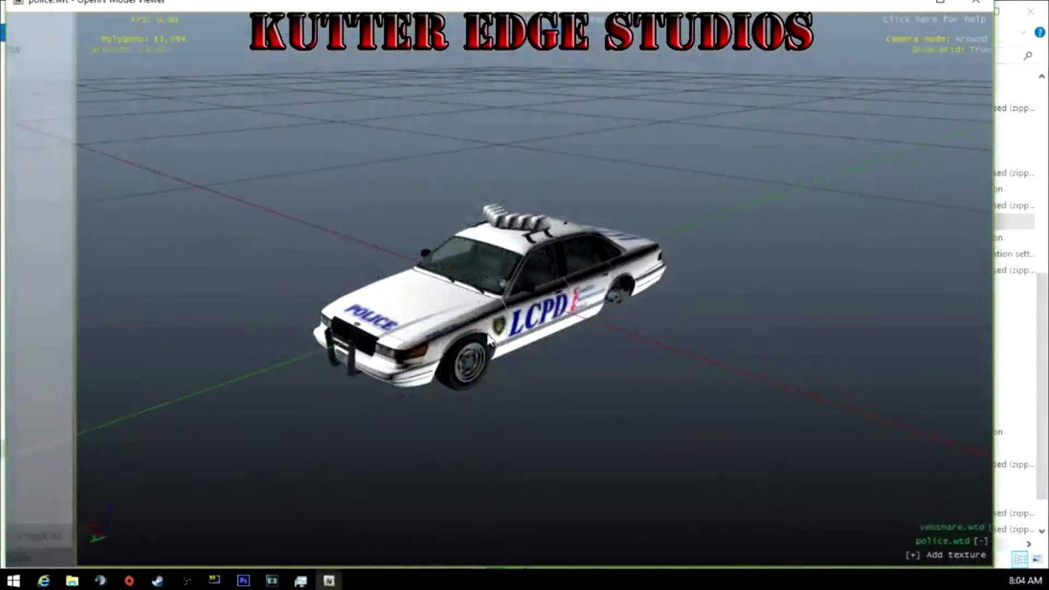
click(977, 8)
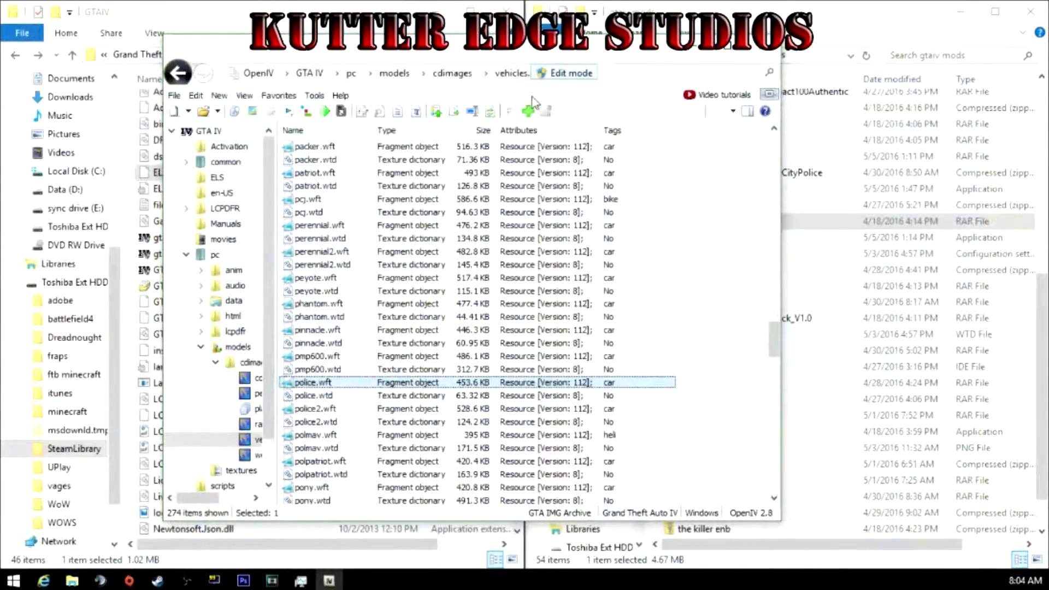
- Arrange OpenIV side by side with the gtaiv mods folder window and return to the start of that folder's file list
drag(652, 68, 486, 102)
click(798, 6)
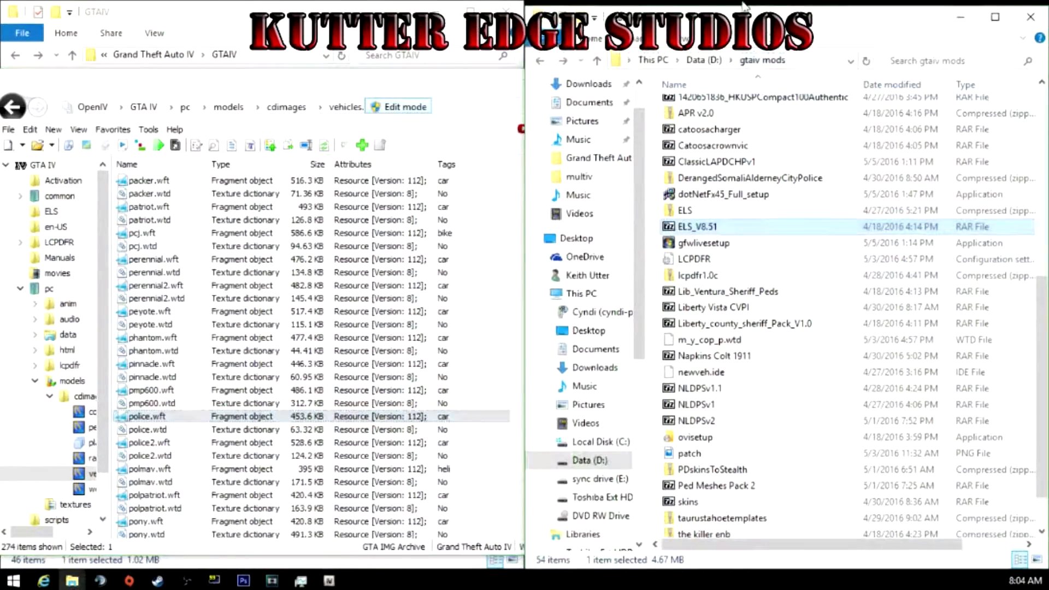
drag(798, 11, 1047, 2)
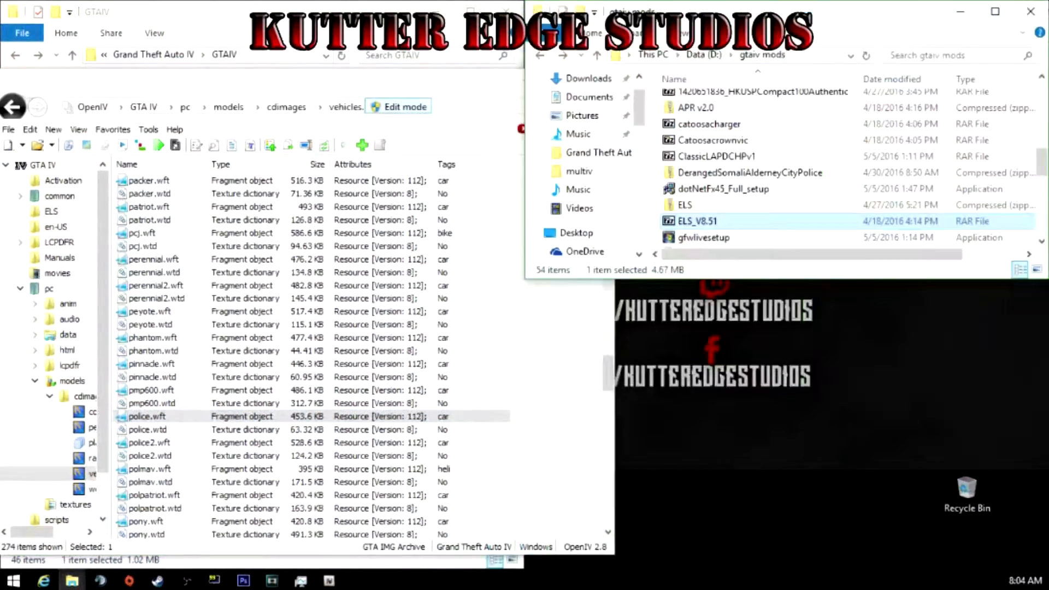
drag(798, 13, 1047, 60)
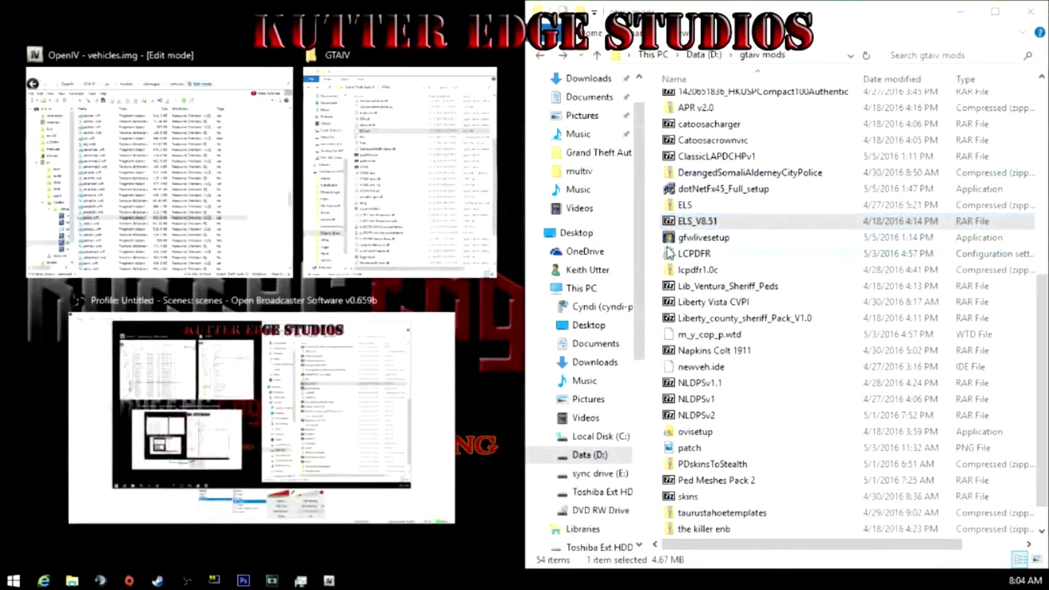
click(435, 145)
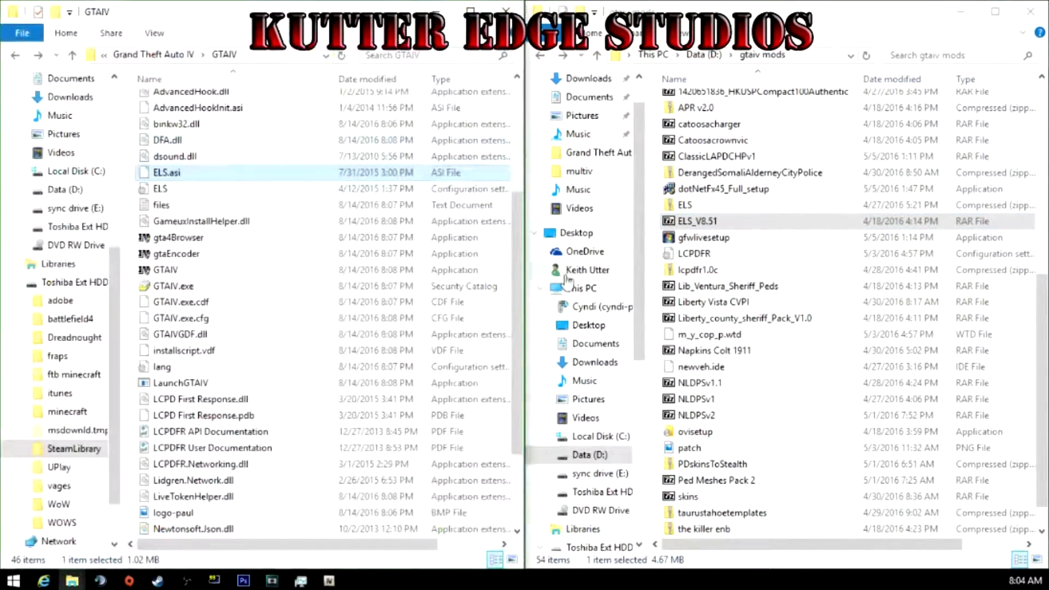
click(301, 581)
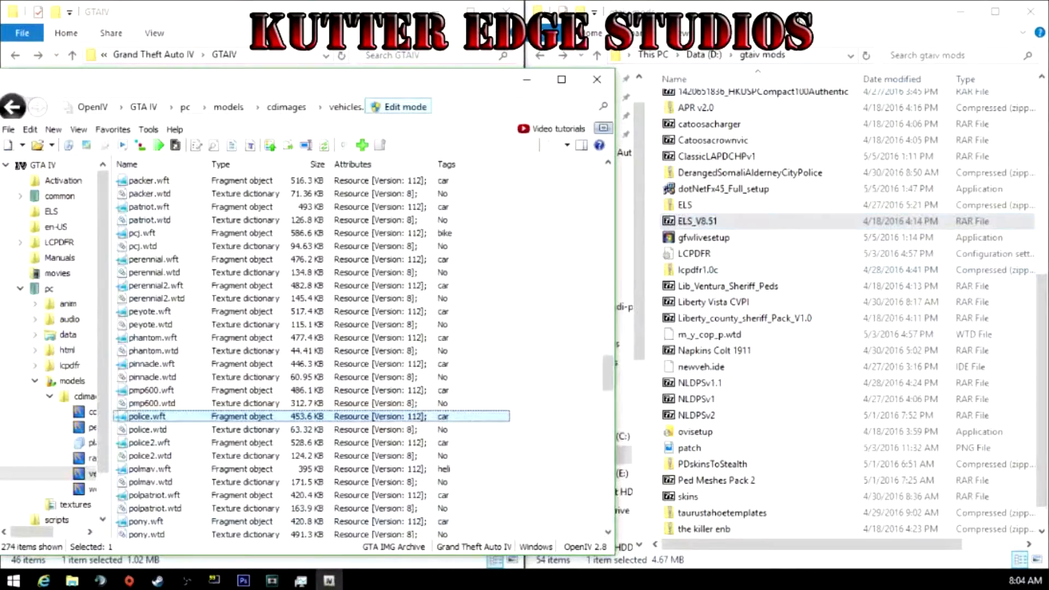
click(784, 224)
scroll(793, 383, up, 8)
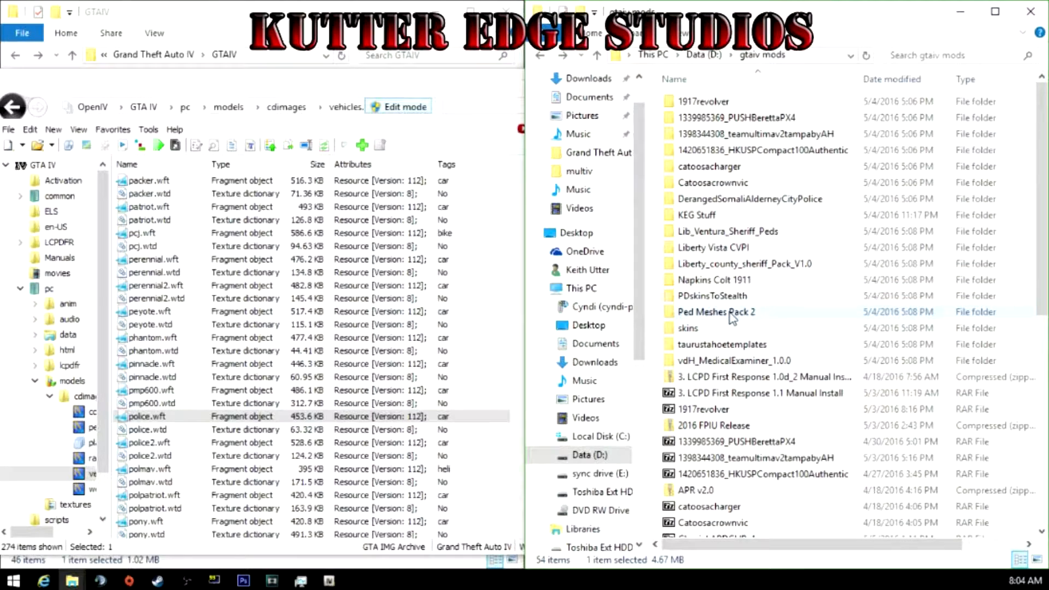
- Open the Liberty county sheriff pack's Cars folder and go into the crown vic with alrps folder
double_click(726, 265)
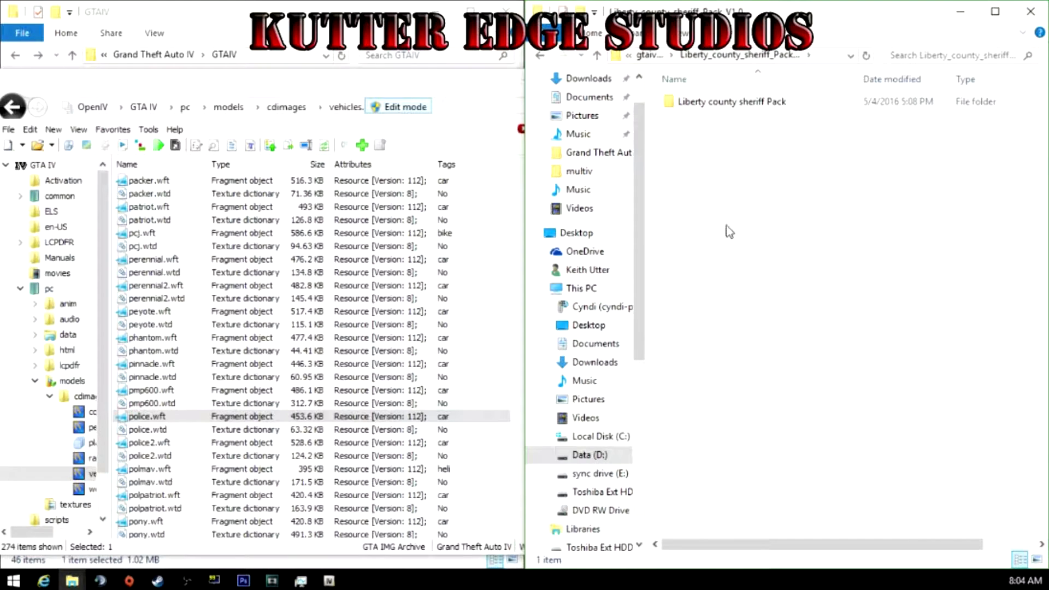
double_click(701, 100)
double_click(690, 104)
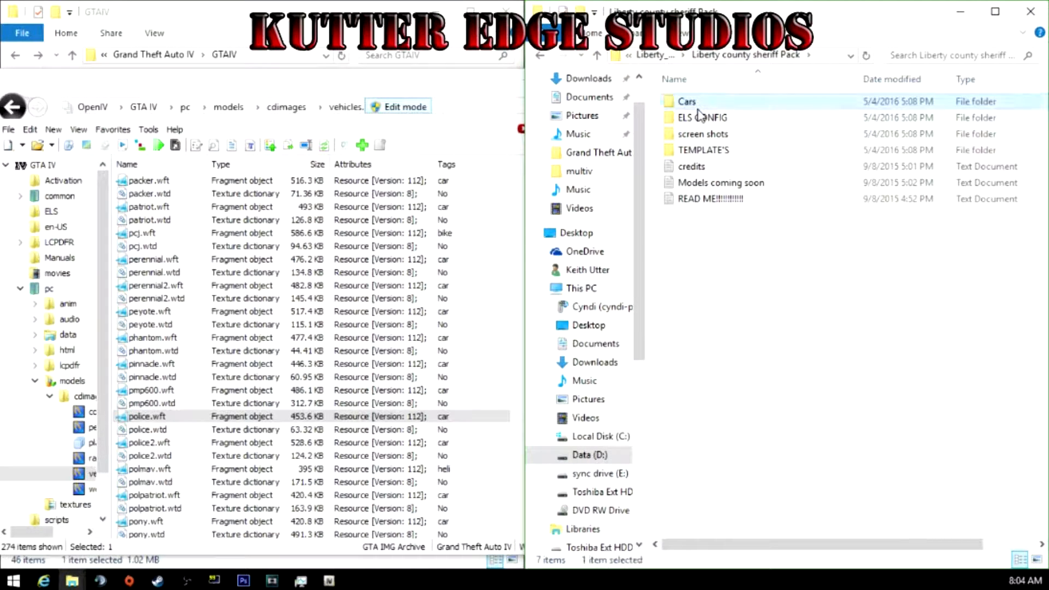
double_click(737, 101)
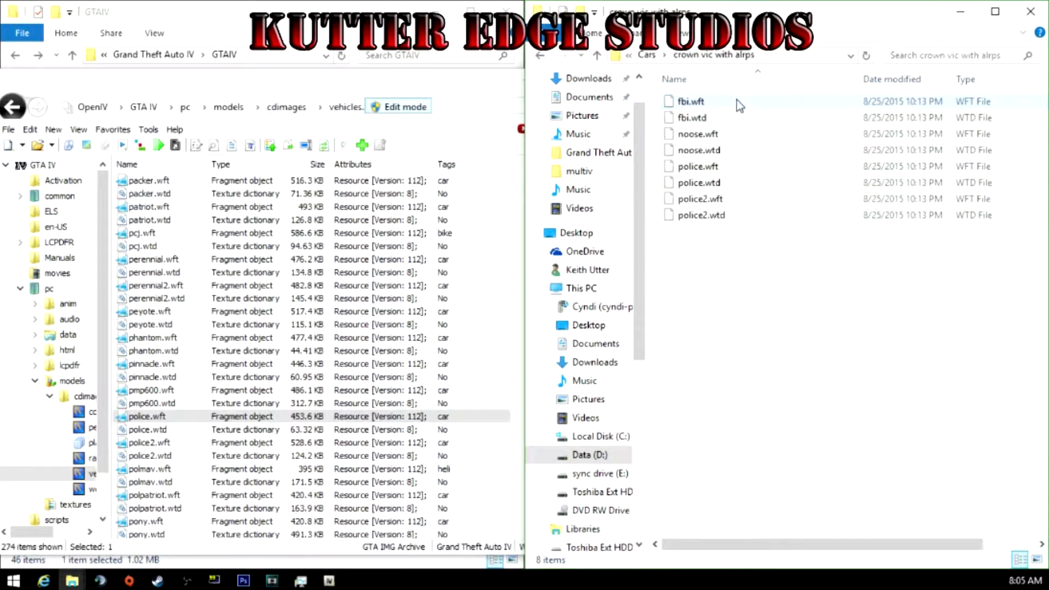
- Replace police.wft and police.wtd in vehicles.img with the versions from the crown vic with alrps folder
click(716, 168)
key(shift+Down)
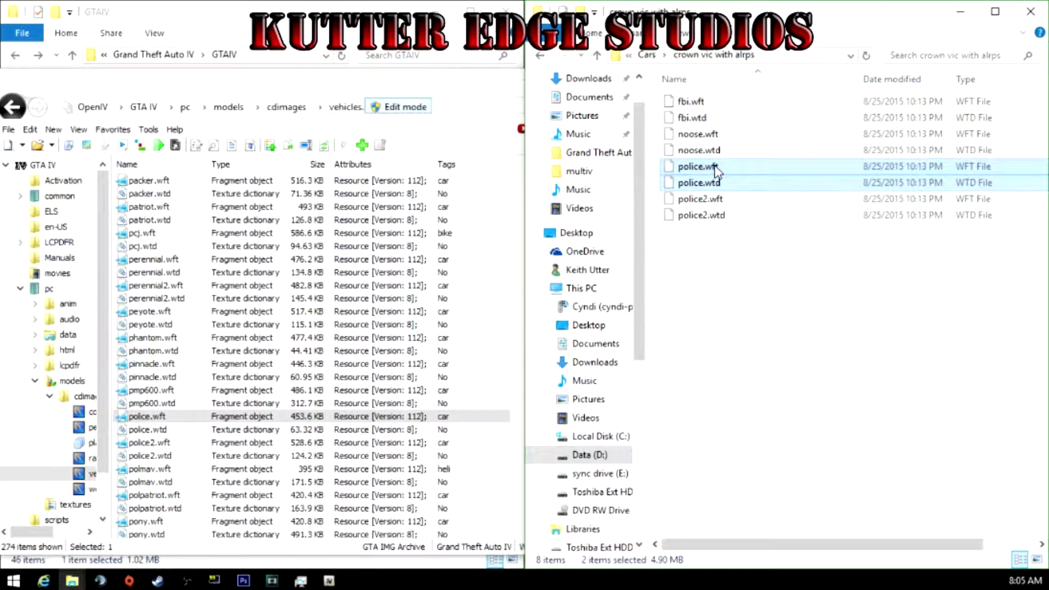
drag(717, 170, 341, 351)
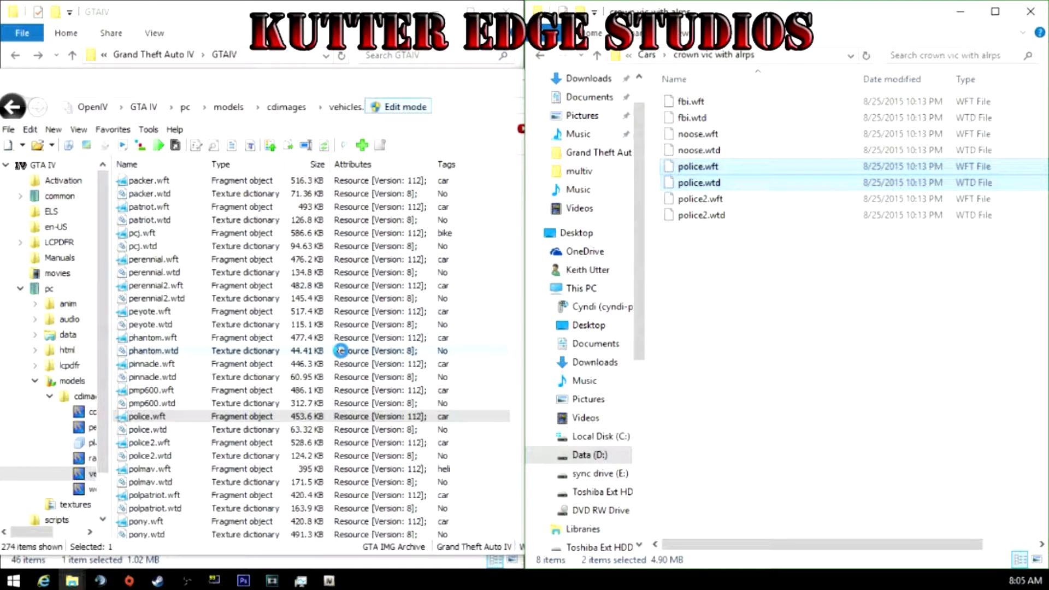
- Preview the replaced police.wft model, orbit around the car, and close the model viewer
click(146, 421)
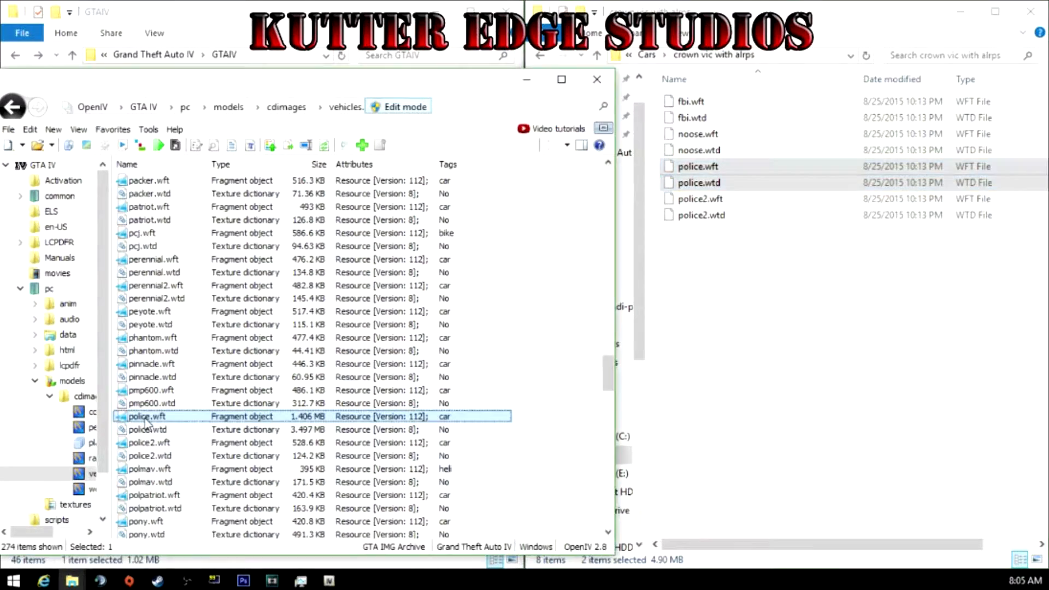
double_click(145, 420)
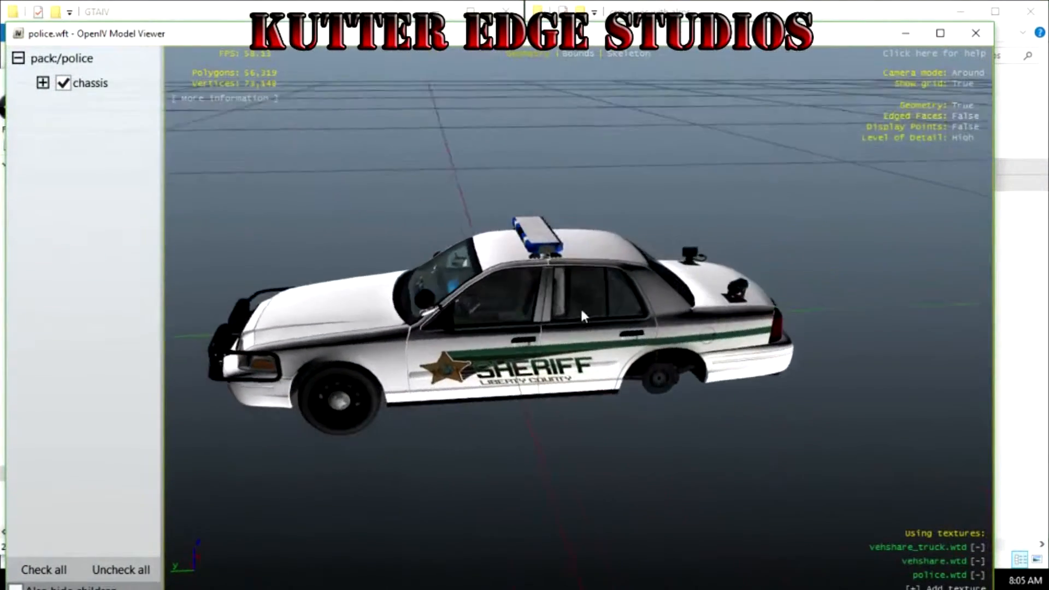
drag(582, 312, 722, 152)
click(976, 31)
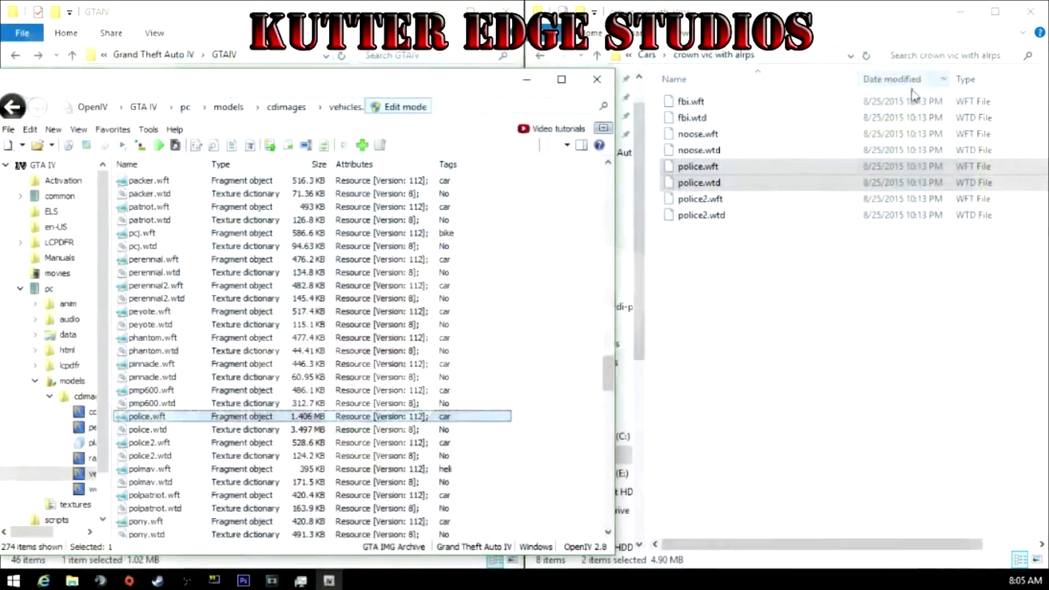
- Import all crown vic with alrps files into vehicles.img, and check the police2.wft and noose.wft models in the viewer
drag(717, 262, 340, 342)
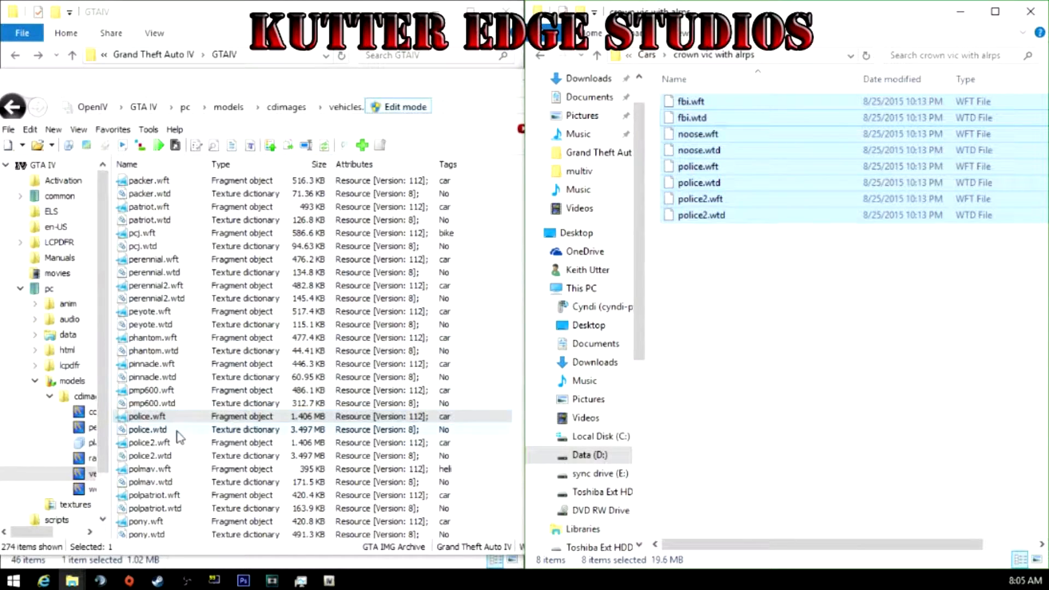
click(155, 444)
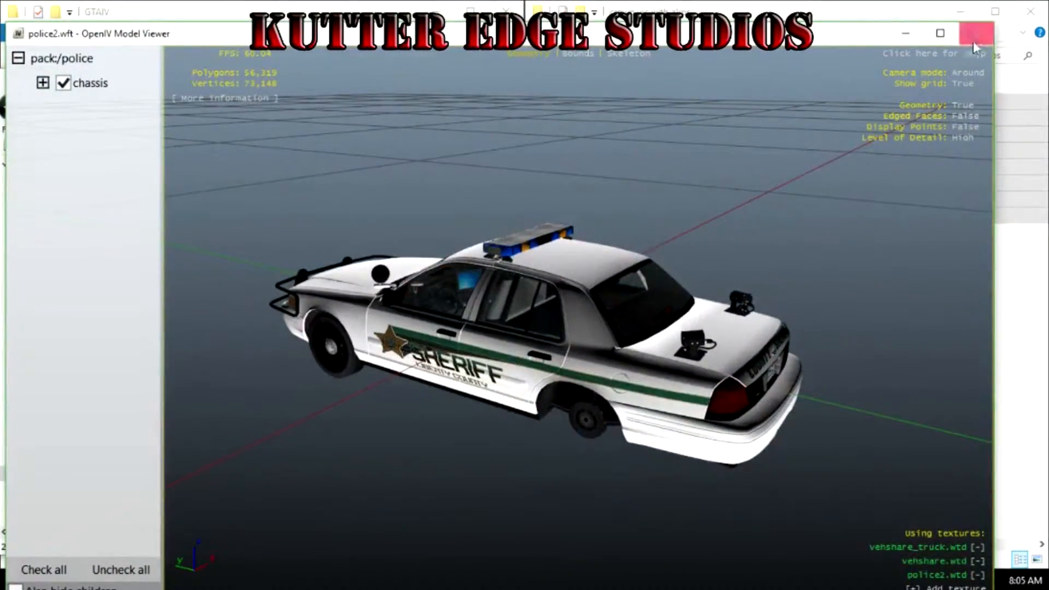
click(973, 40)
scroll(179, 247, up, 4)
click(170, 235)
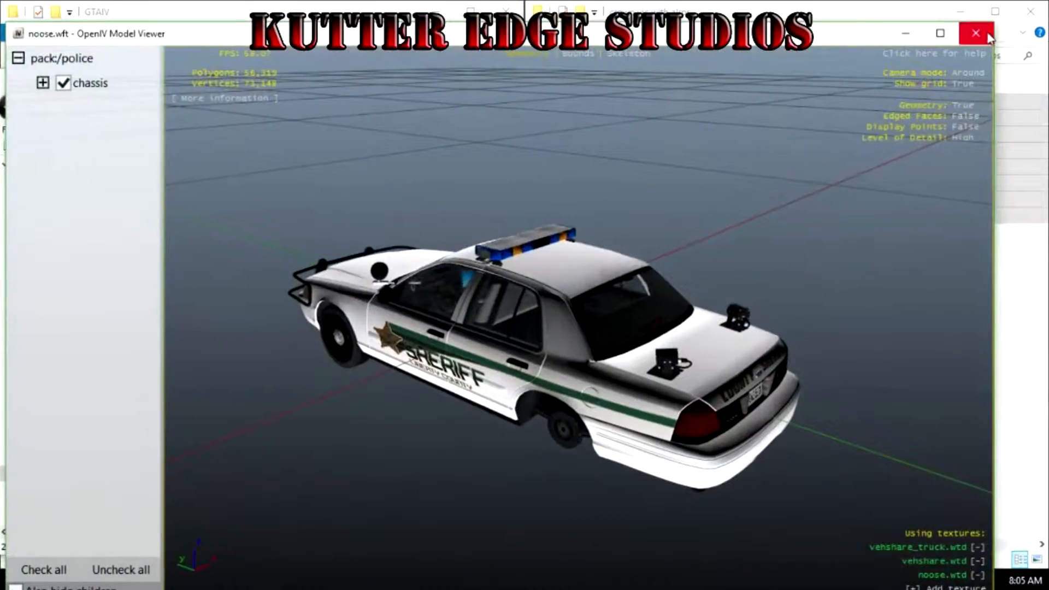
click(984, 36)
- Find fbi.wft in vehicles.img, preview its model, and close the viewer
scroll(344, 291, up, 8)
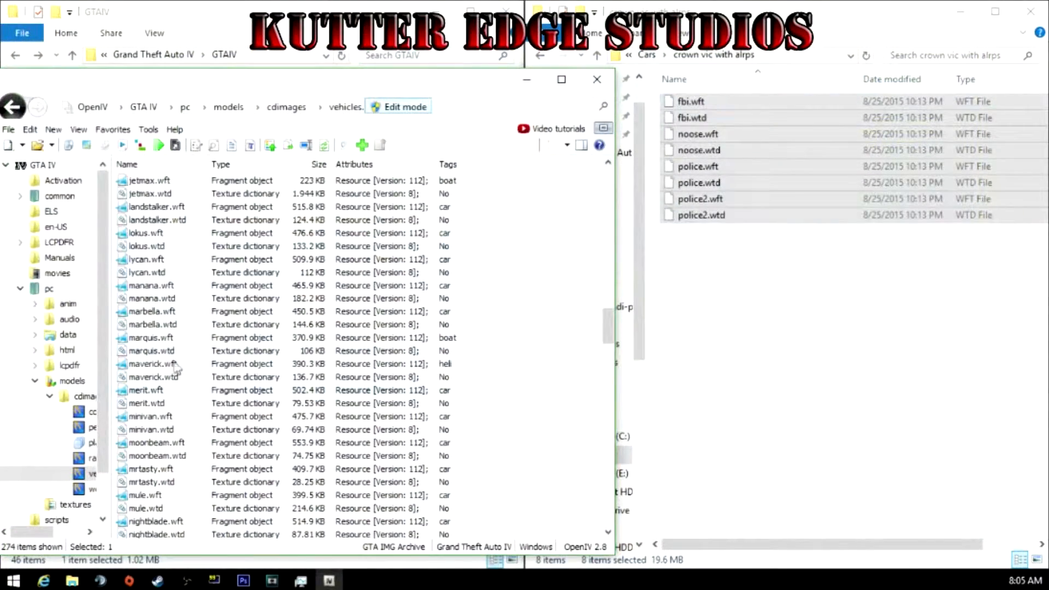
scroll(175, 368, up, 8)
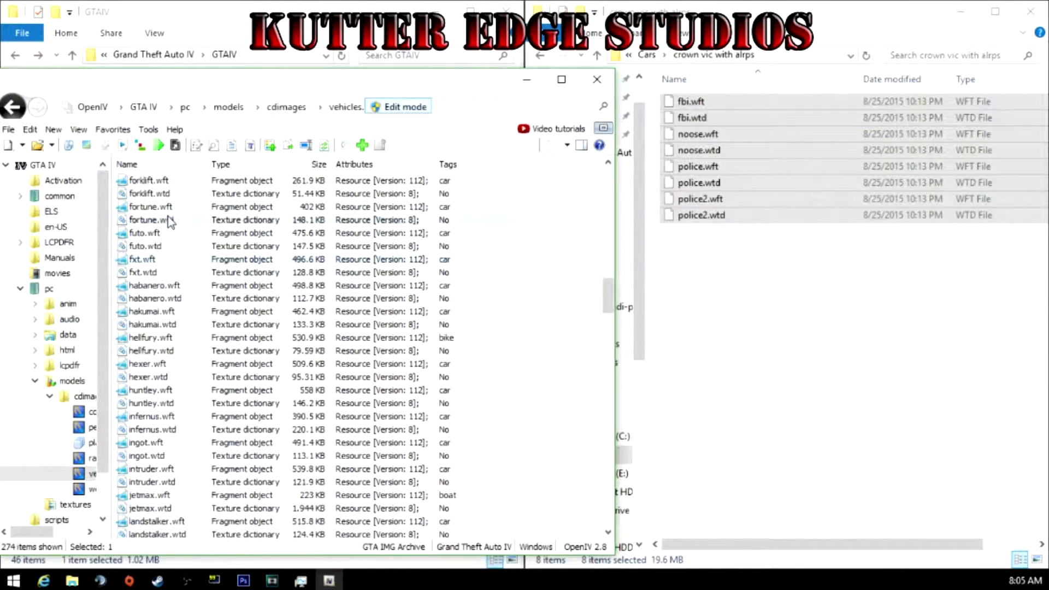
scroll(176, 221, up, 4)
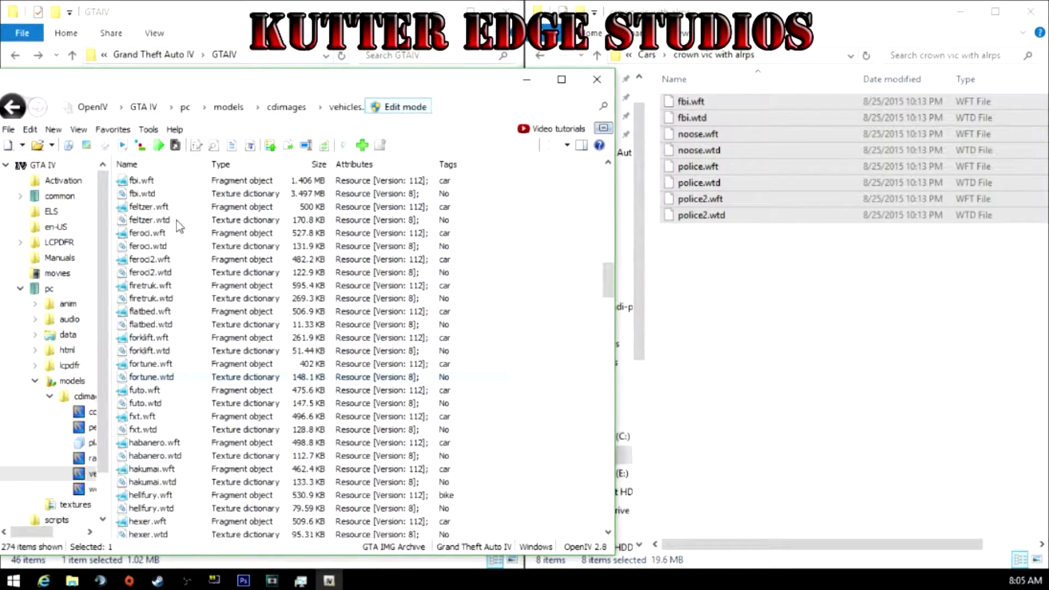
click(142, 180)
key(Return)
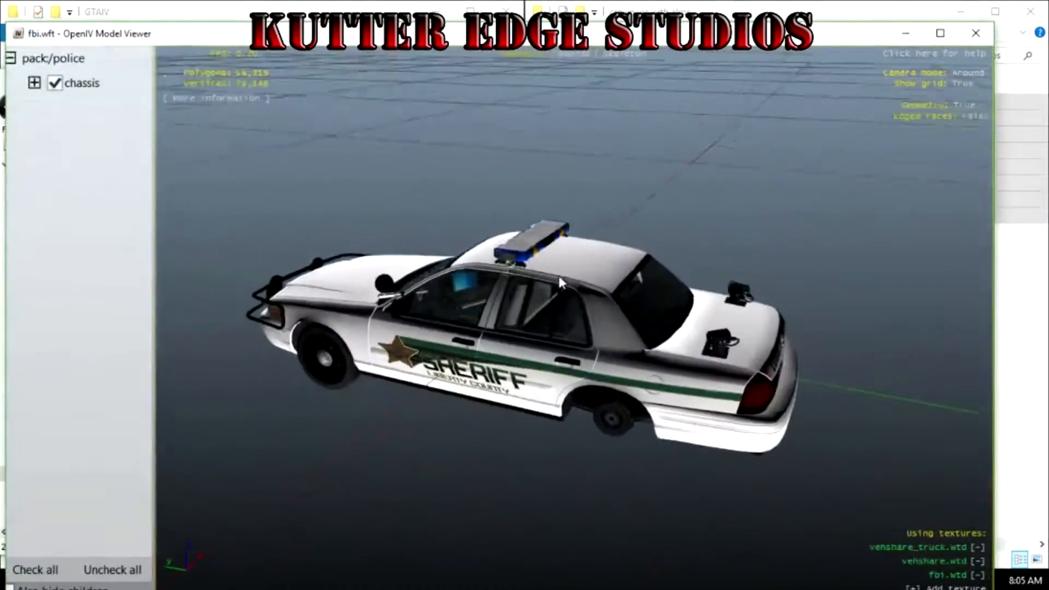
click(984, 32)
- Return to the pack's Cars folder and import polpatriot.wft and polpatriot.wtd into vehicles.img
key(BackSpace)
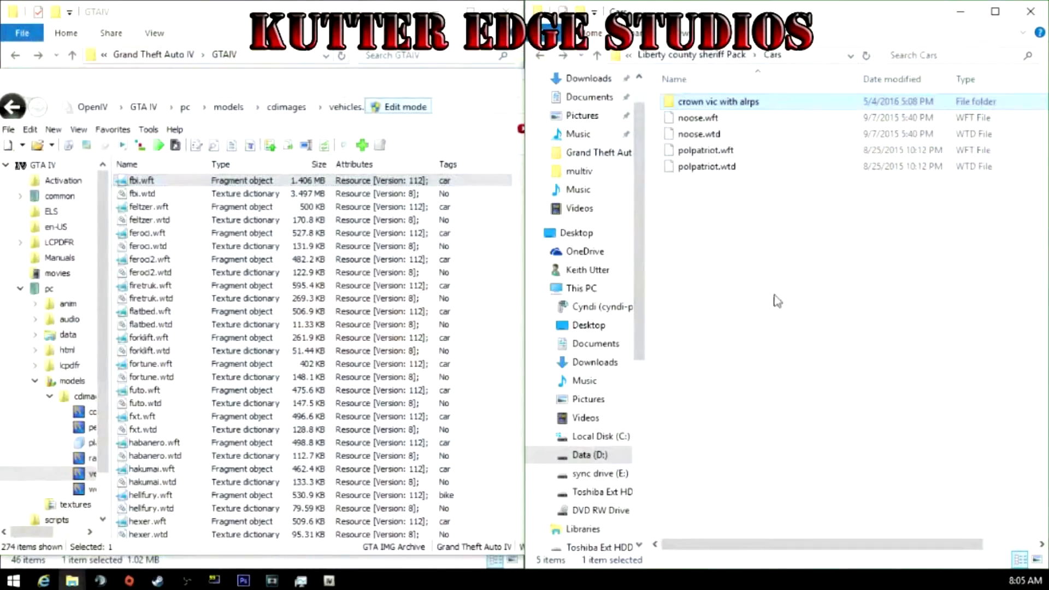
drag(689, 211, 690, 148)
click(738, 217)
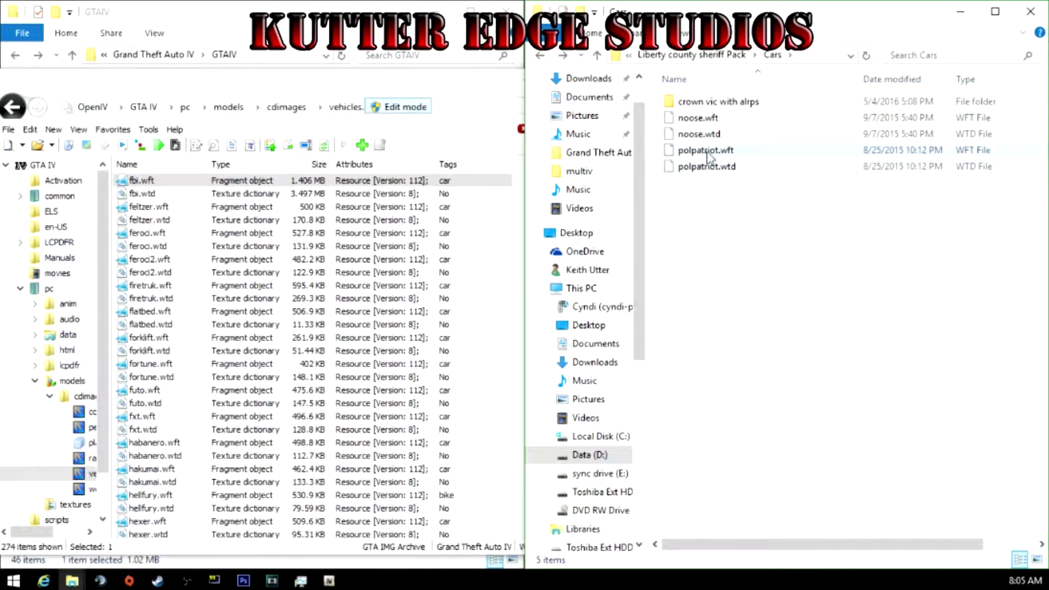
drag(713, 184, 703, 142)
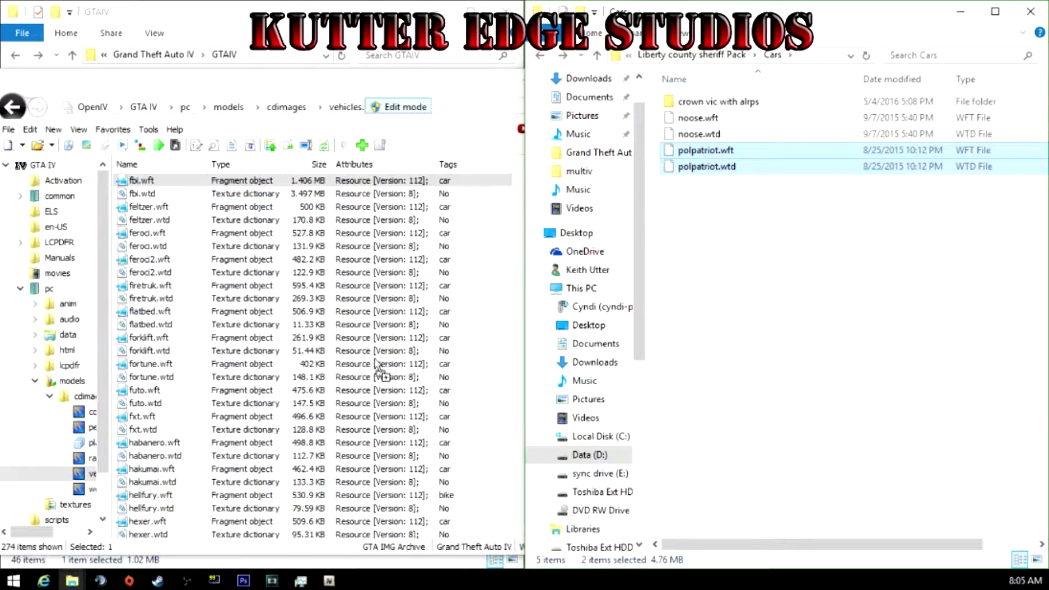
- Find polpatriot.wft in vehicles.img, inspect the model from several angles, and close the viewer
scroll(235, 418, down, 20)
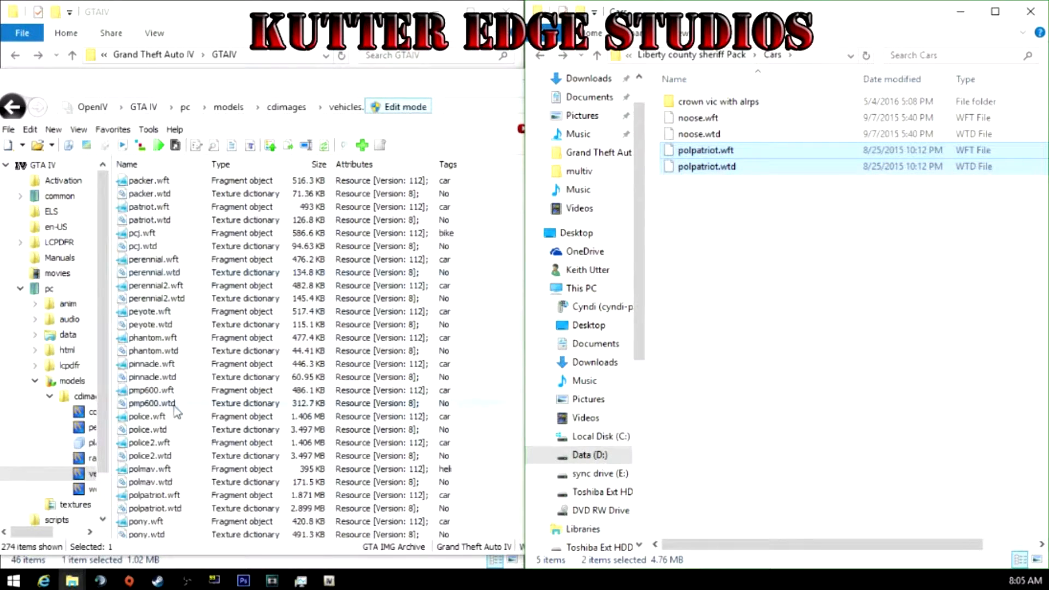
double_click(164, 495)
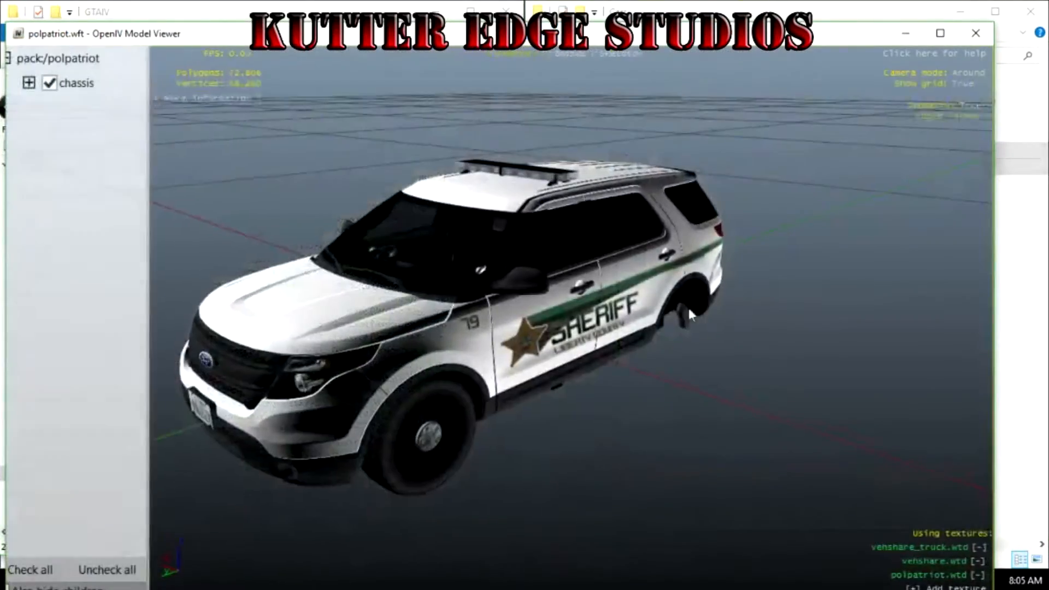
drag(628, 328, 461, 290)
drag(736, 279, 587, 266)
click(975, 33)
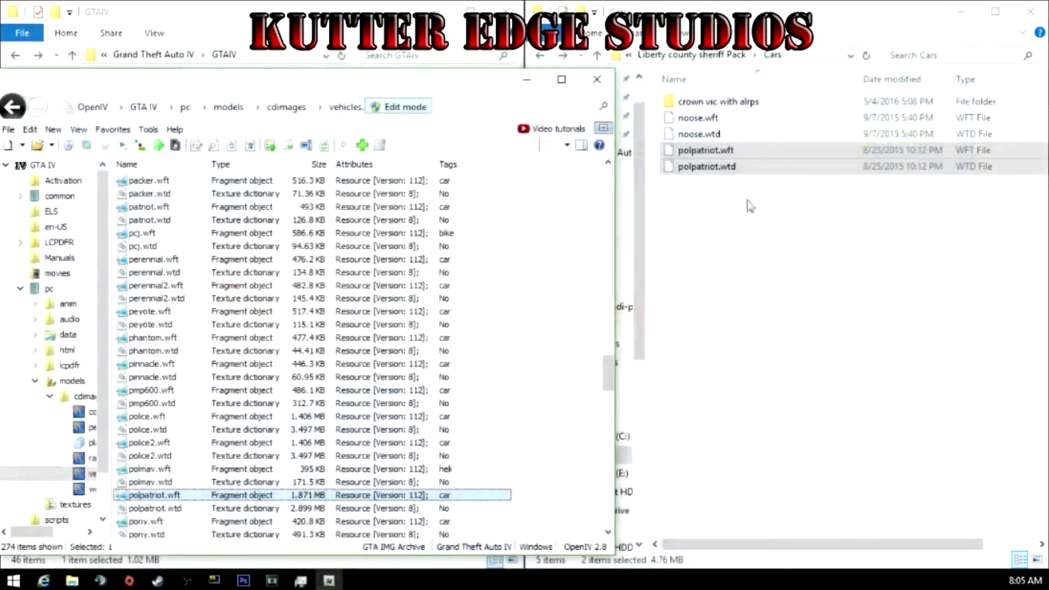
- Replace noose.wft and noose.wtd in vehicles.img with the versions from the Cars folder
click(726, 135)
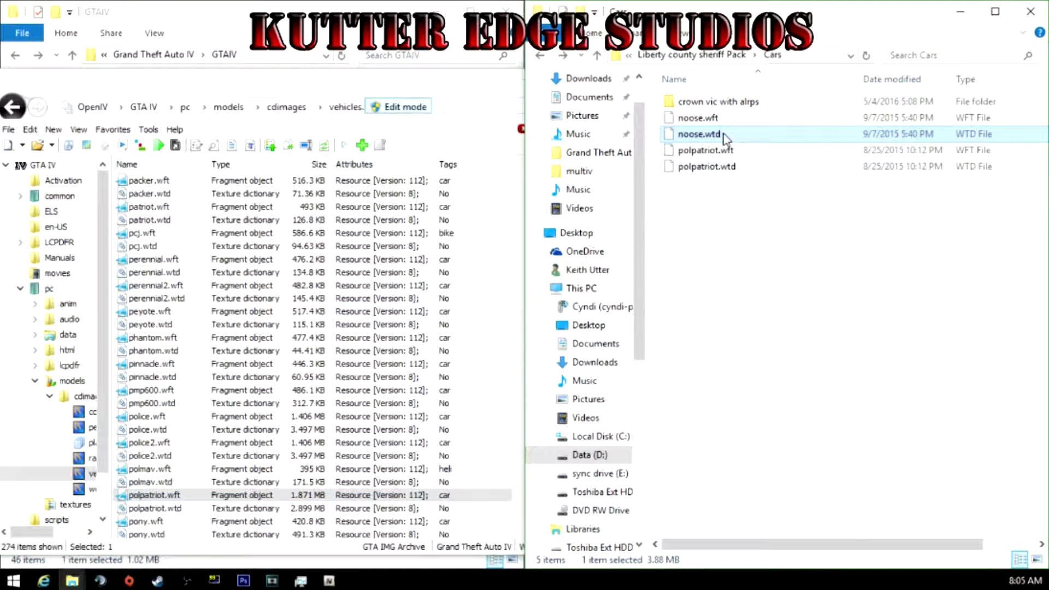
key(shift+Up)
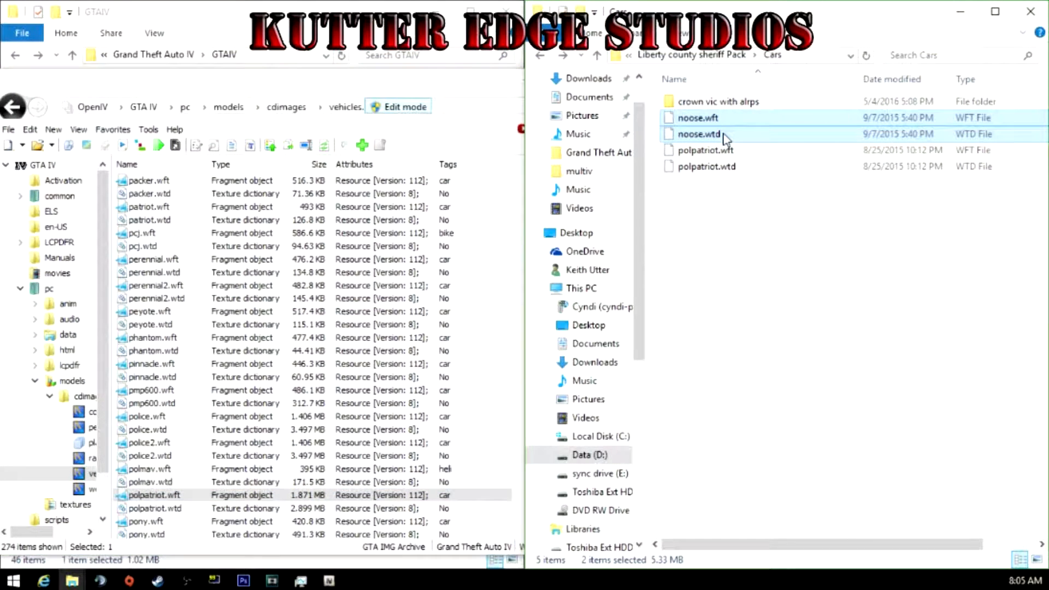
drag(725, 136, 348, 353)
- Locate noose.wft in the archive, inspect its newly imported model, and close the viewer
scroll(171, 431, up, 12)
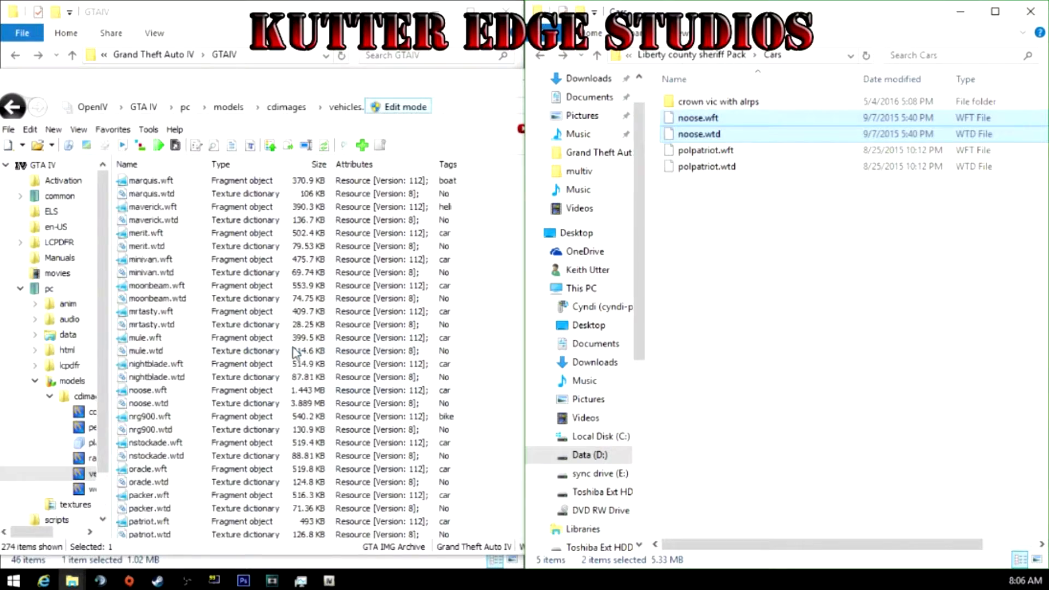
scroll(171, 426, down, 1)
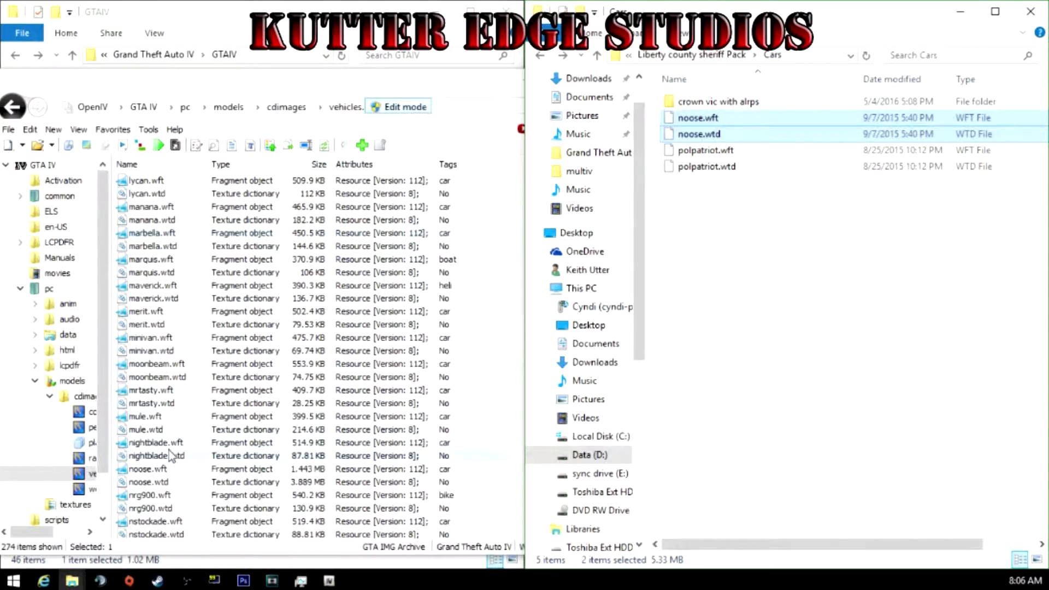
click(156, 471)
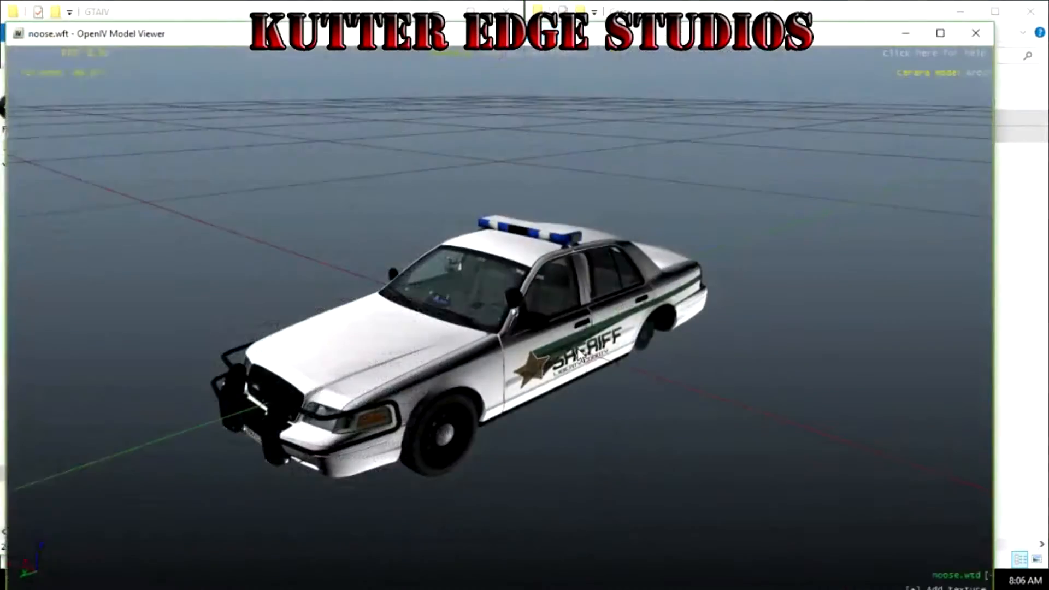
drag(550, 317, 432, 309)
click(977, 36)
- Look into the sheriff pack's TEMPLATE'S folder and return to the Liberty county sheriff Pack folder
click(877, 367)
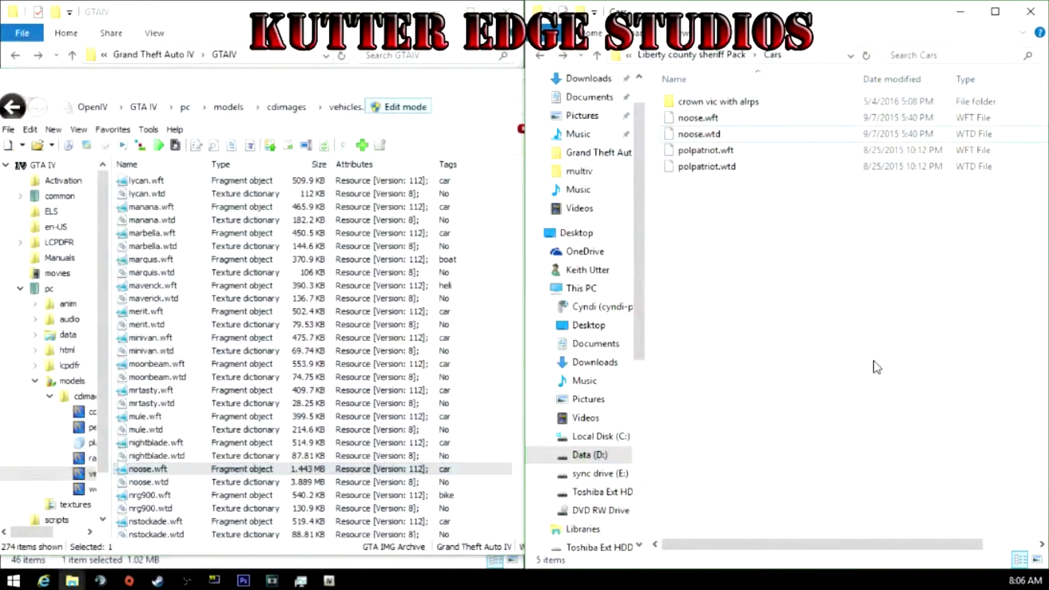
key(alt+Left)
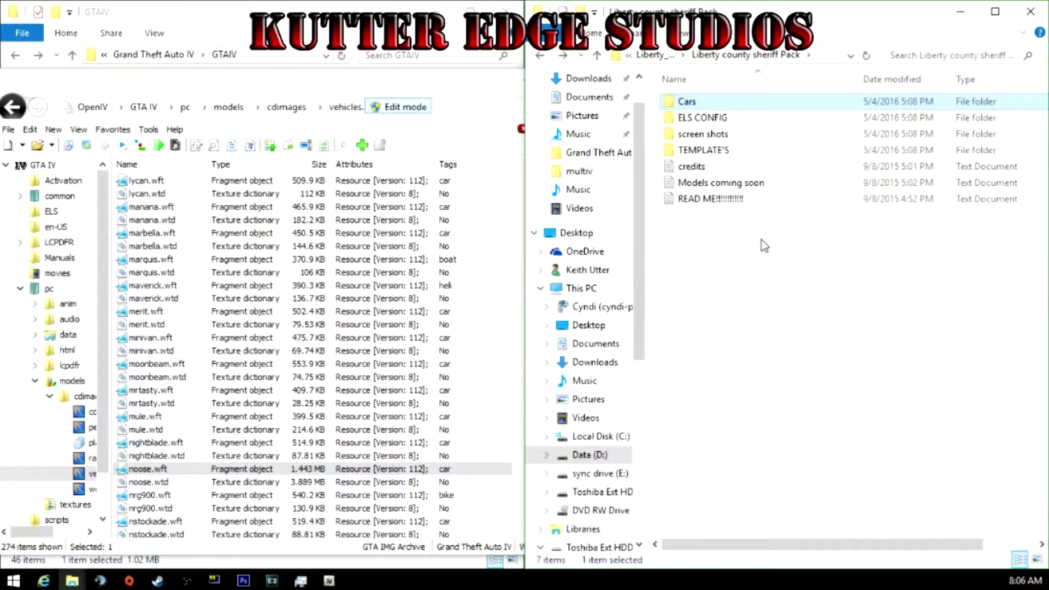
double_click(702, 151)
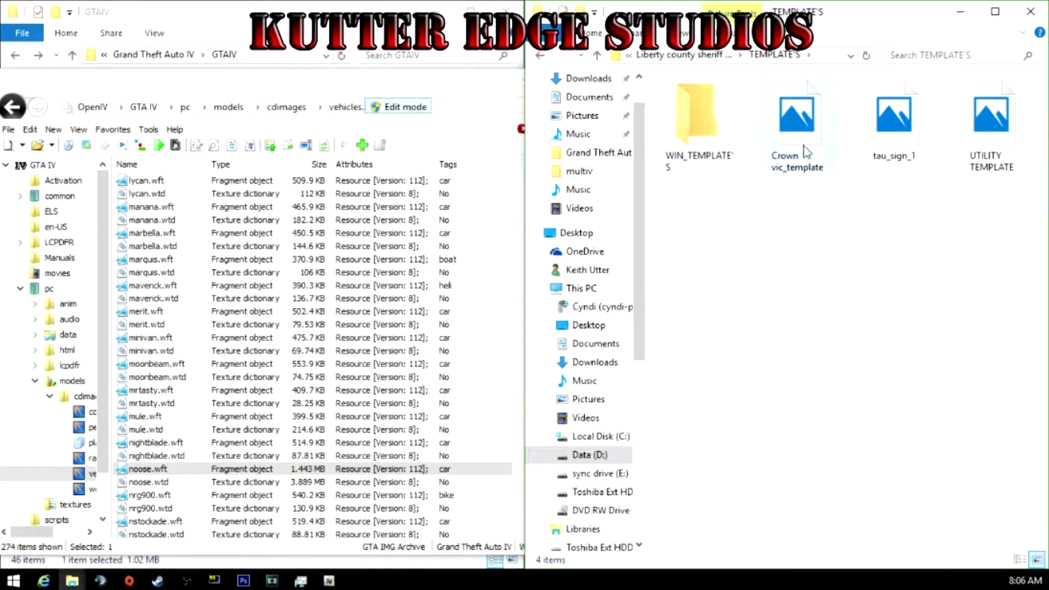
key(alt+Left)
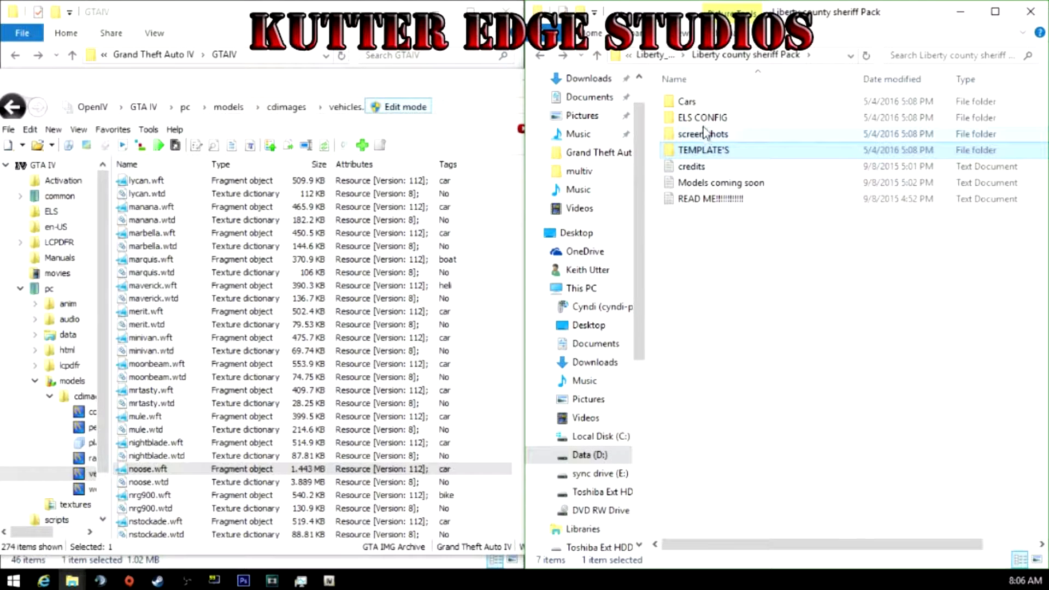
- Open the Els version 8.5 folder in ELS CONFIG and select all of its vehicle configuration files
click(705, 133)
double_click(703, 118)
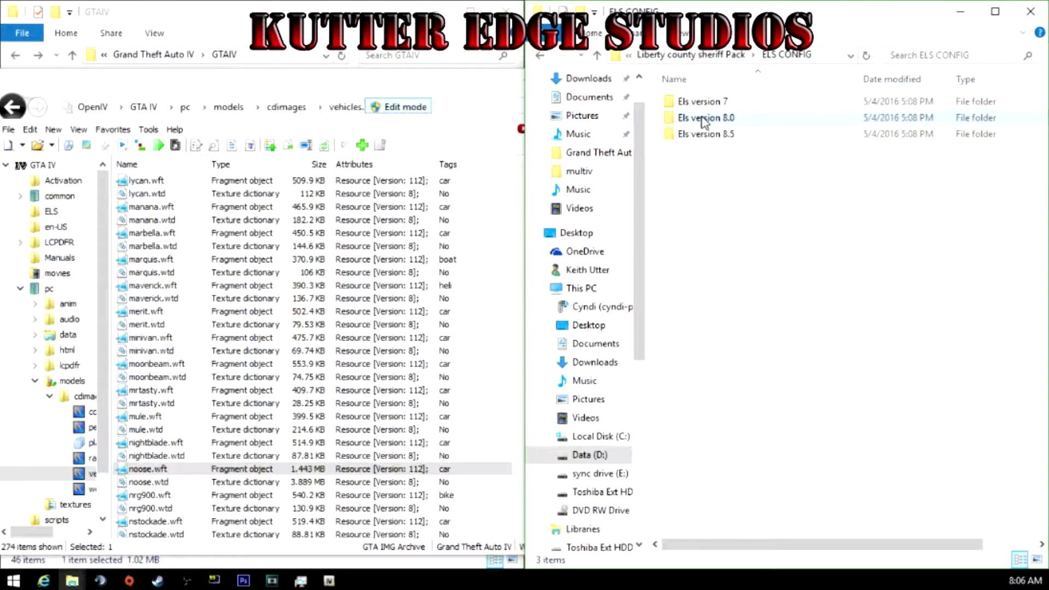
click(722, 141)
double_click(720, 139)
key(alt+Left)
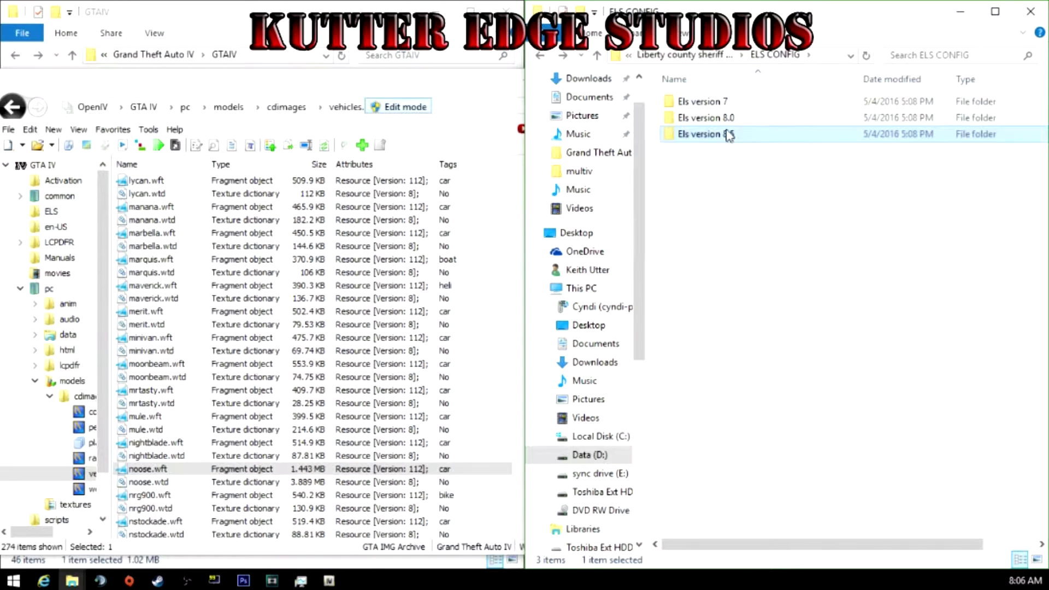
double_click(726, 137)
key(ctrl+a)
drag(674, 99, 686, 126)
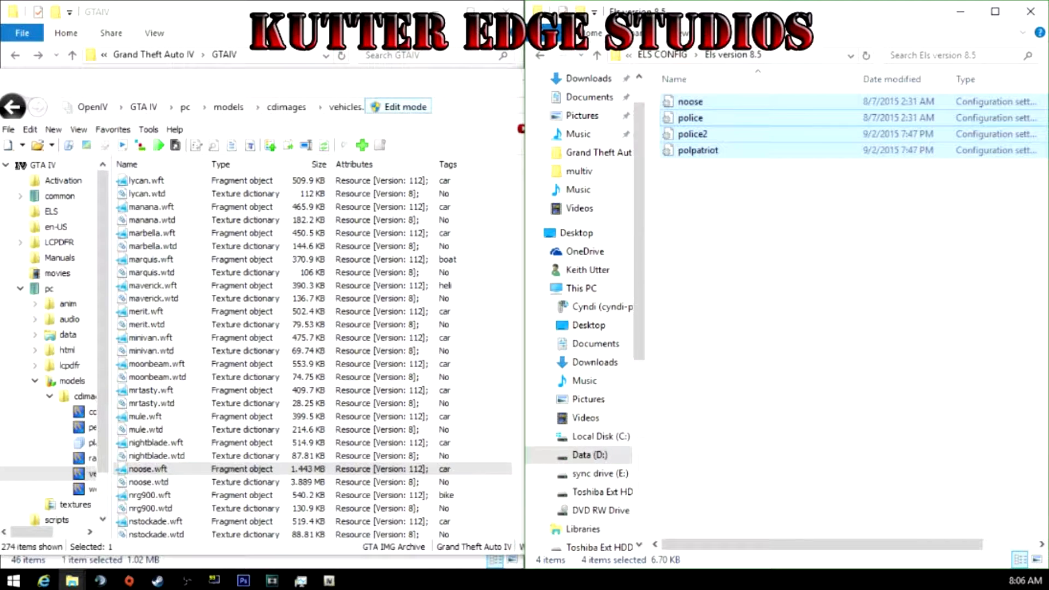
- Move OpenIV aside and snap the GTAIV game folder window into the upper-left quarter of the screen
drag(375, 15, 323, 164)
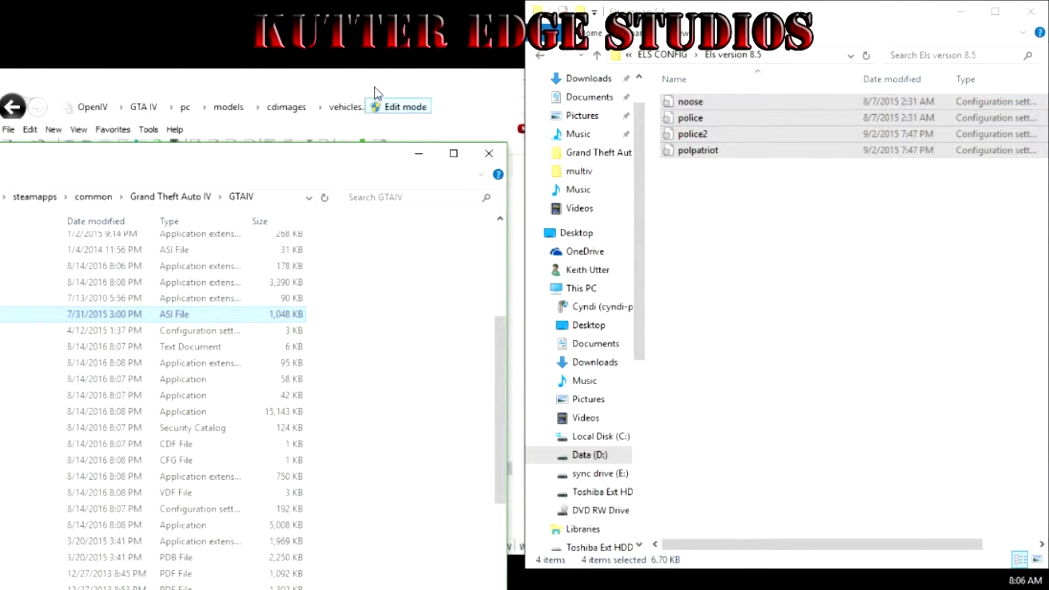
drag(374, 93, 615, 113)
drag(123, 161, 1, 2)
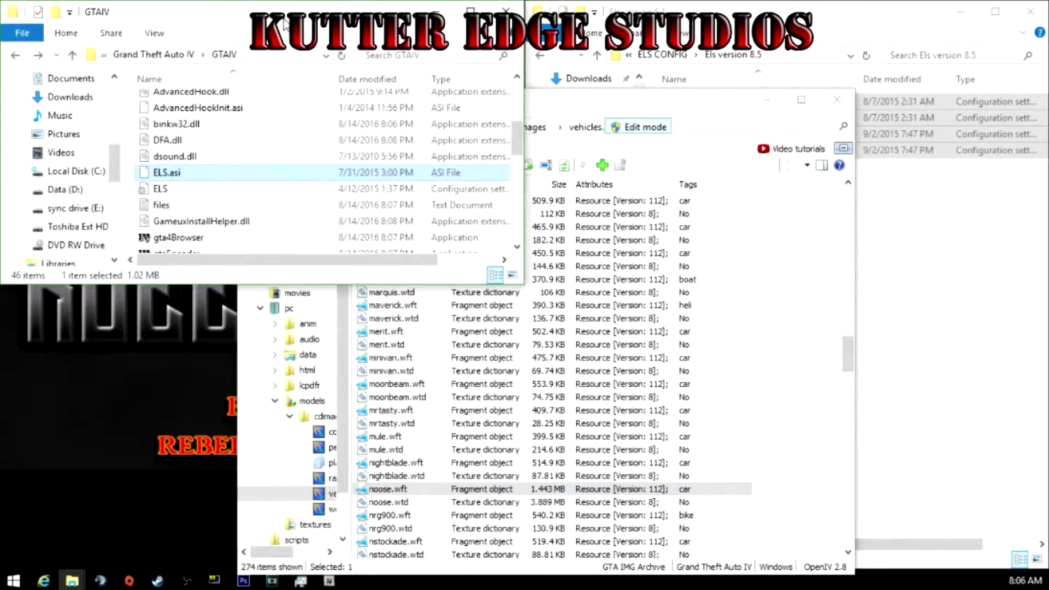
- Snap the GTAIV folder beside Els version 8.5 and copy the noose, police, police2 and polpatriot configuration files into GTAIV's ELS folder
drag(284, 25, 2, 134)
click(929, 130)
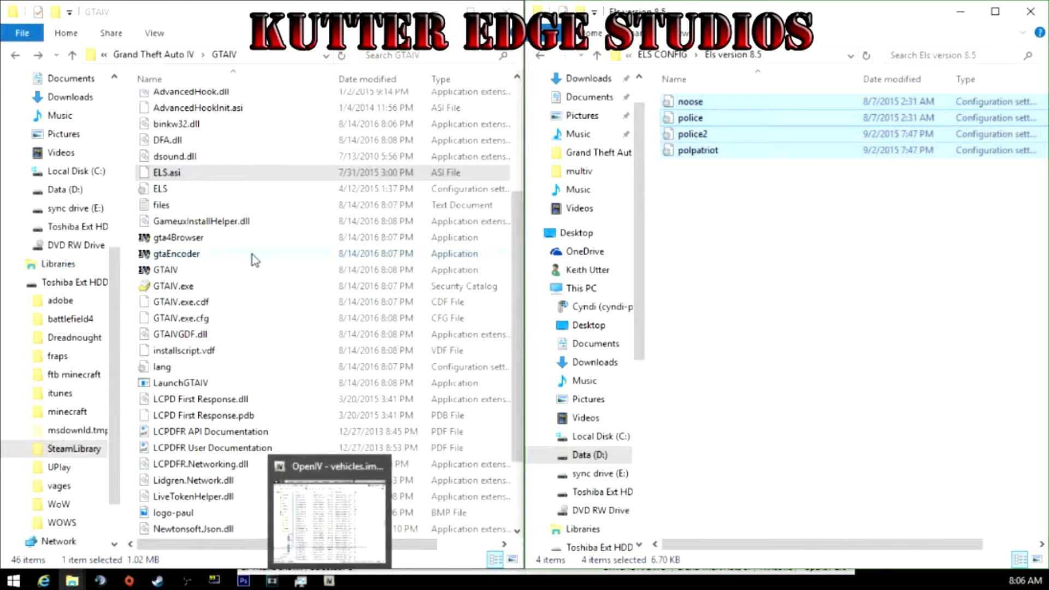
scroll(254, 256, up, 4)
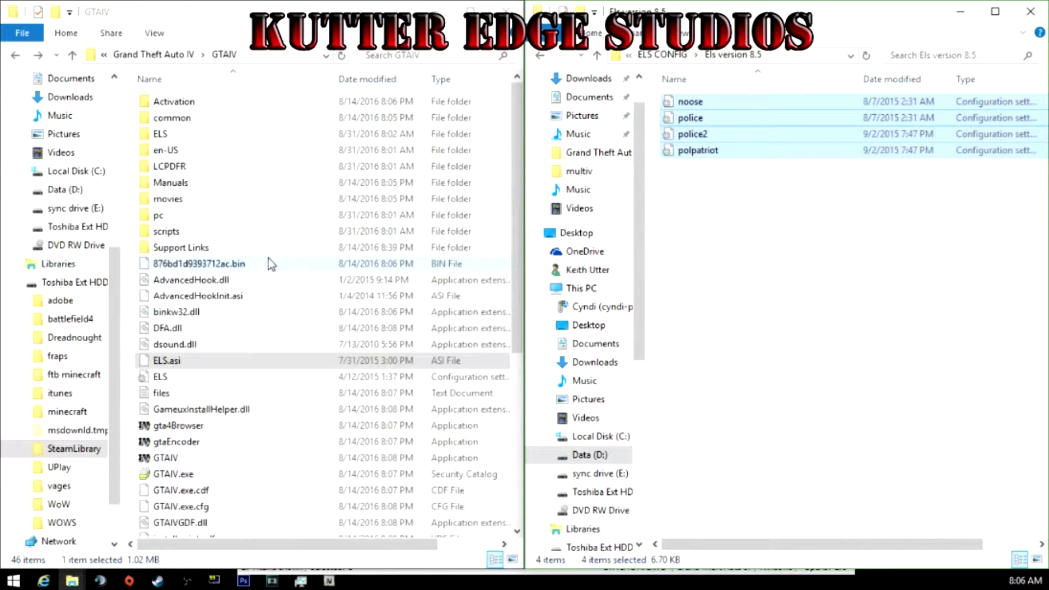
double_click(164, 136)
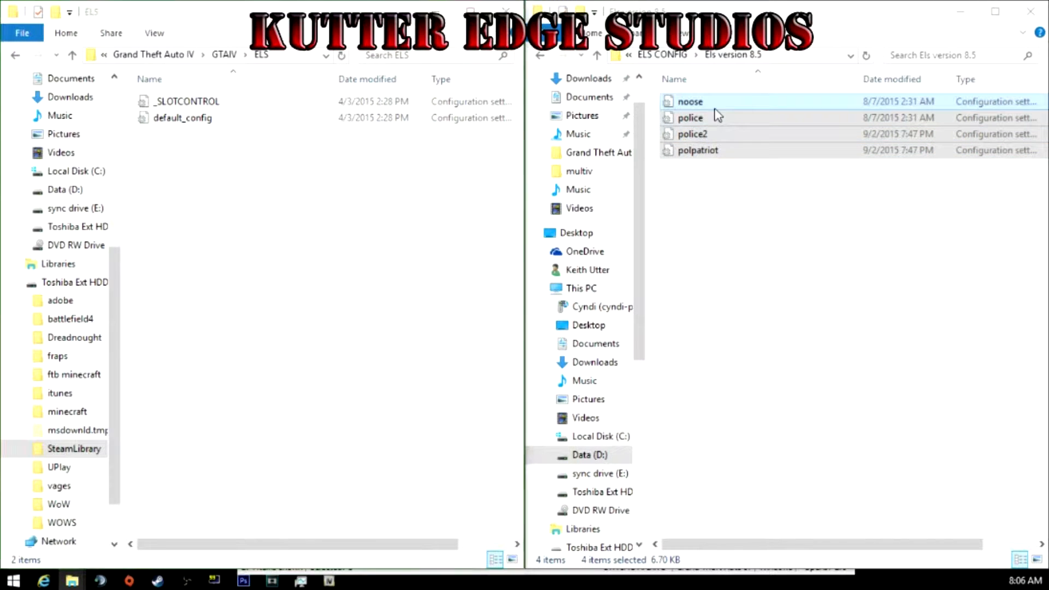
drag(716, 115, 206, 335)
click(228, 269)
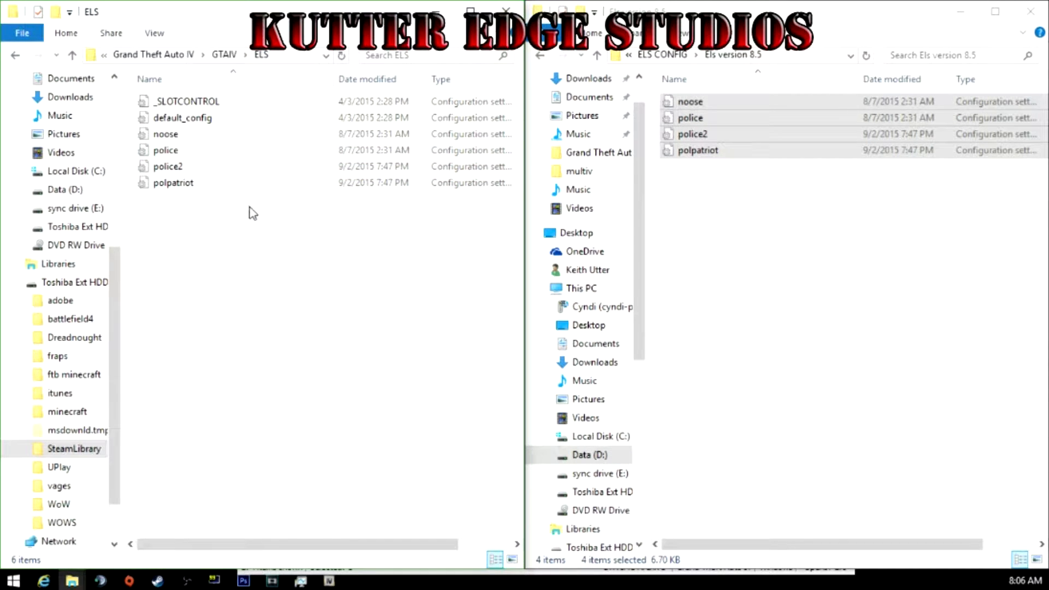
- In the ELS folder's _SLOTCONTROL file, set the POLICE slot's File to police and the POLICE2 slot's File to police2, and close it
click(185, 101)
double_click(287, 106)
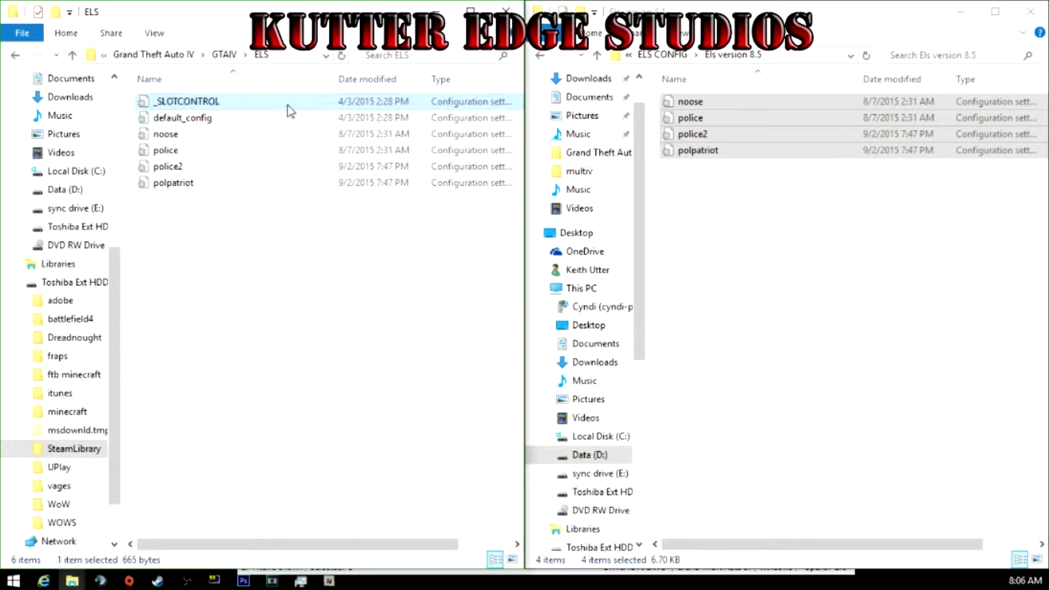
drag(1048, 2, 1048, 100)
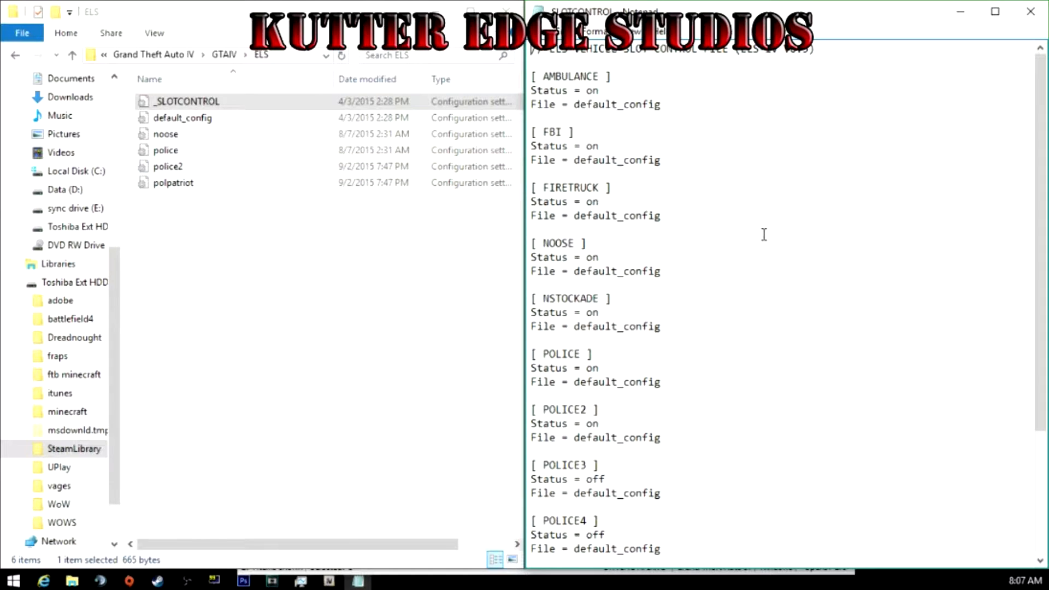
scroll(764, 235, down, 4)
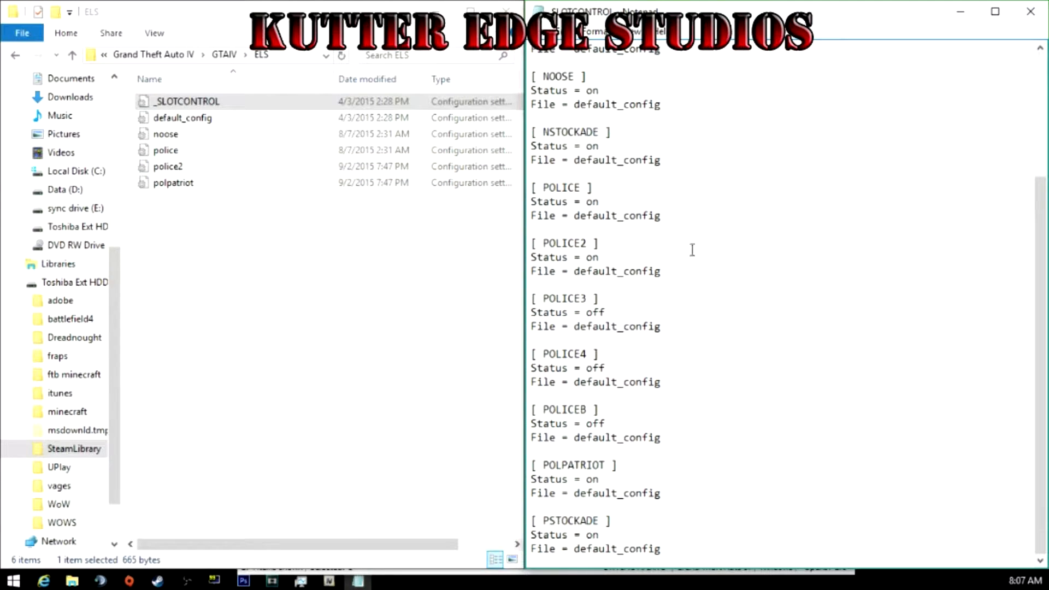
drag(661, 218, 576, 219)
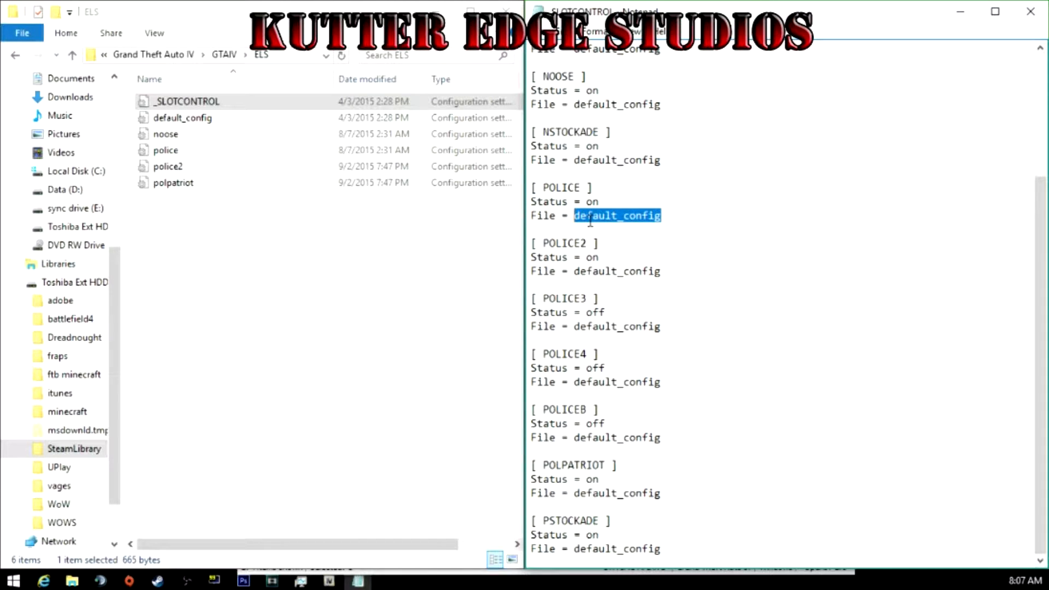
text(police)
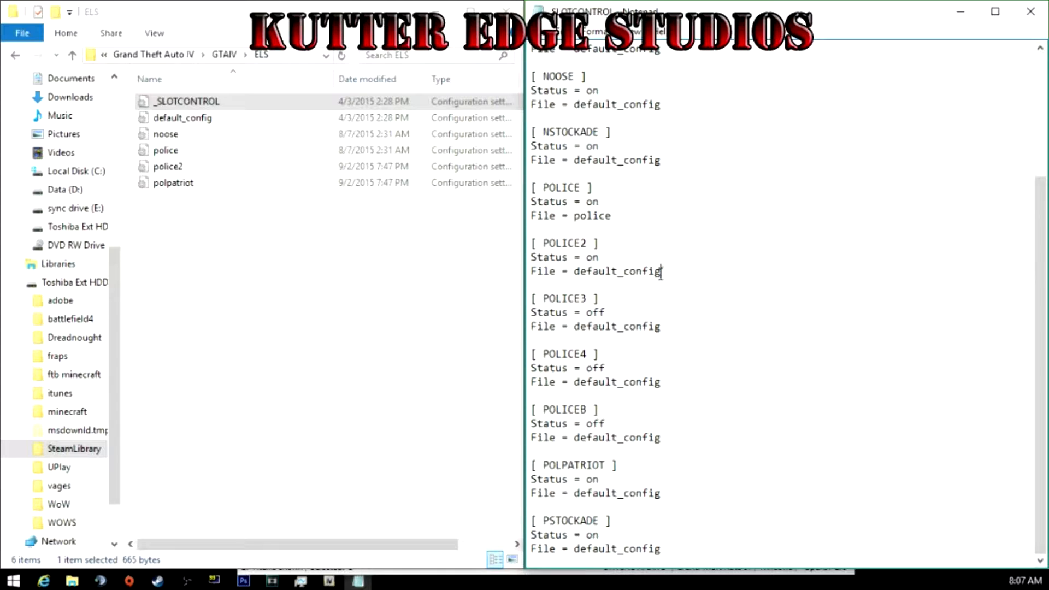
drag(662, 271, 582, 268)
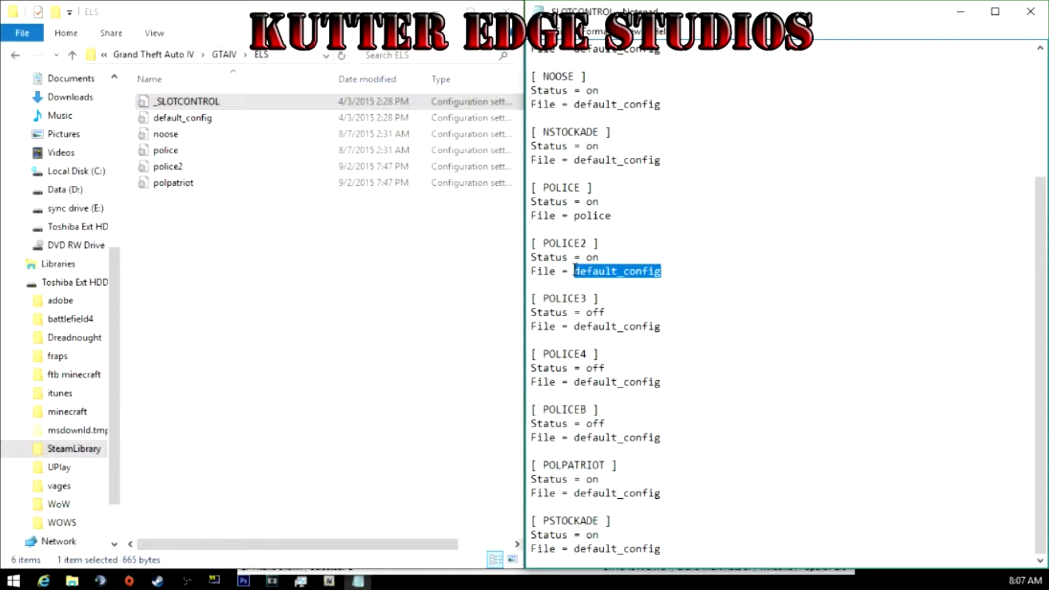
text(police2)
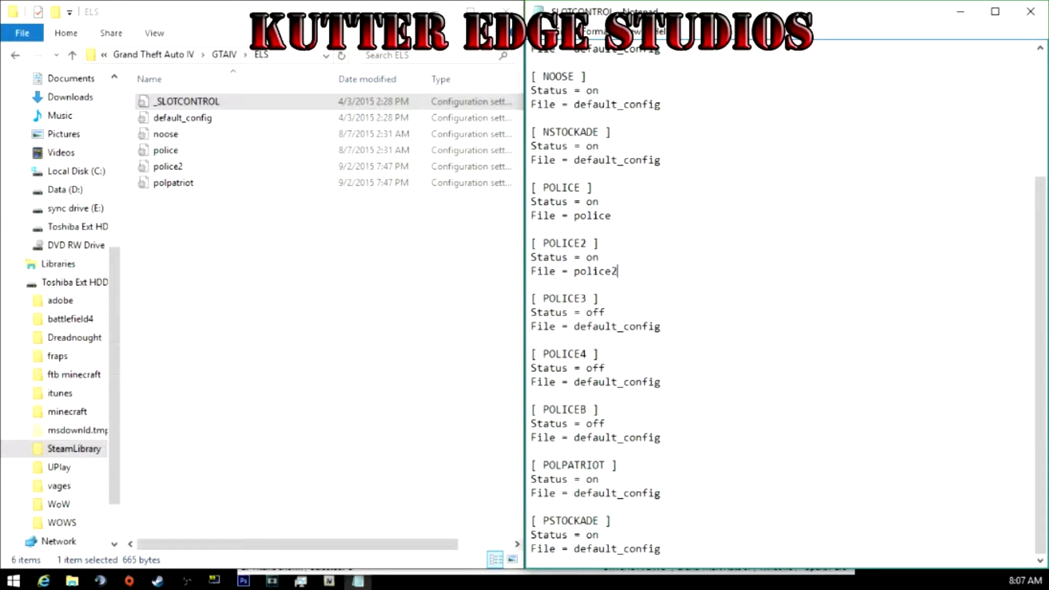
click(1031, 11)
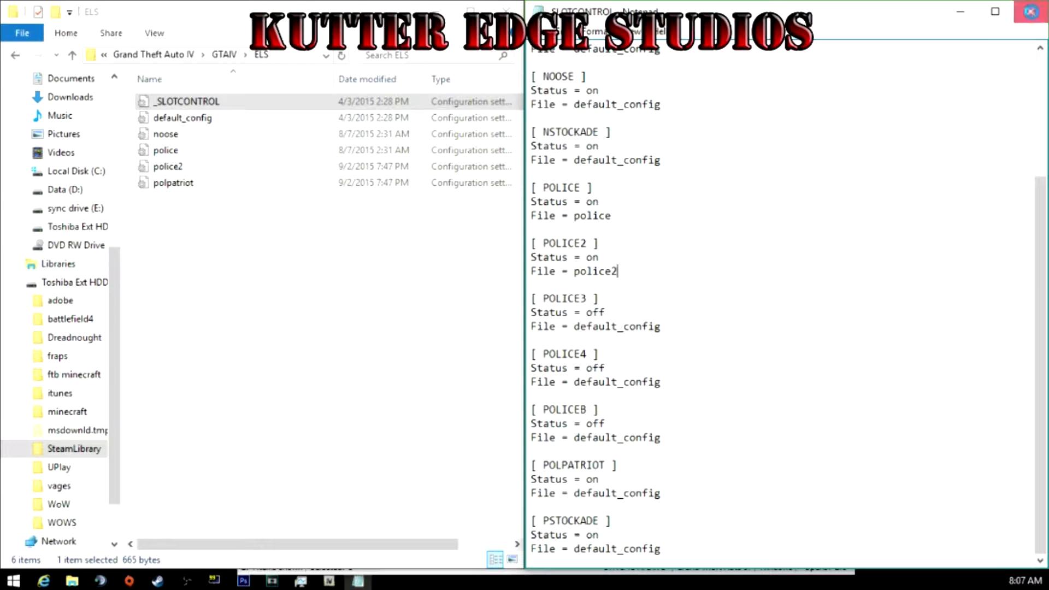
click(483, 310)
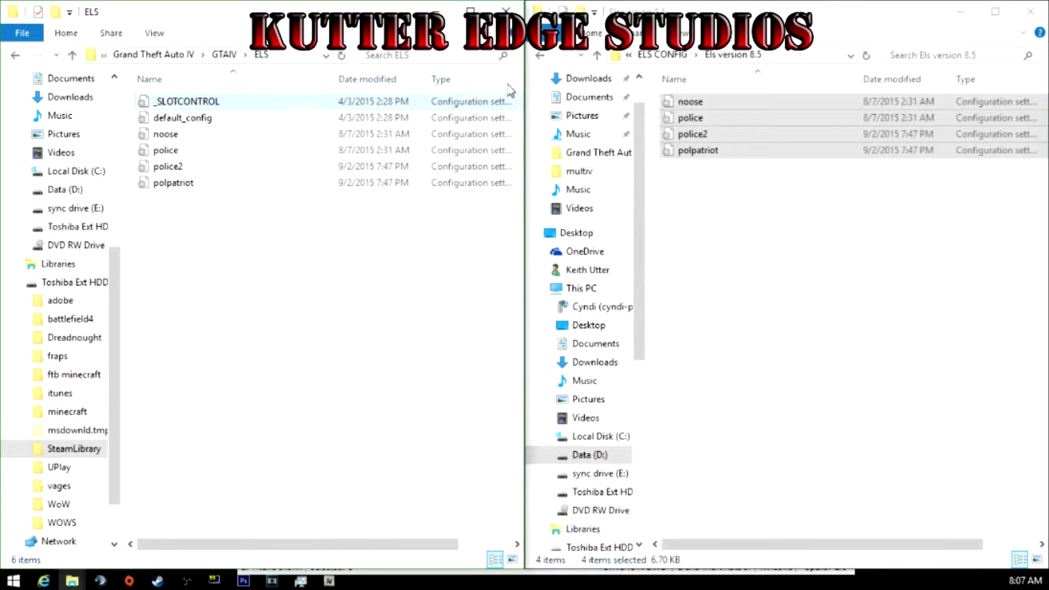
- Go back to the main GTAIV folder in one window and to the gtaiv mods folder in the other
key(BackSpace)
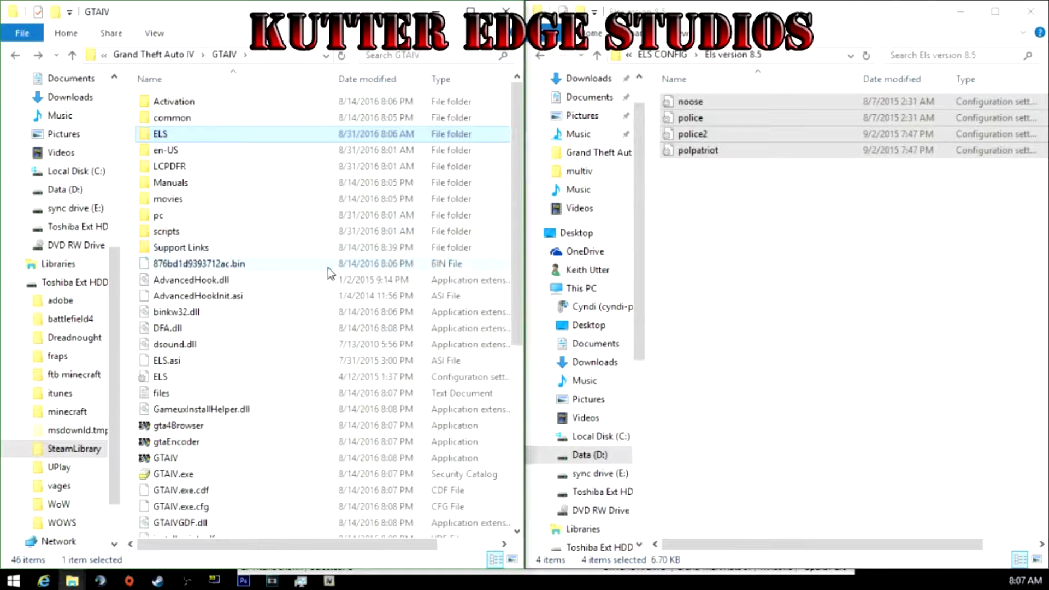
click(837, 222)
key(BackSpace)
key(BackSpace)
key(BackSpace)
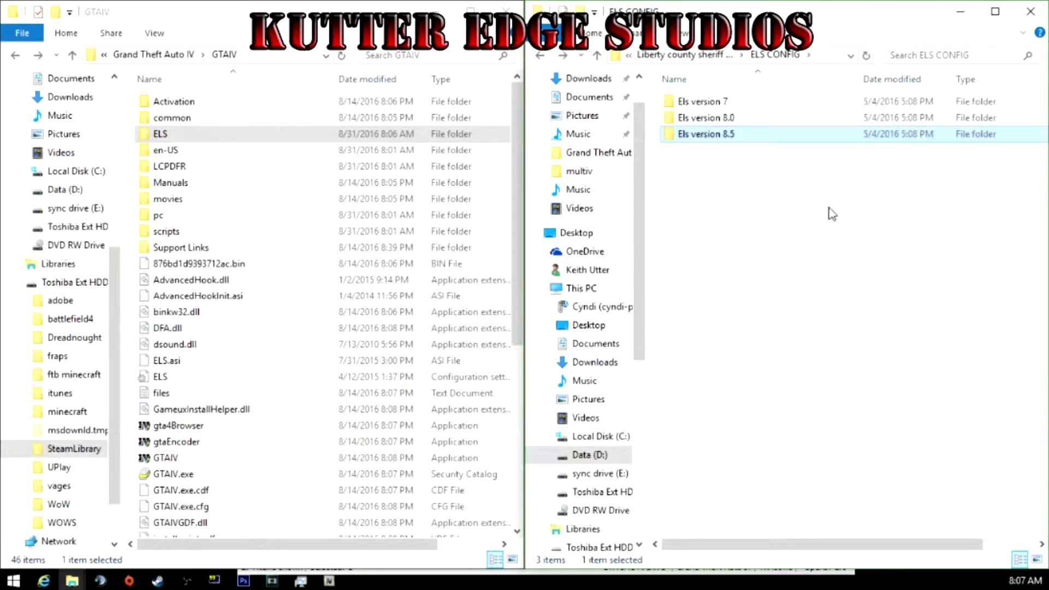
key(BackSpace)
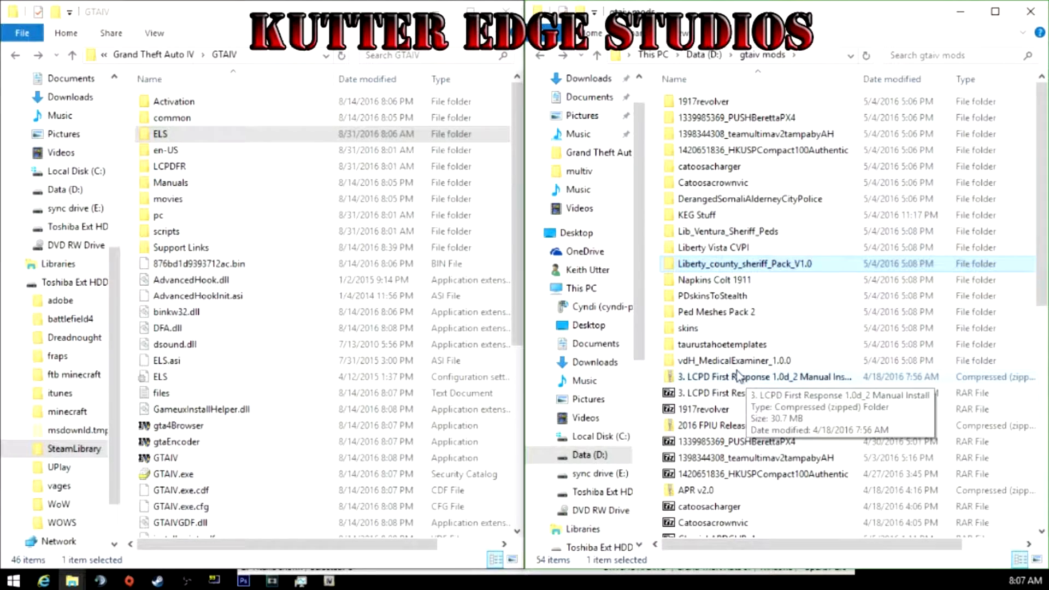
- Look through the archives in gtaiv mods, view the contents of valteg, and return to the mods folder
scroll(737, 369, down, 1)
scroll(737, 369, down, 1)
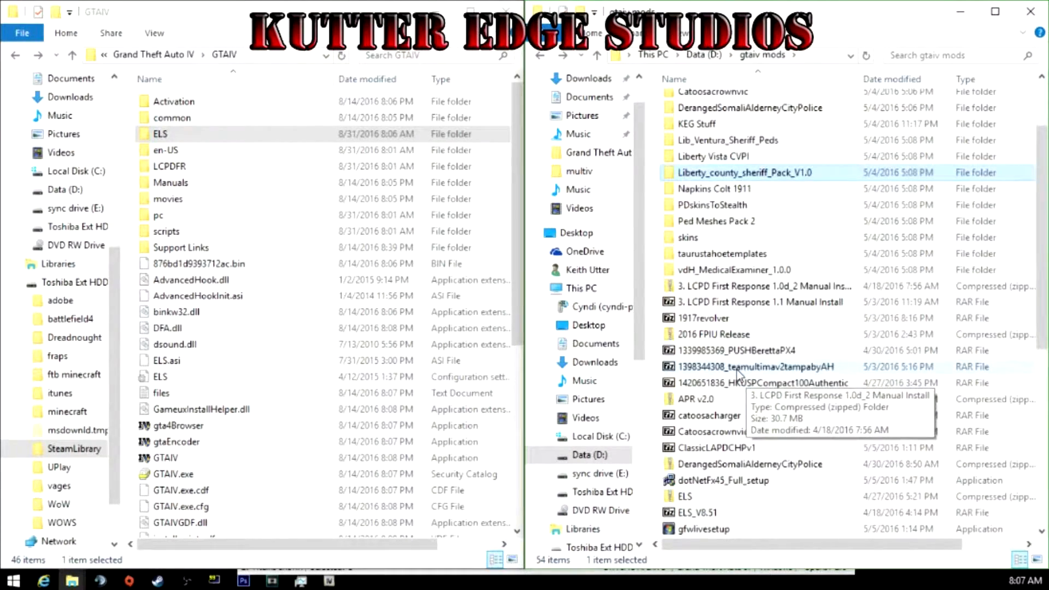
scroll(736, 369, down, 4)
scroll(769, 464, down, 3)
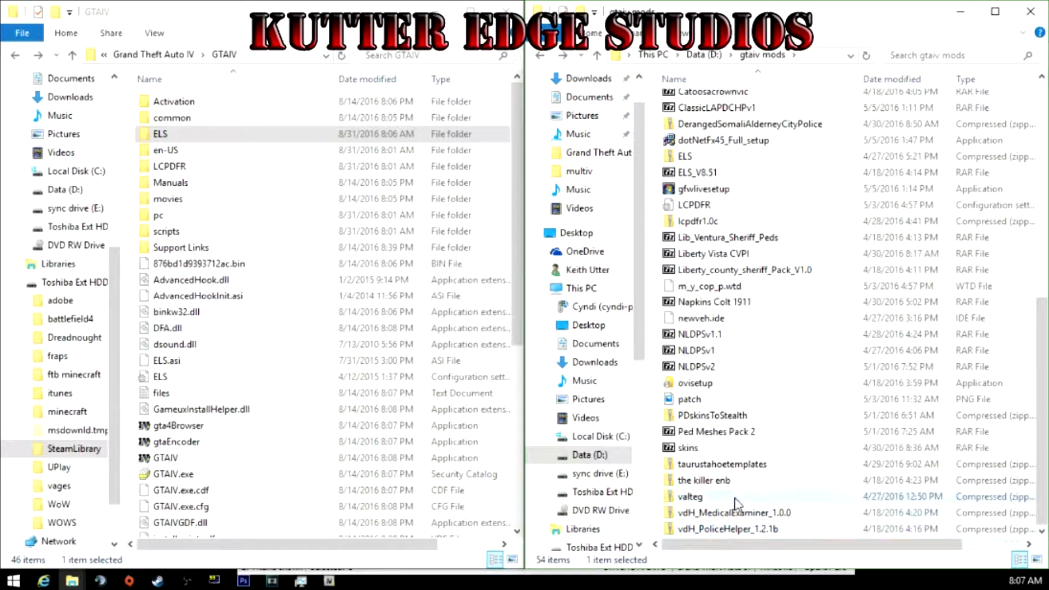
double_click(738, 498)
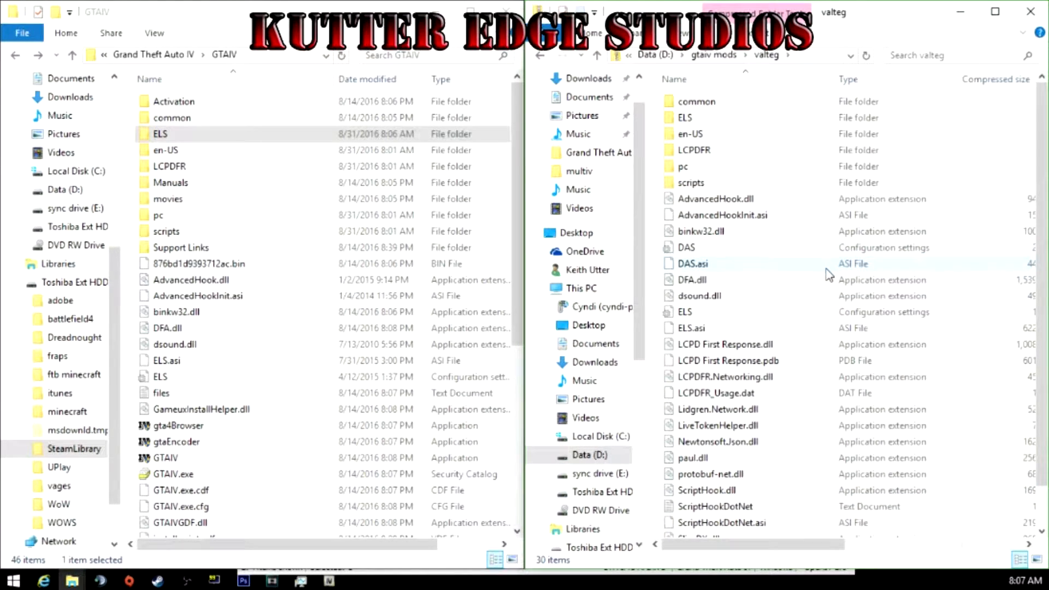
key(BackSpace)
scroll(796, 468, down, 1)
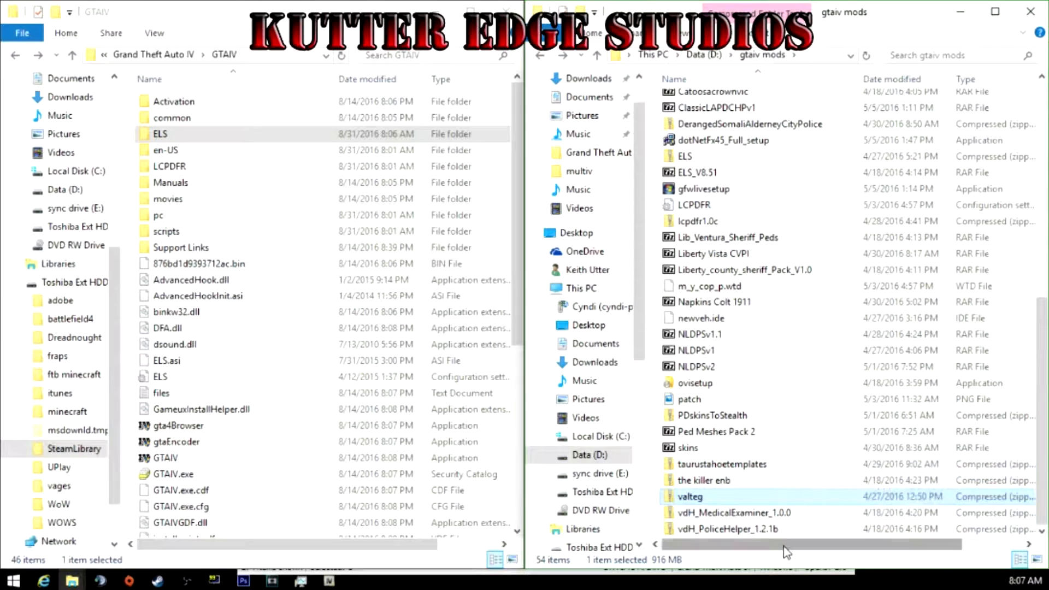
- Open the vdH_PoliceHelper_1.2.1b archive and read the features and installation instructions in its PH_ReadMe file
double_click(727, 529)
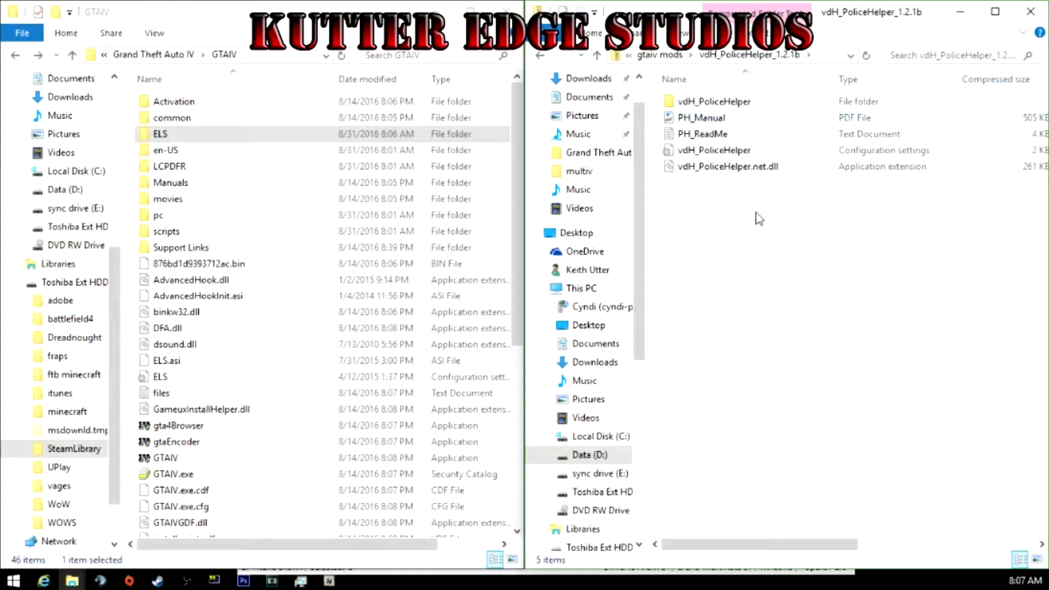
double_click(705, 134)
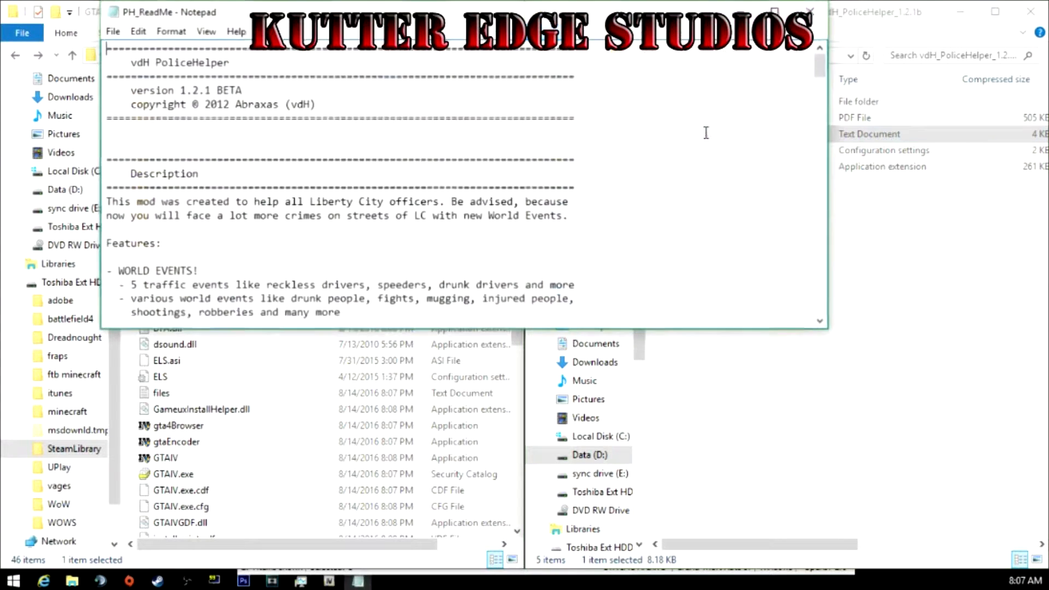
scroll(326, 215, down, 5)
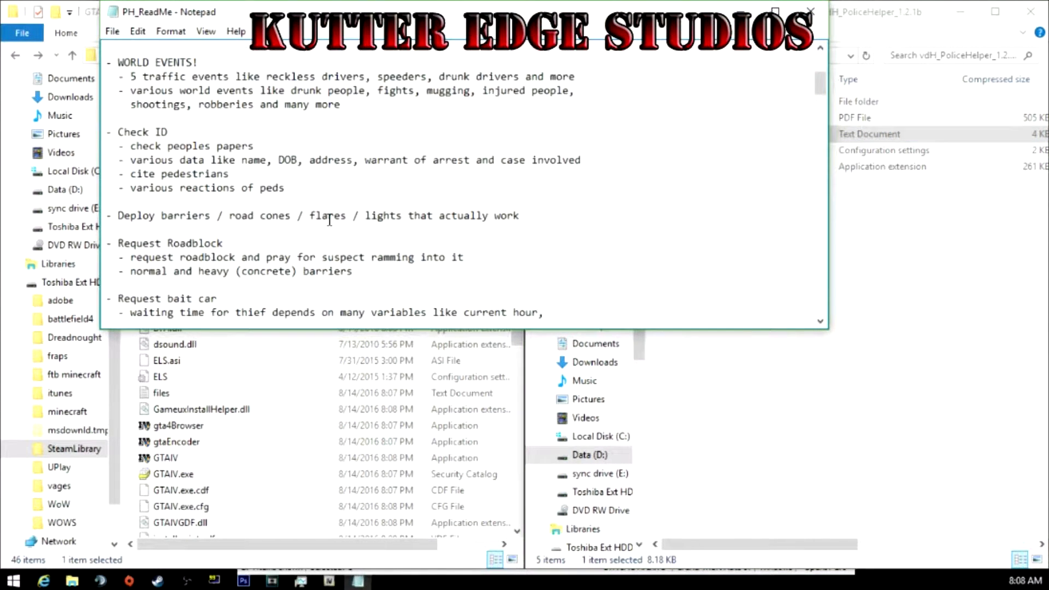
scroll(329, 220, up, 2)
scroll(315, 222, up, 2)
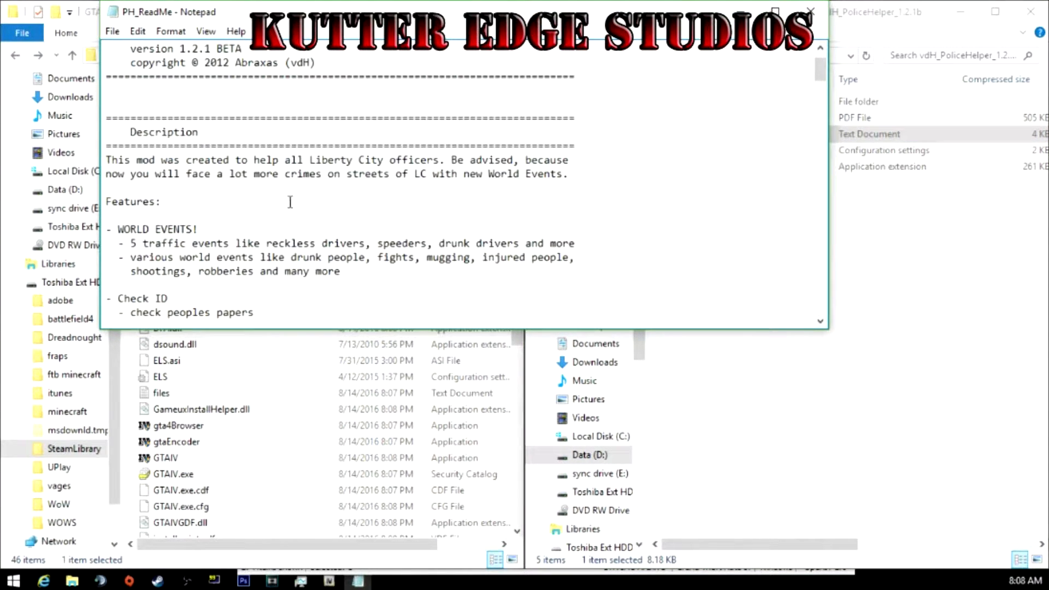
scroll(291, 202, down, 12)
scroll(326, 213, down, 3)
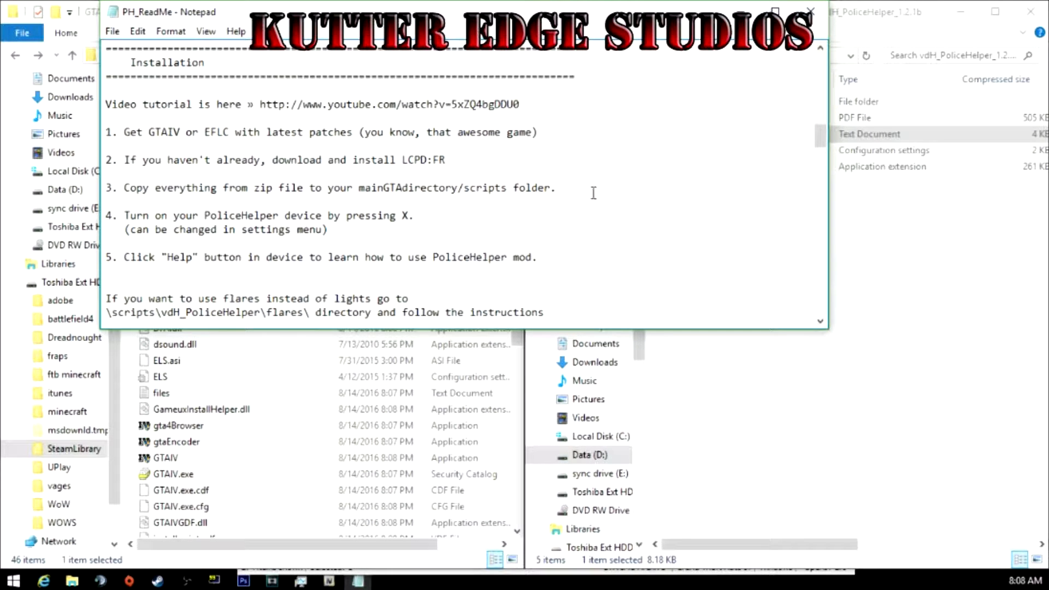
drag(627, 21, 748, 206)
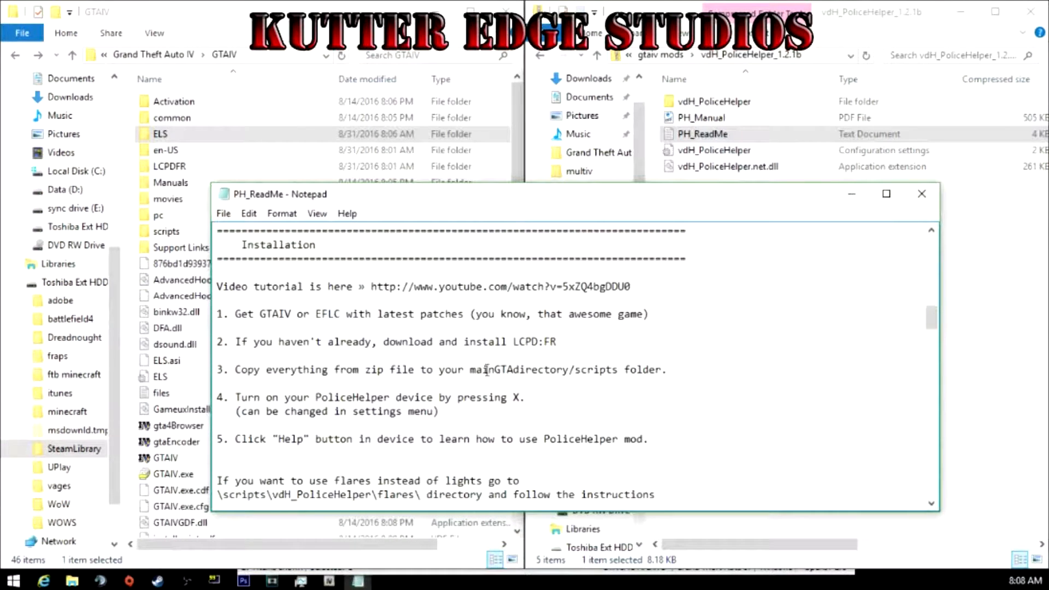
scroll(443, 443, down, 1)
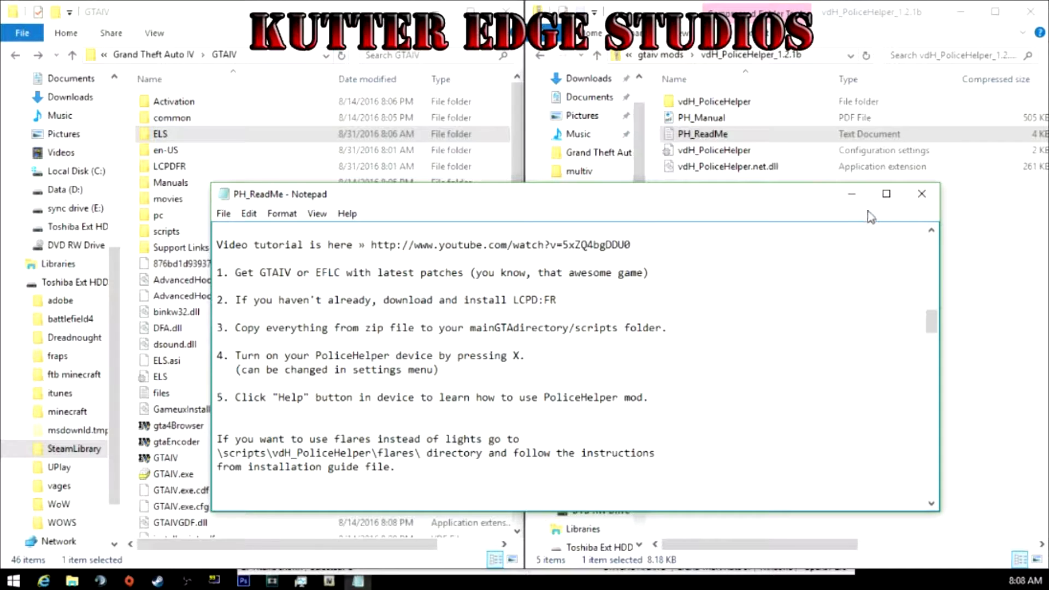
click(922, 193)
- Copy everything from the vdH_PoliceHelper_1.2.1b archive into GTAIV's scripts folder and delete the copied PH_Manual and PH_ReadMe there
drag(746, 235, 201, 237)
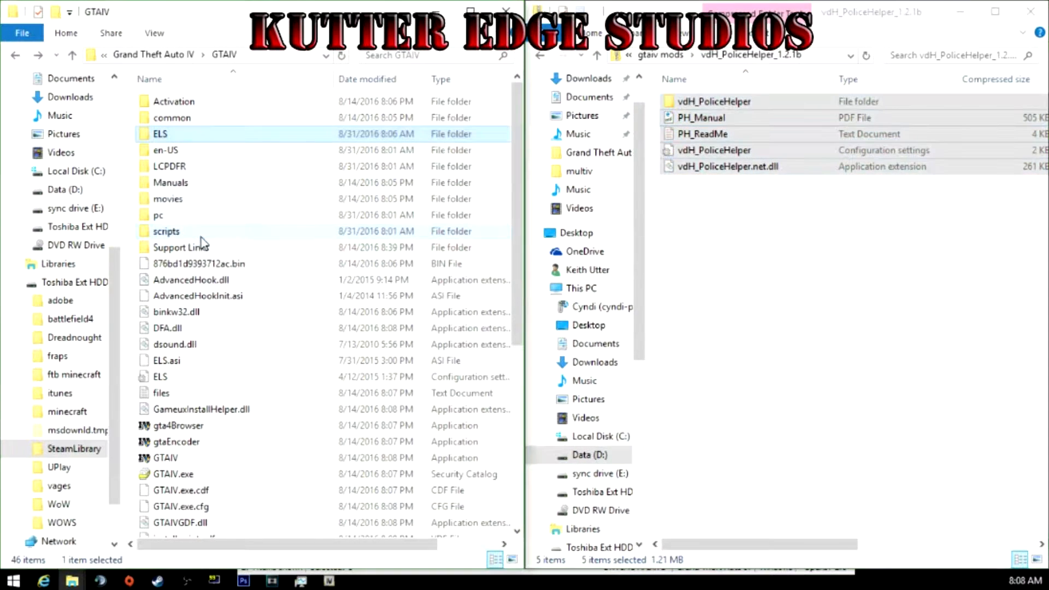
double_click(202, 238)
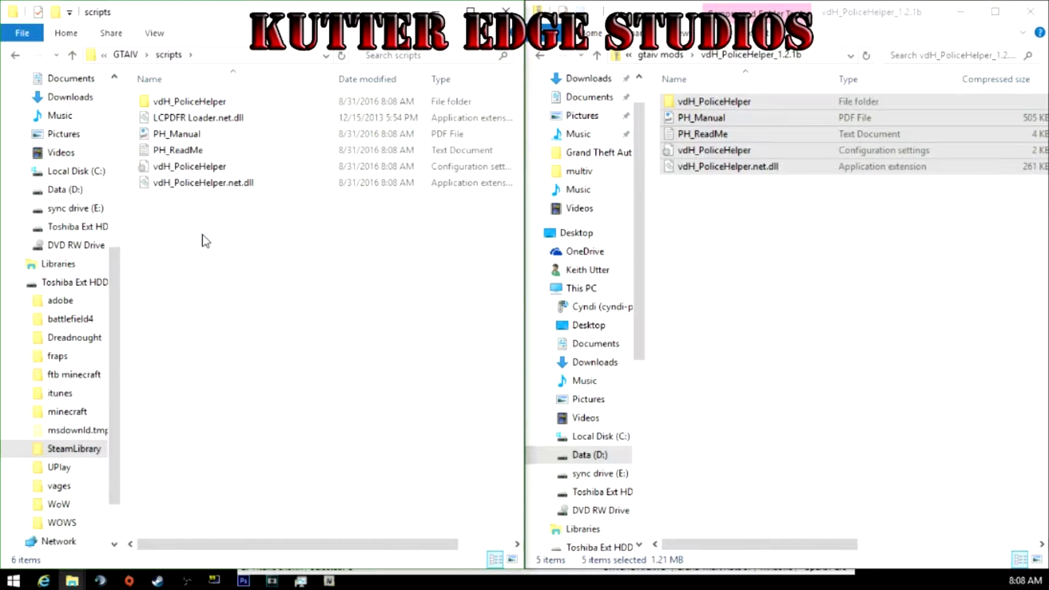
click(195, 150)
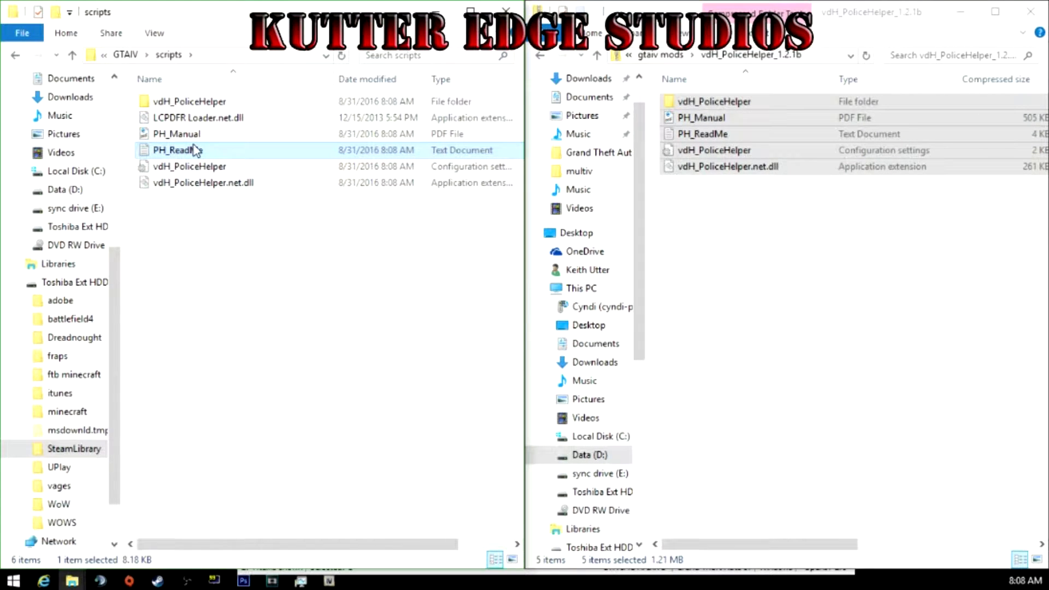
key(shift+Up)
key(Delete)
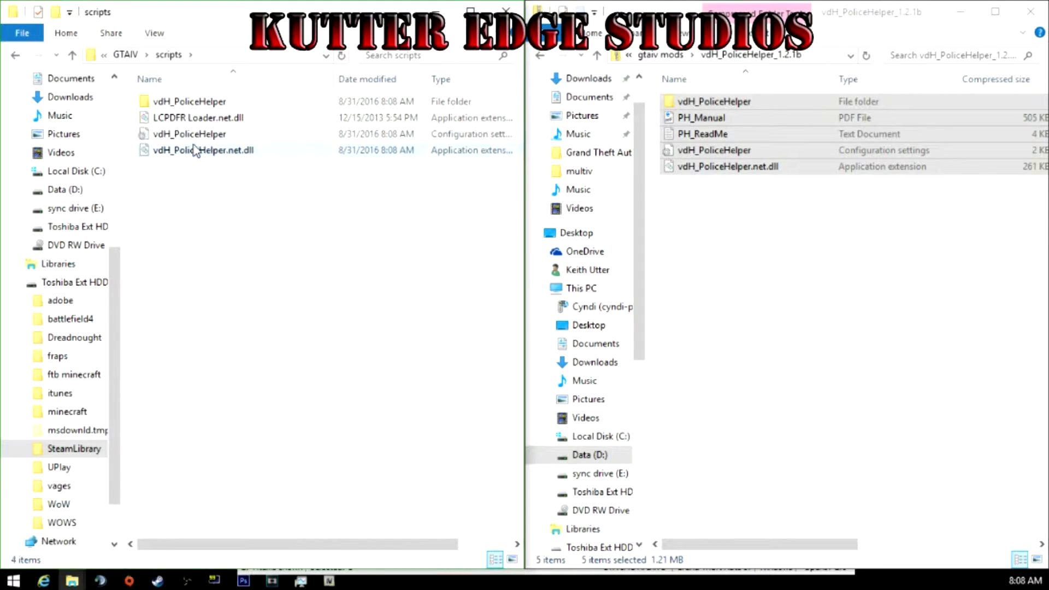
- Copy both vdH_MedicalExaminer files from the scripts folder of the vdH_MedicalExaminer_1.0.0 archive into GTAIV's scripts folder
click(799, 251)
key(BackSpace)
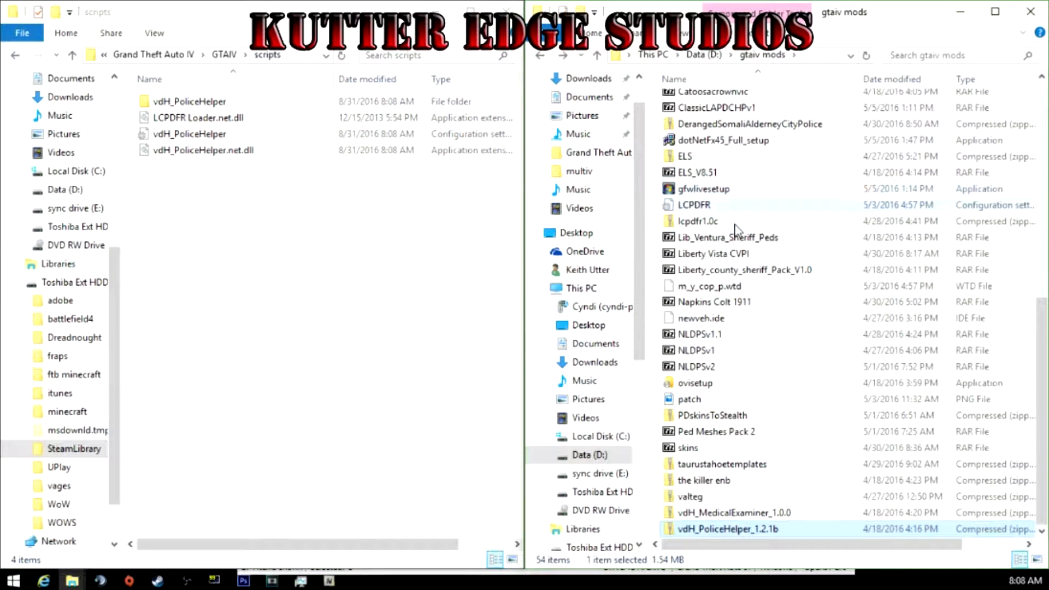
double_click(720, 514)
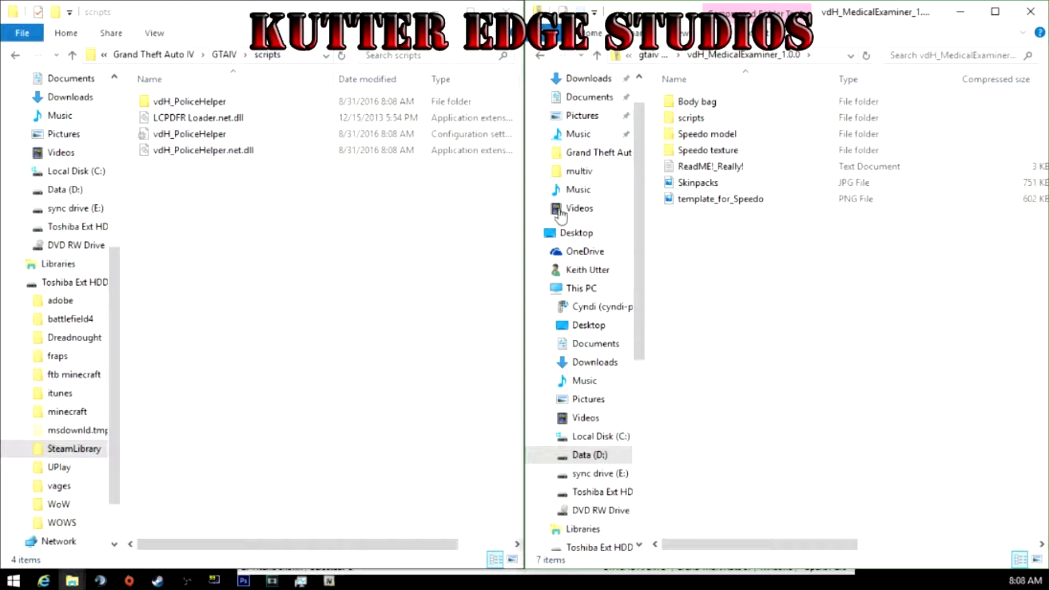
double_click(692, 118)
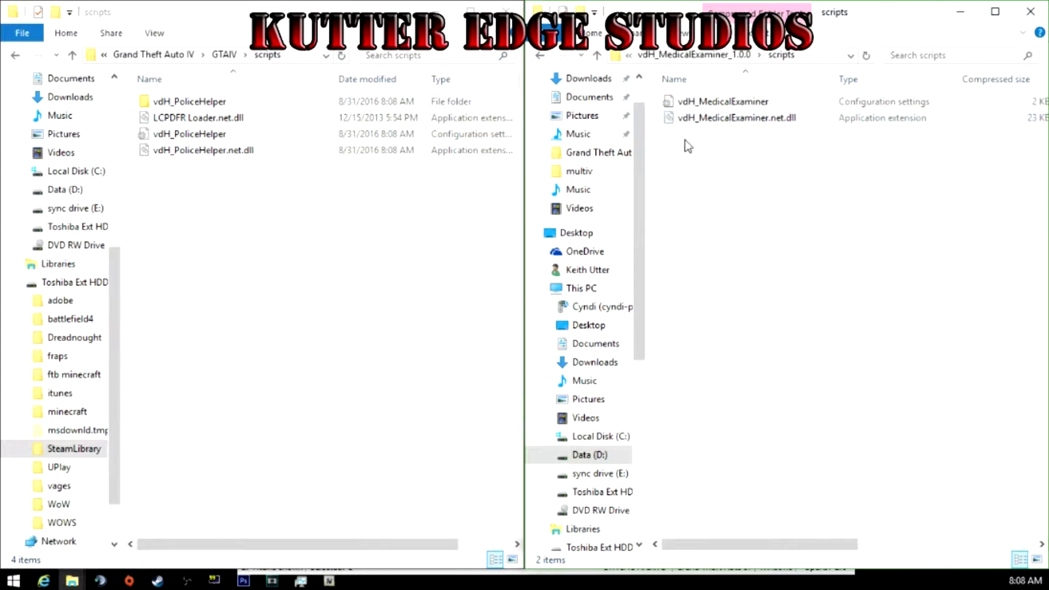
drag(686, 146, 318, 321)
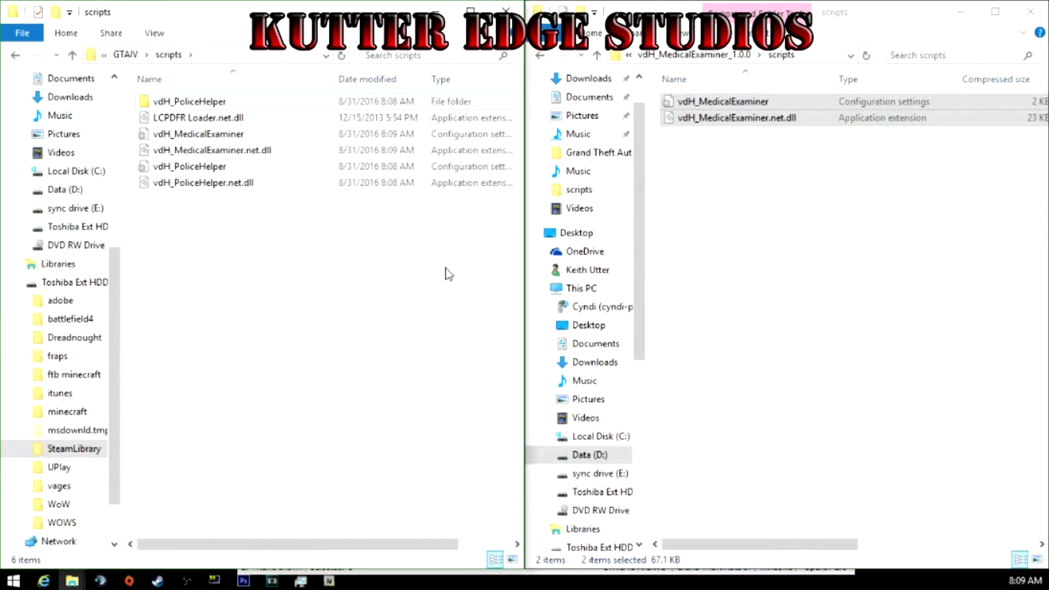
- Look through the Speedo model and Speedo texture folders, including Liberty City and New York, in the vdH_MedicalExaminer_1.0.0 archive
click(749, 213)
key(BackSpace)
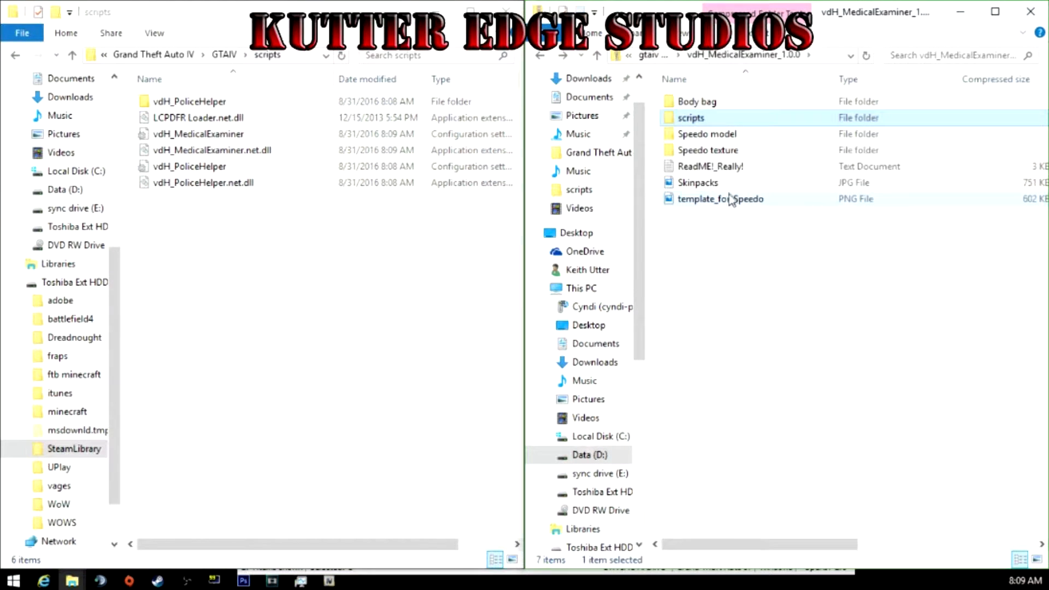
double_click(716, 136)
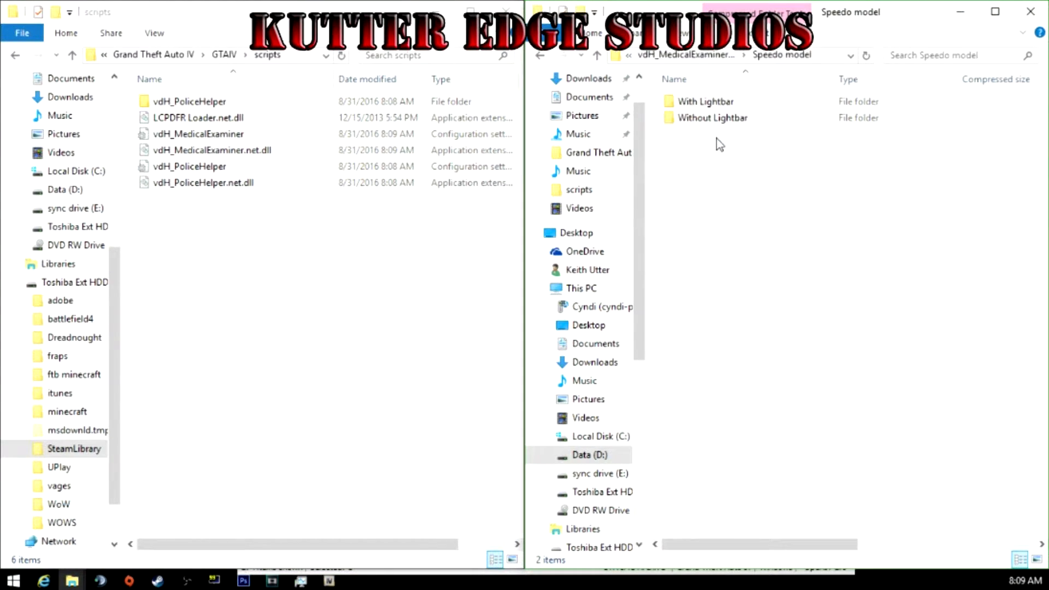
key(BackSpace)
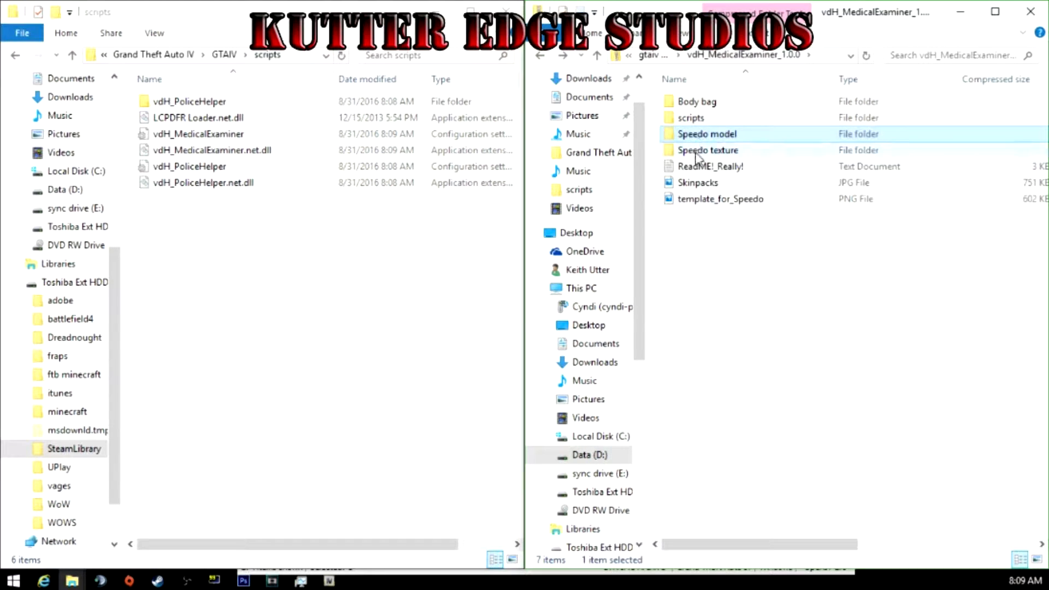
double_click(698, 155)
key(BackSpace)
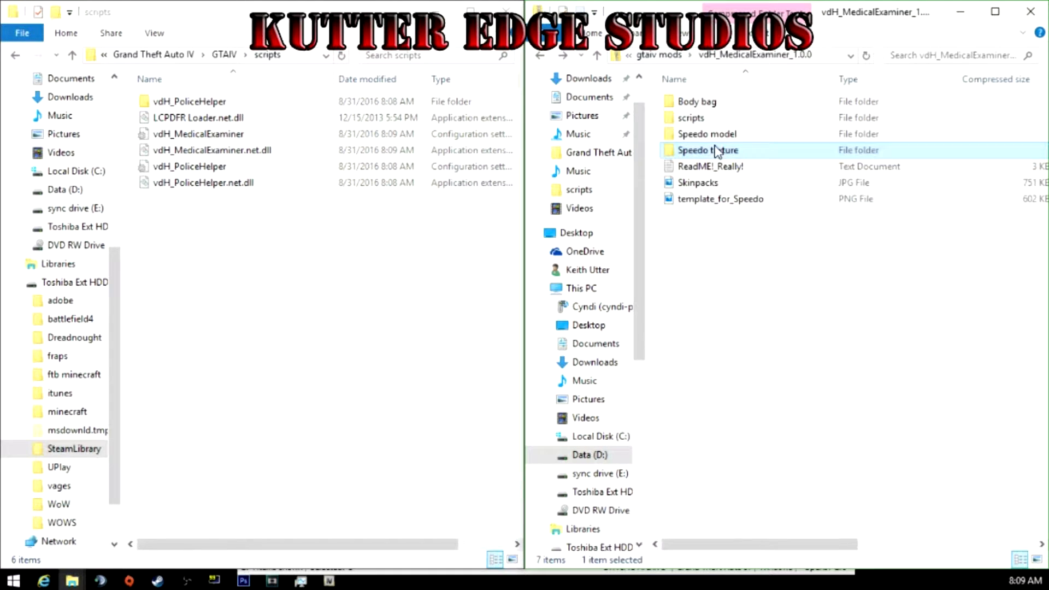
double_click(708, 151)
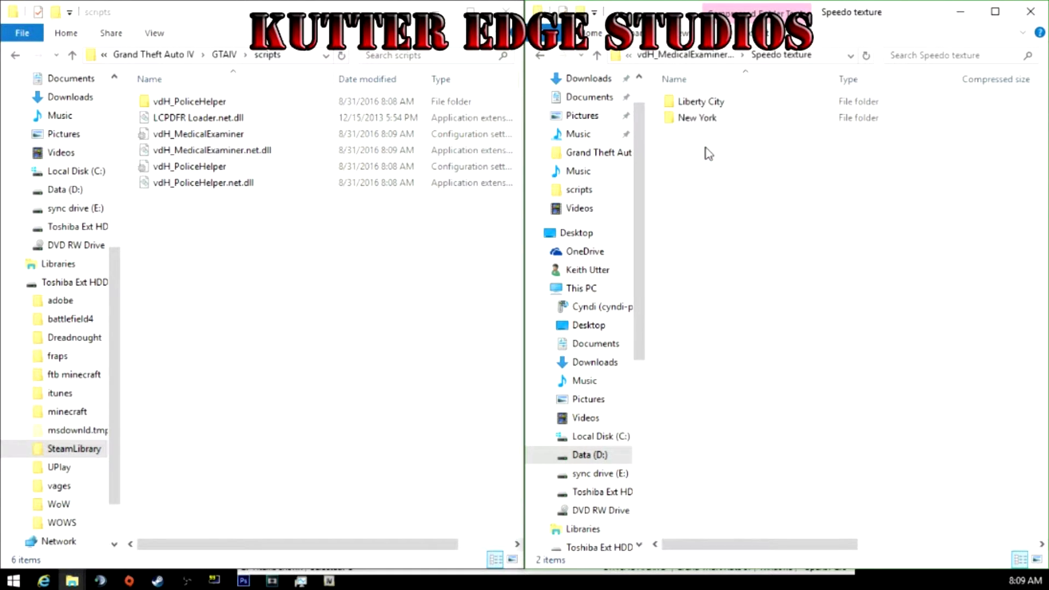
double_click(702, 104)
key(BackSpace)
double_click(715, 120)
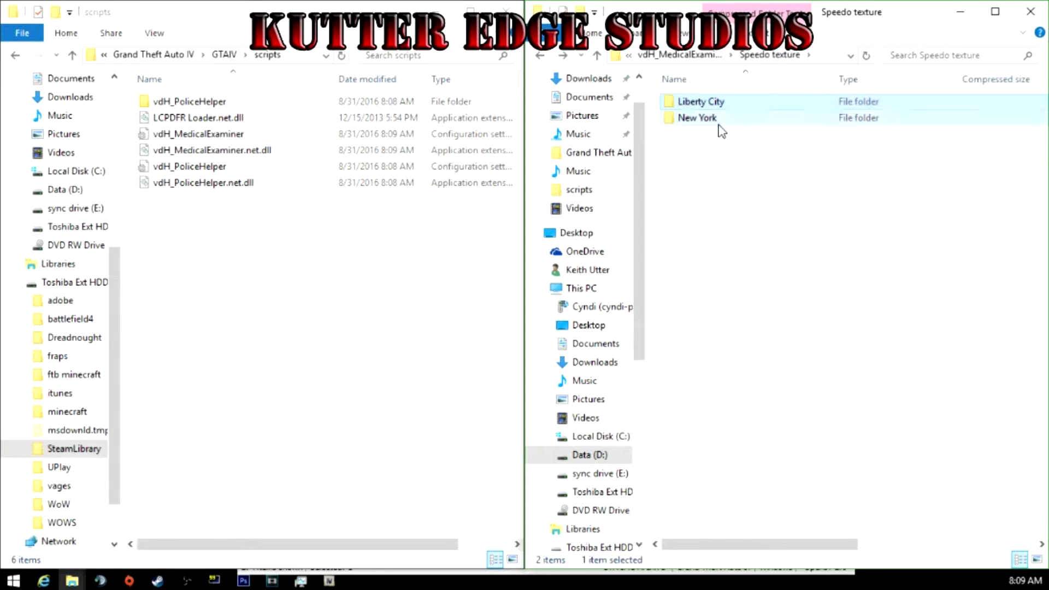
key(BackSpace)
key(BackSpace)
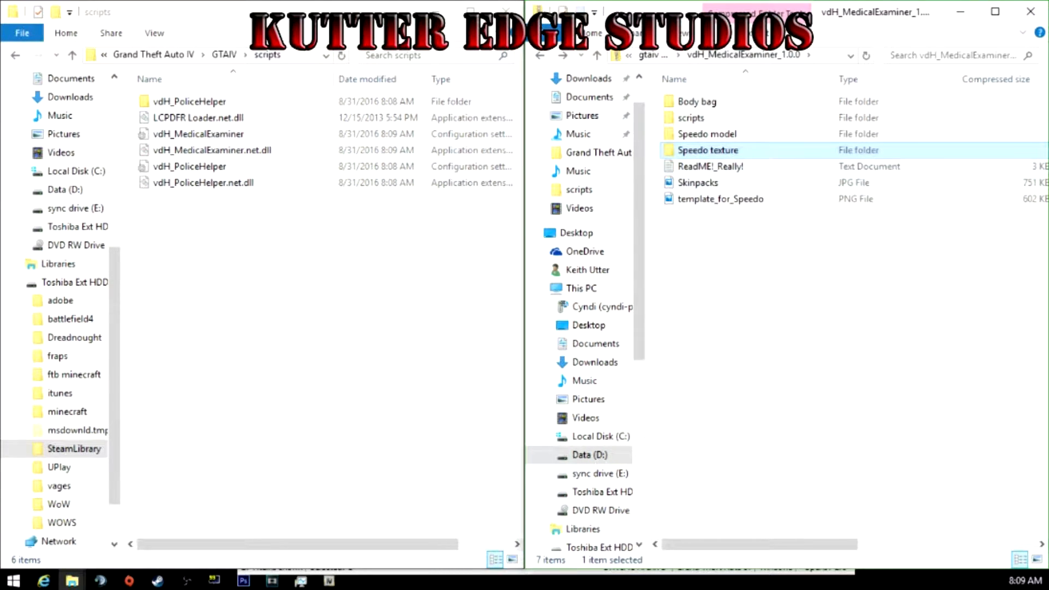
- Switch to OpenIV, place its window beside the vdH_MedicalExaminer_1.0.0 folder, and browse the vehicles archive's file list
click(328, 581)
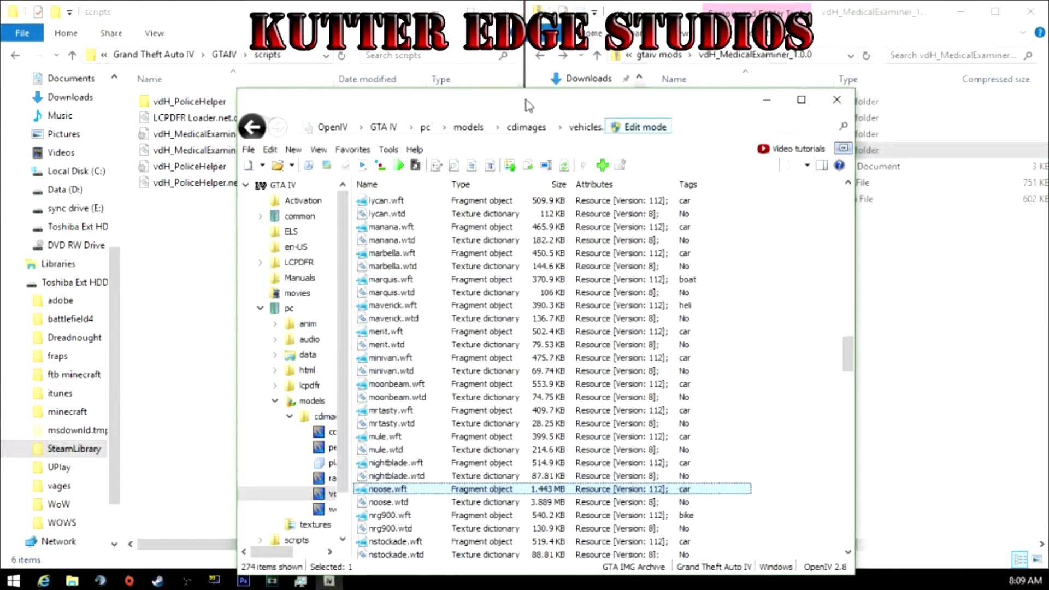
drag(527, 103, 267, 40)
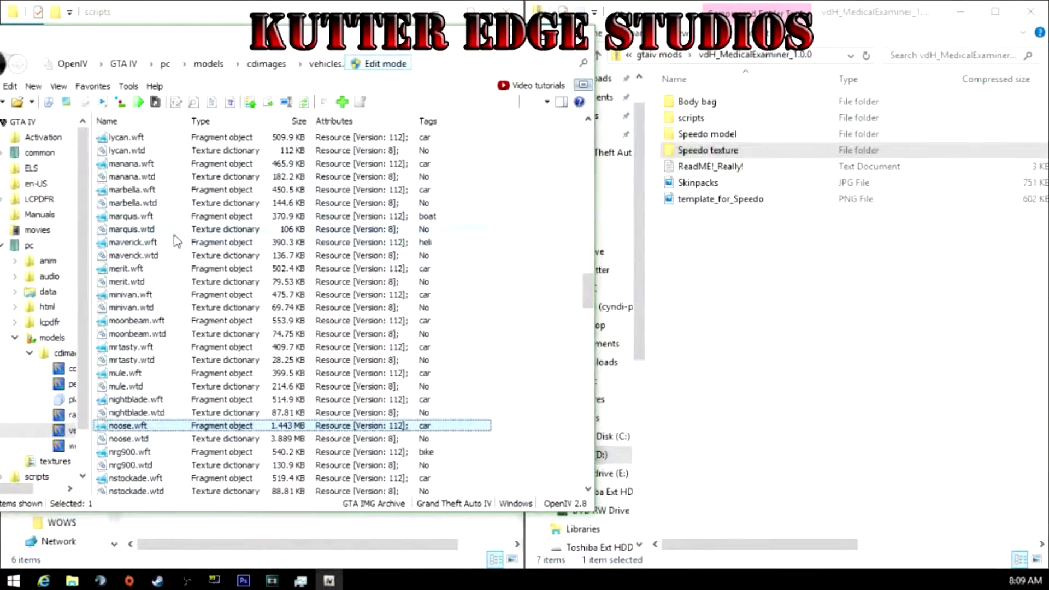
scroll(201, 377, up, 5)
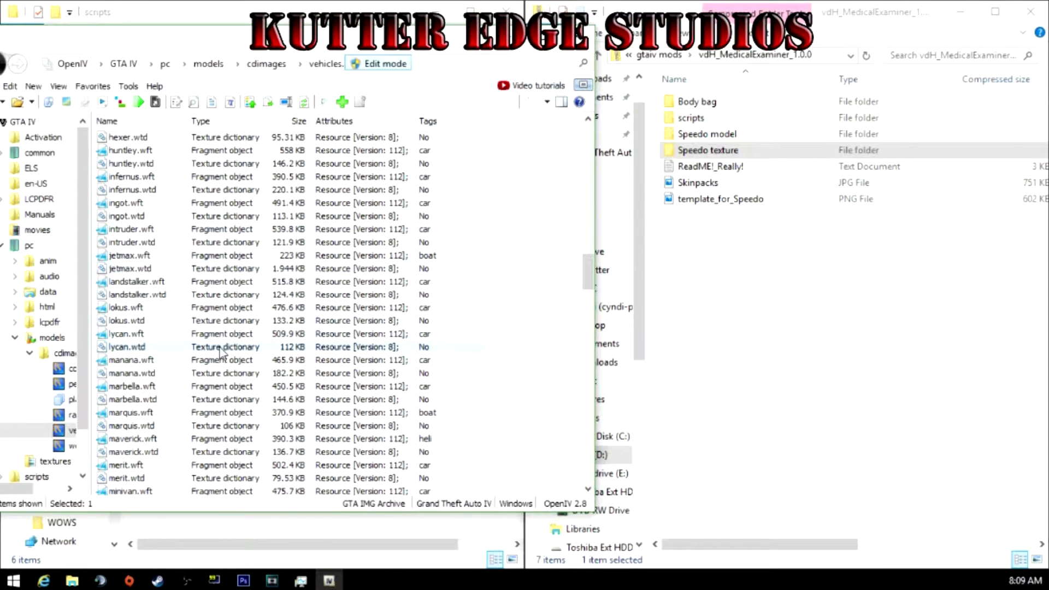
scroll(279, 331, down, 3)
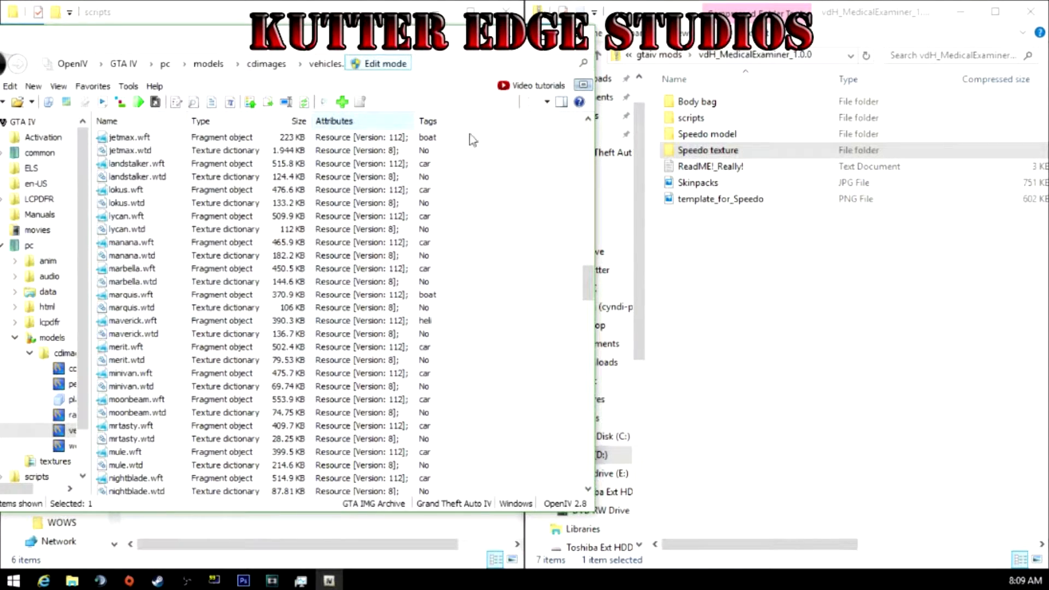
scroll(481, 228, down, 13)
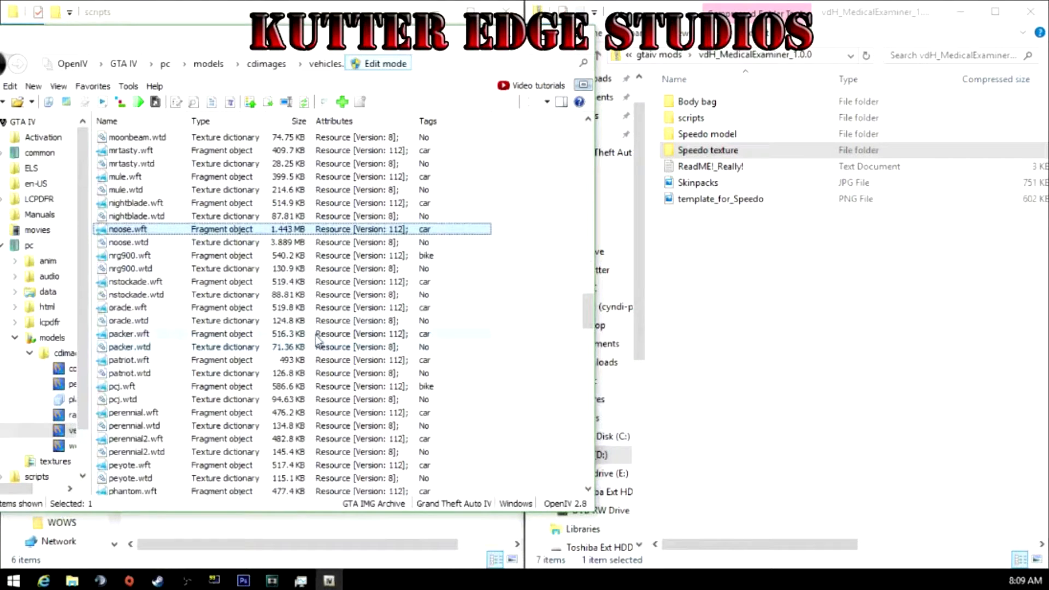
- Try to copy speedo.wft from the Speedo model's Without Lightbar folder into OpenIV's vehicles archive
double_click(726, 137)
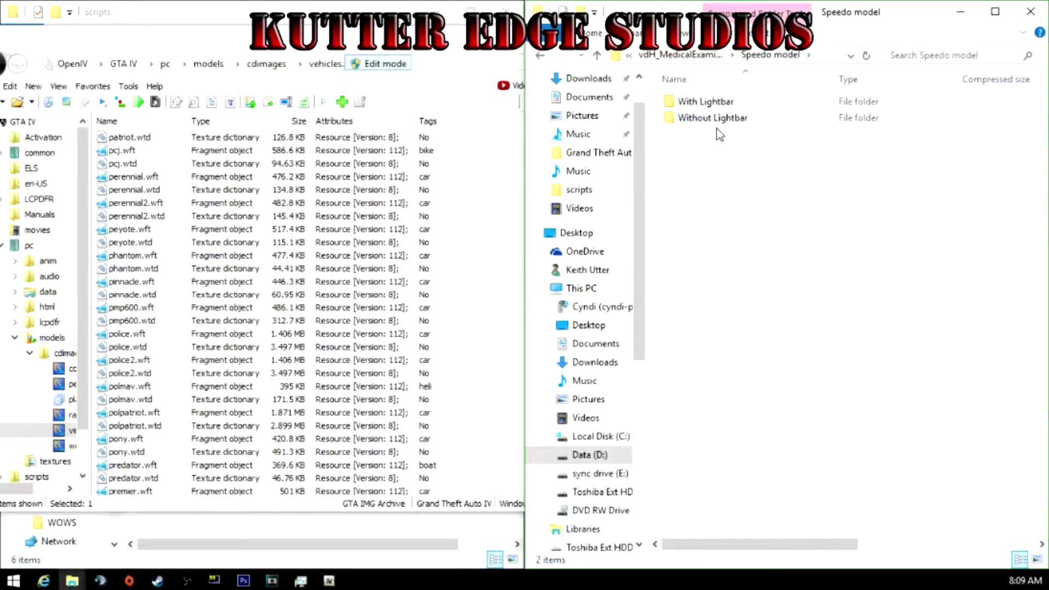
double_click(717, 104)
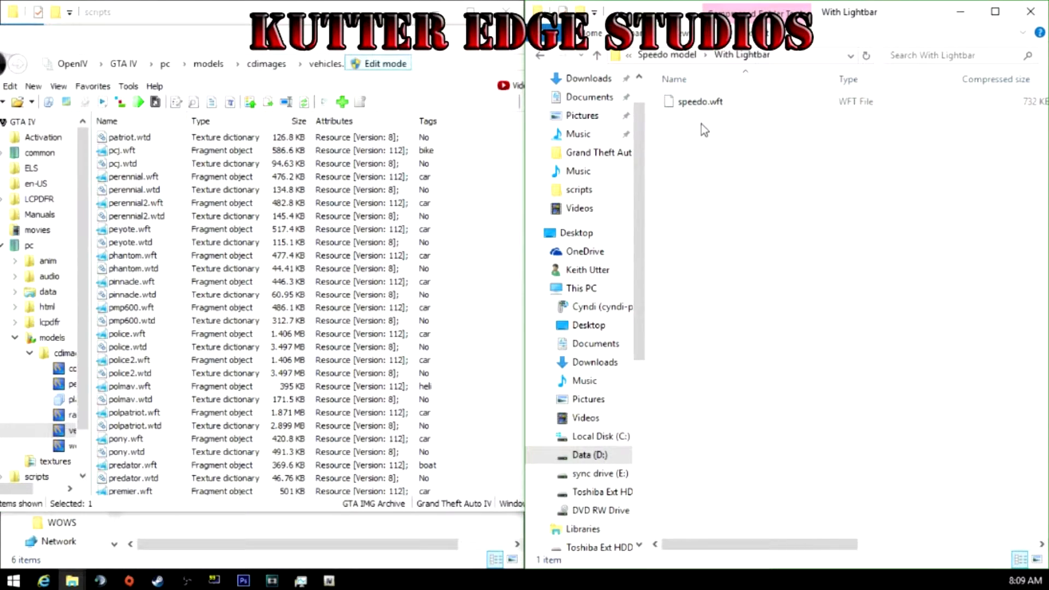
click(540, 56)
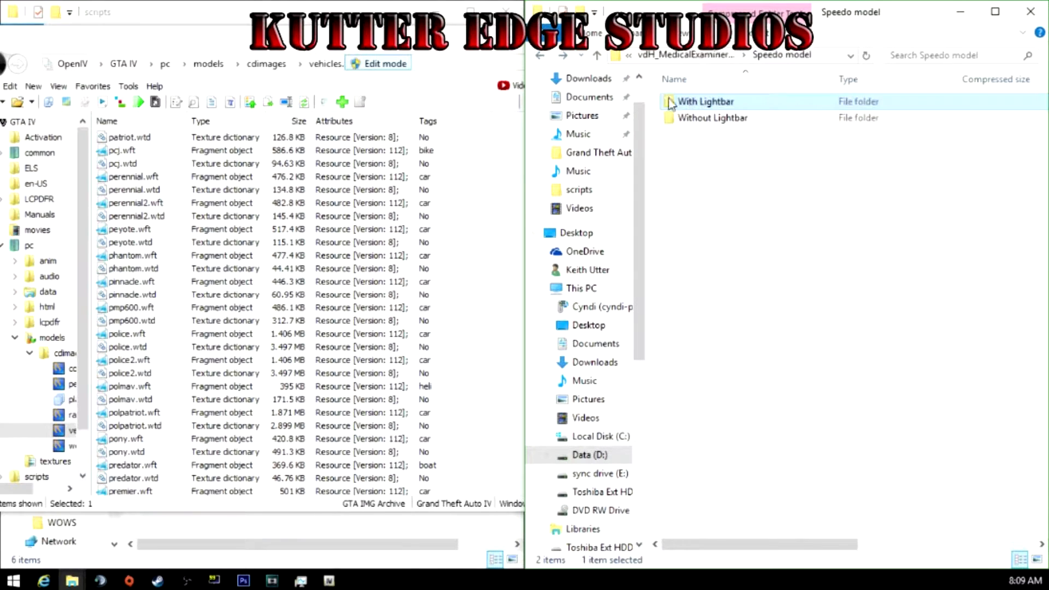
double_click(704, 120)
drag(694, 103, 385, 290)
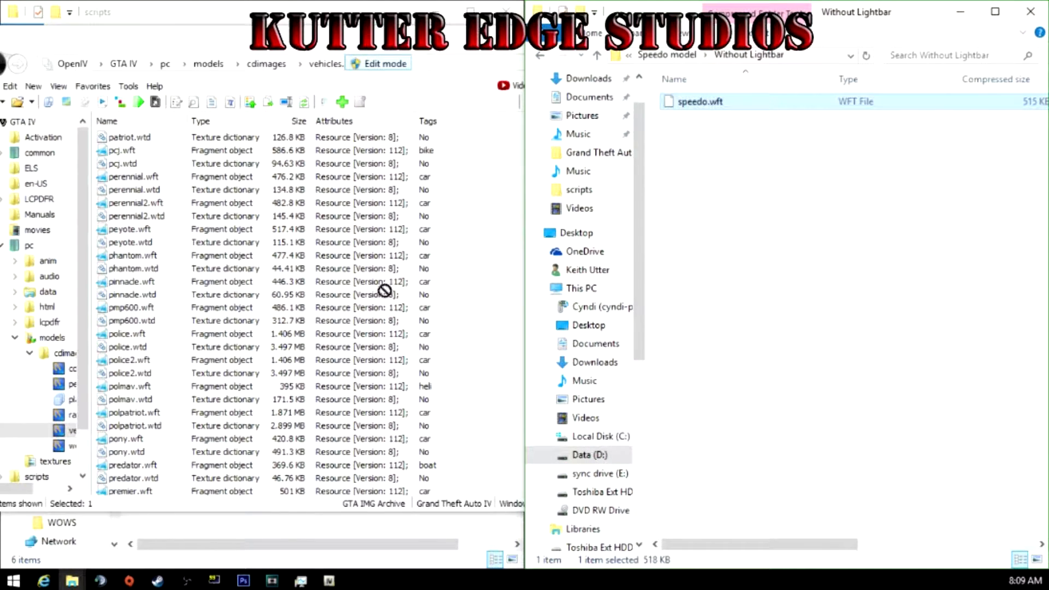
drag(261, 383, 260, 385)
click(783, 197)
- Try to copy speedo.wtd from the Liberty City texture's Without Lightbar folder into OpenIV's vehicles archive
key(alt+Left)
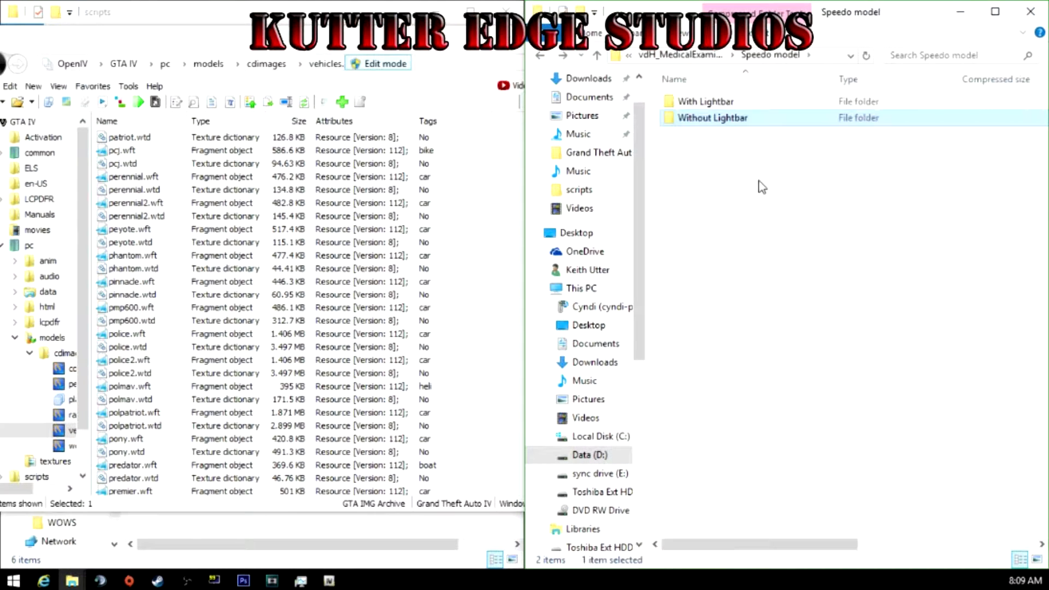
key(alt+Left)
double_click(707, 151)
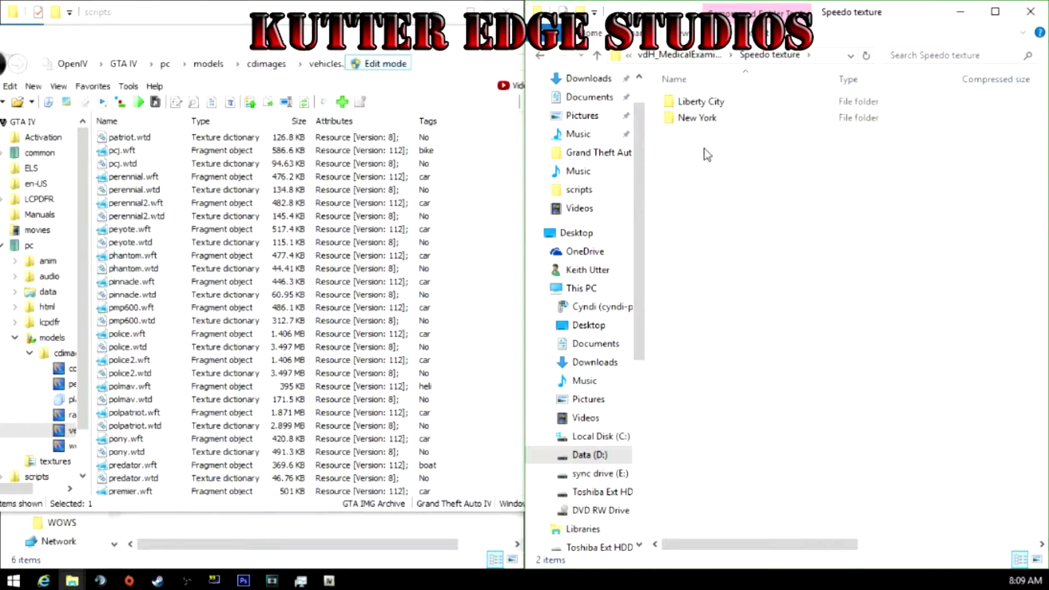
double_click(705, 102)
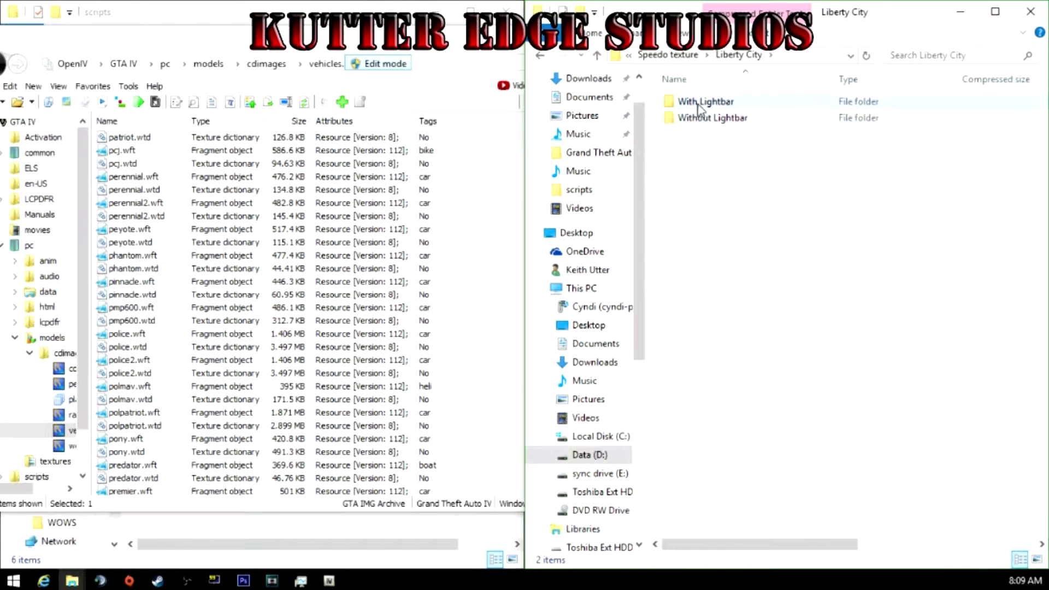
double_click(708, 119)
drag(705, 103, 360, 294)
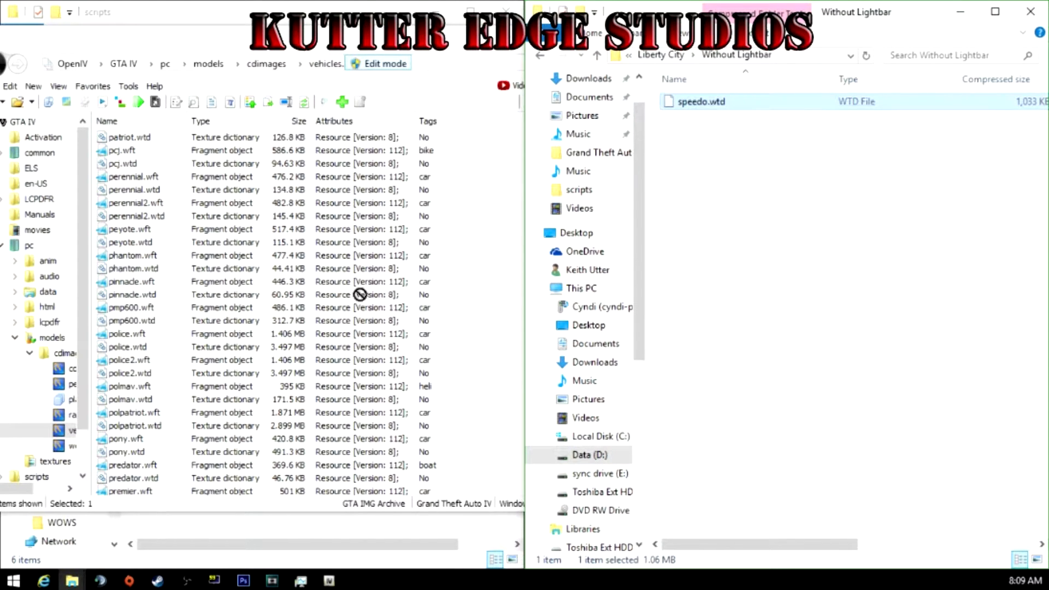
drag(226, 379, 231, 386)
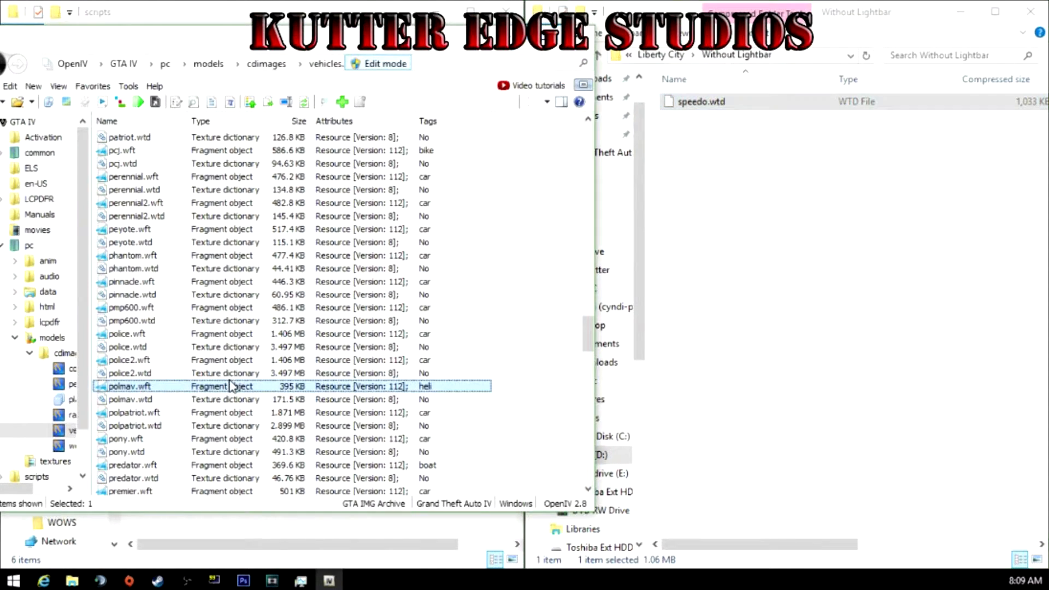
- Find the speedo files in the vehicles archive, preview the existing speedo.wft model, and close the preview
key(s)
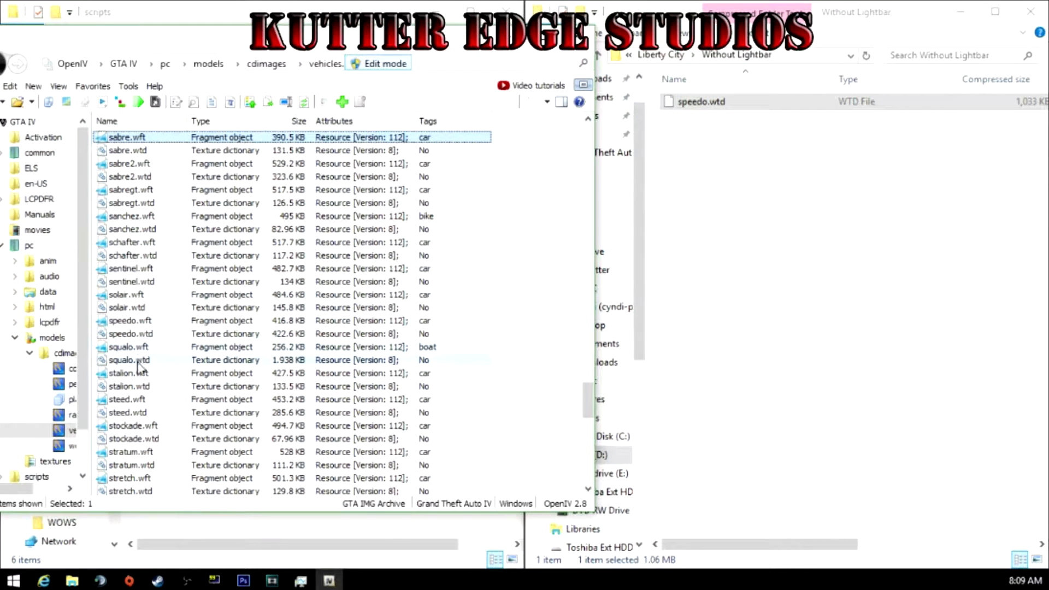
click(137, 335)
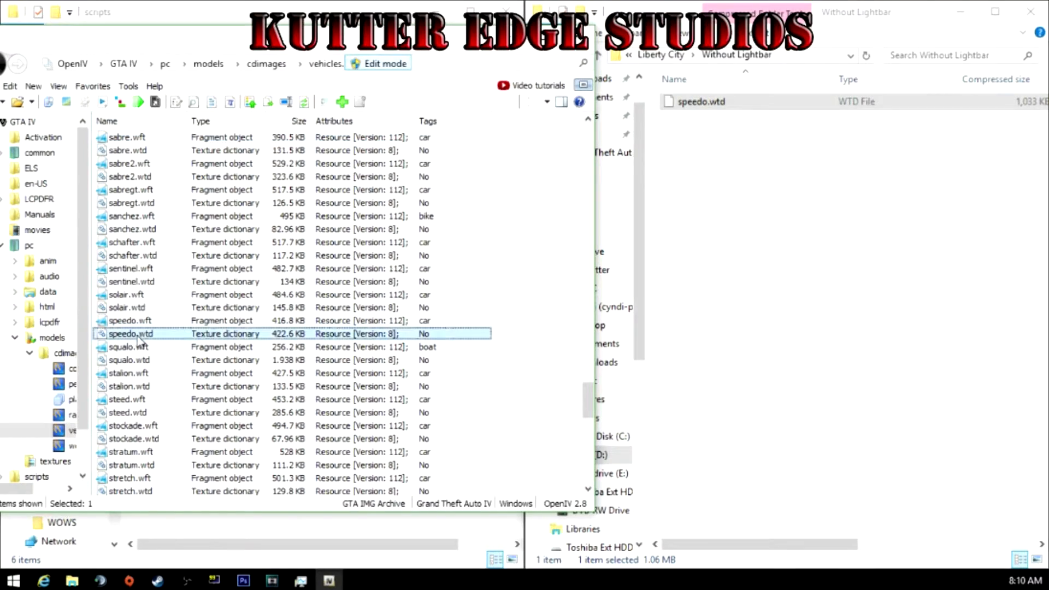
click(141, 322)
double_click(217, 317)
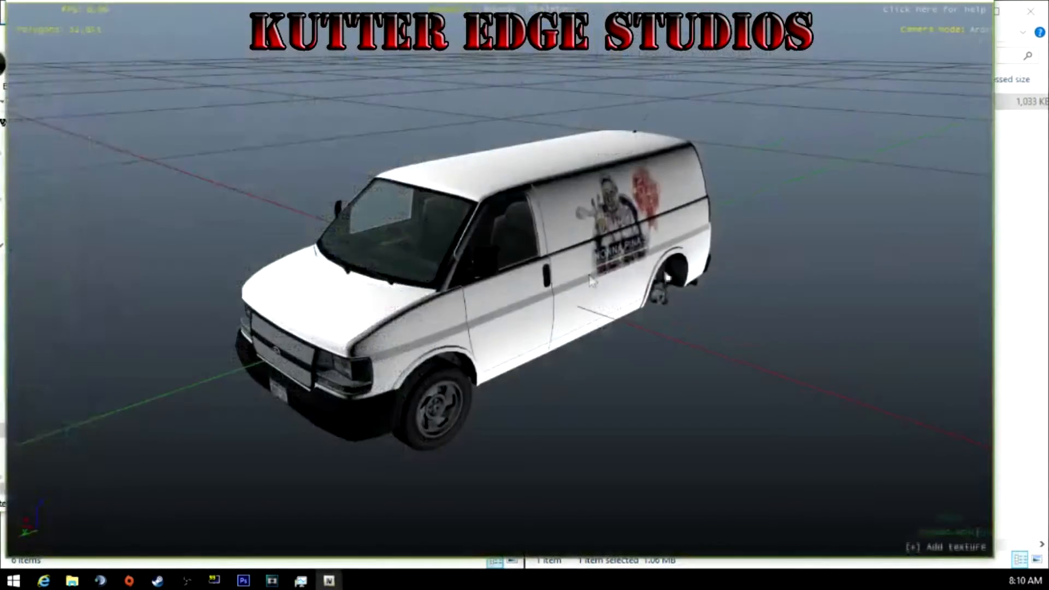
click(985, 6)
click(797, 157)
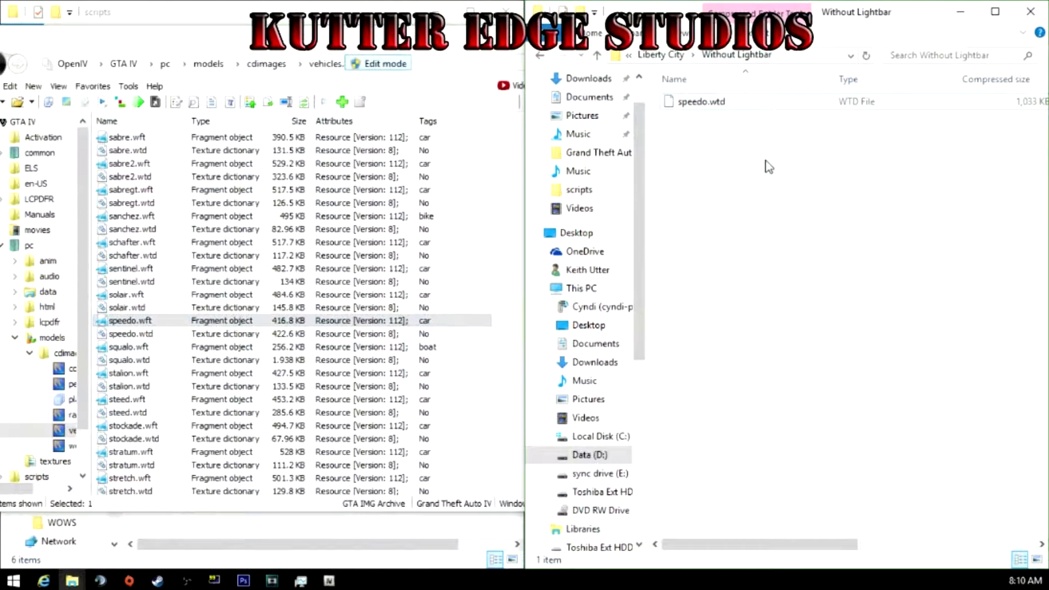
- Start adding files to the vehicles archive and browse to the gtaiv mods folder on Data (D:)
click(344, 108)
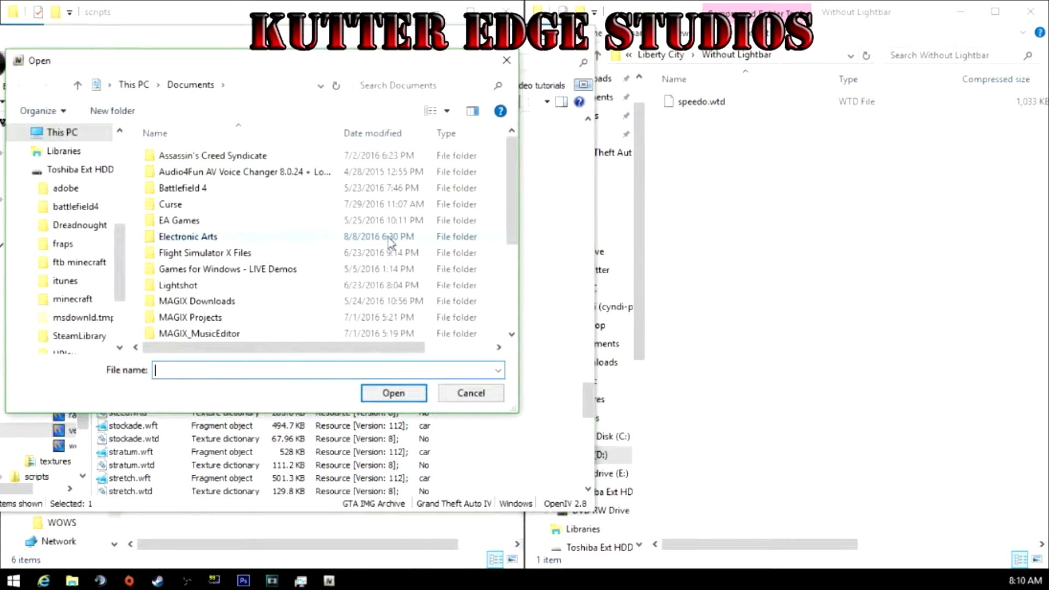
scroll(111, 232, down, 2)
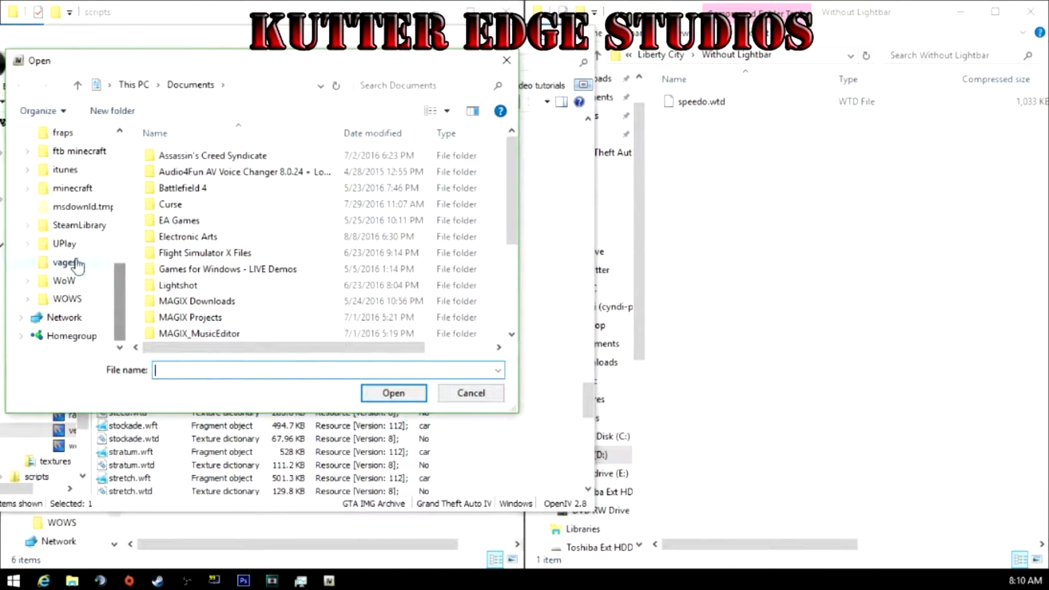
scroll(125, 276, up, 3)
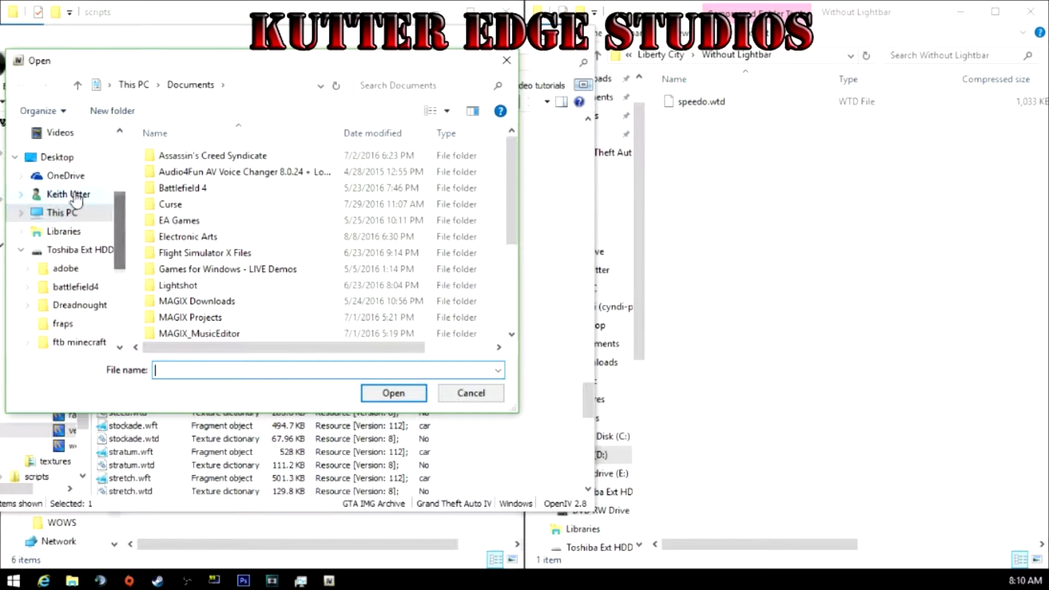
click(62, 212)
scroll(249, 288, down, 5)
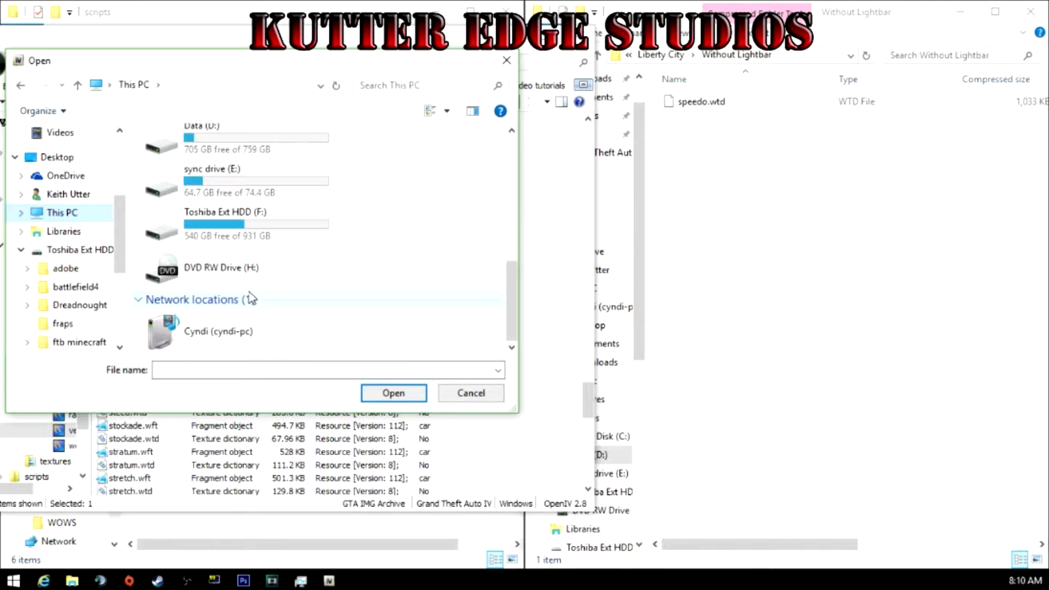
double_click(244, 154)
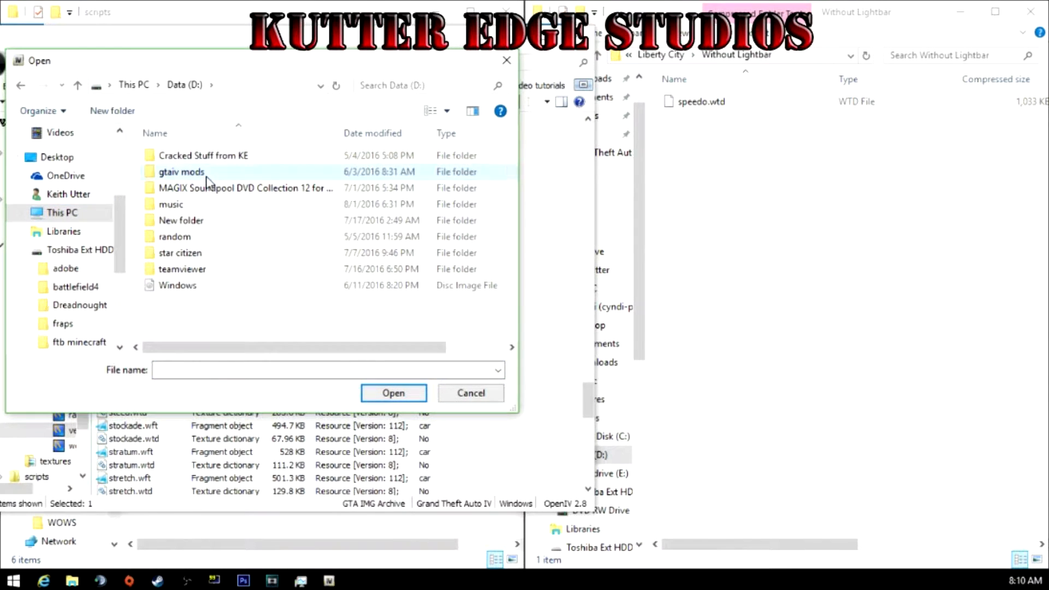
double_click(186, 171)
scroll(218, 273, down, 10)
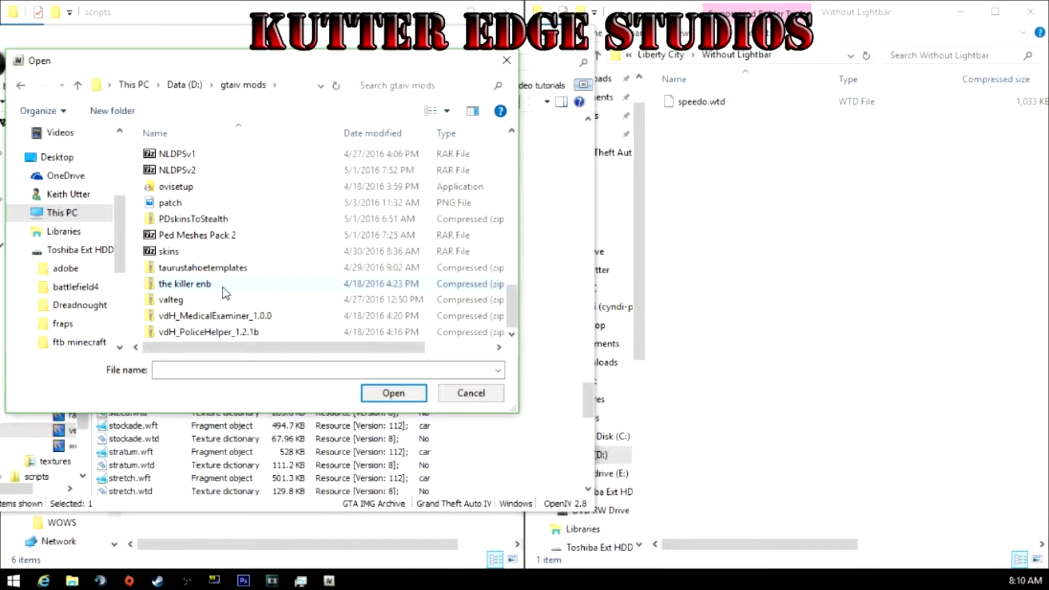
- Add speedo.wft from the extracted vdH_MedicalExaminer_1.0.0 folder's Speedo model, Without Lightbar subfolder, to the vehicles archive
click(242, 333)
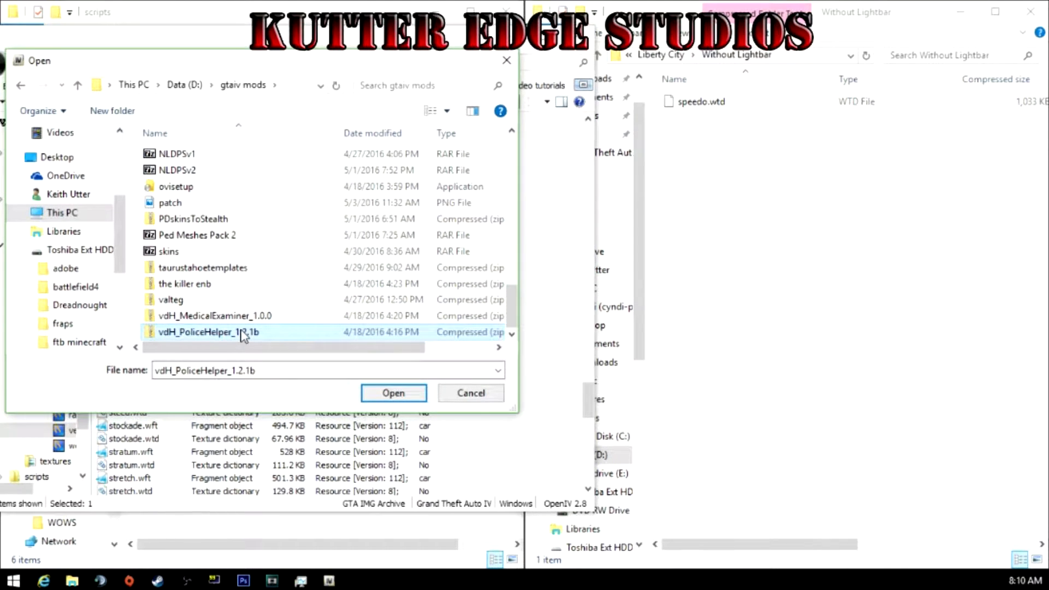
scroll(216, 328, up, 10)
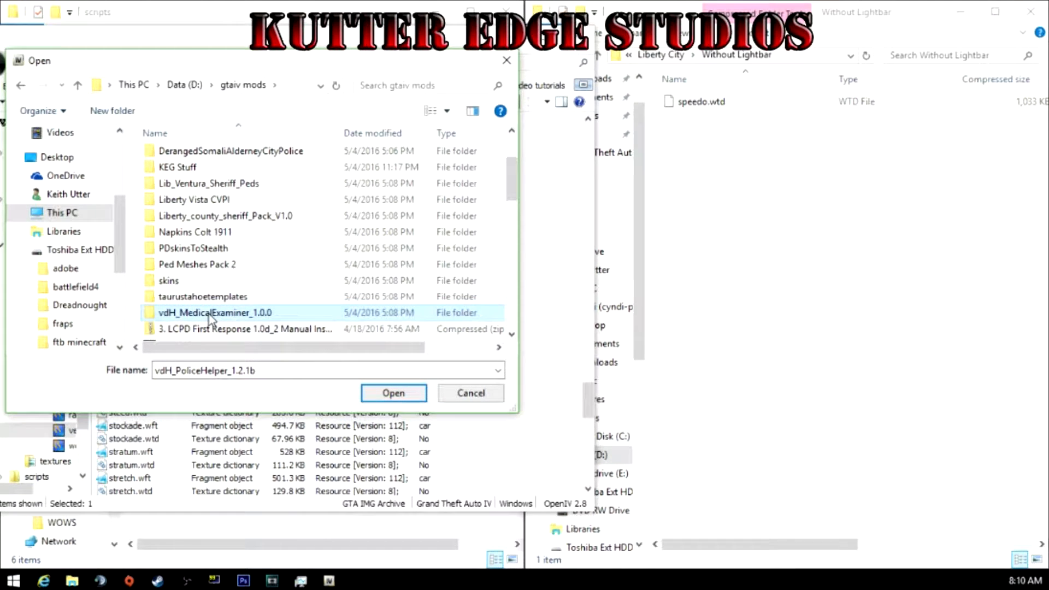
double_click(211, 320)
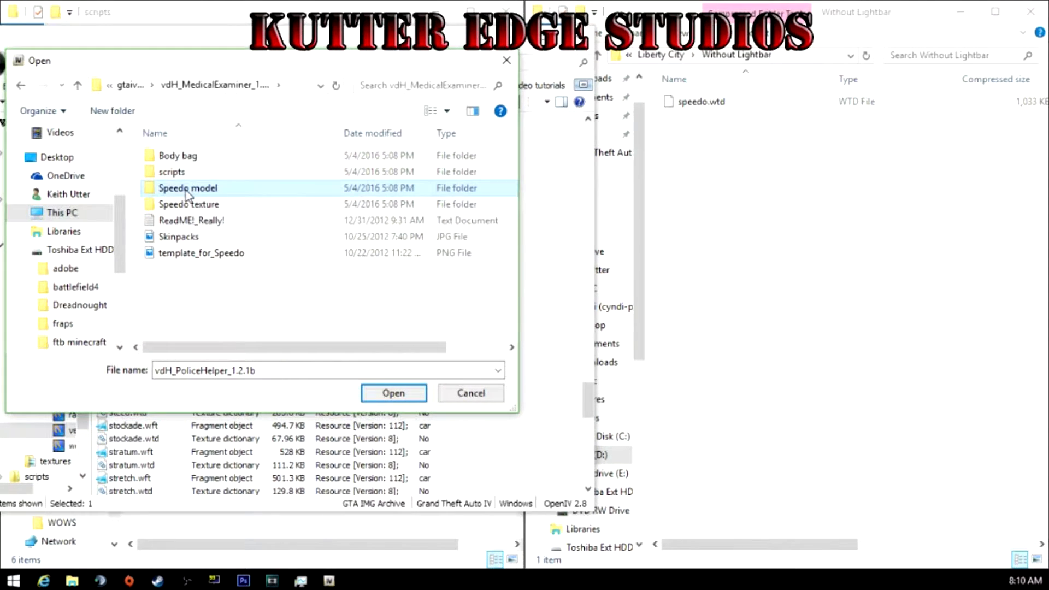
double_click(191, 188)
double_click(193, 172)
double_click(194, 160)
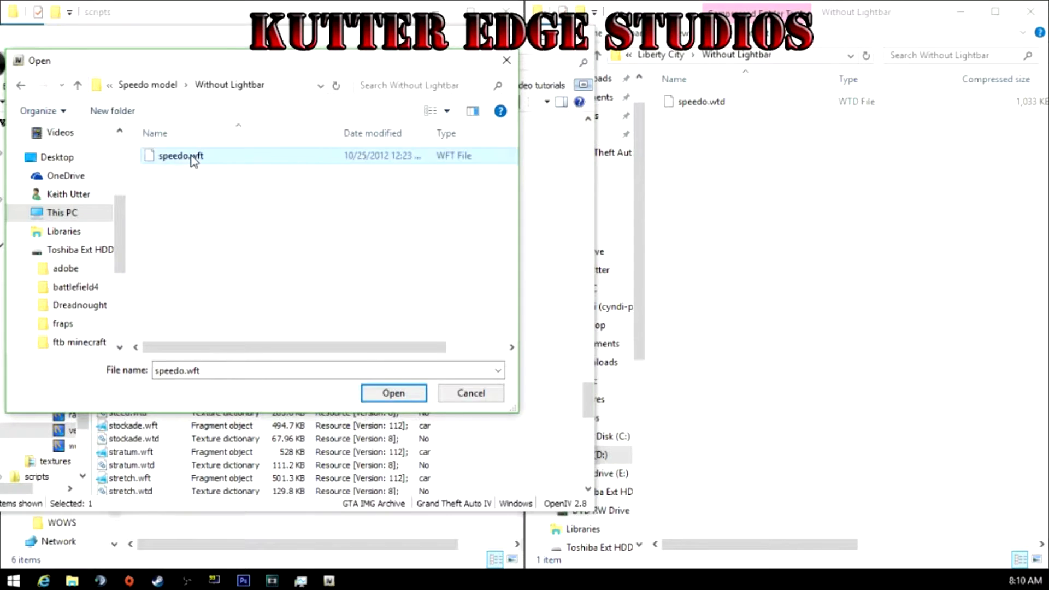
- Add speedo.wtd from the Speedo texture folder's Liberty City, Without Lightbar subfolder to the vehicles archive
click(343, 103)
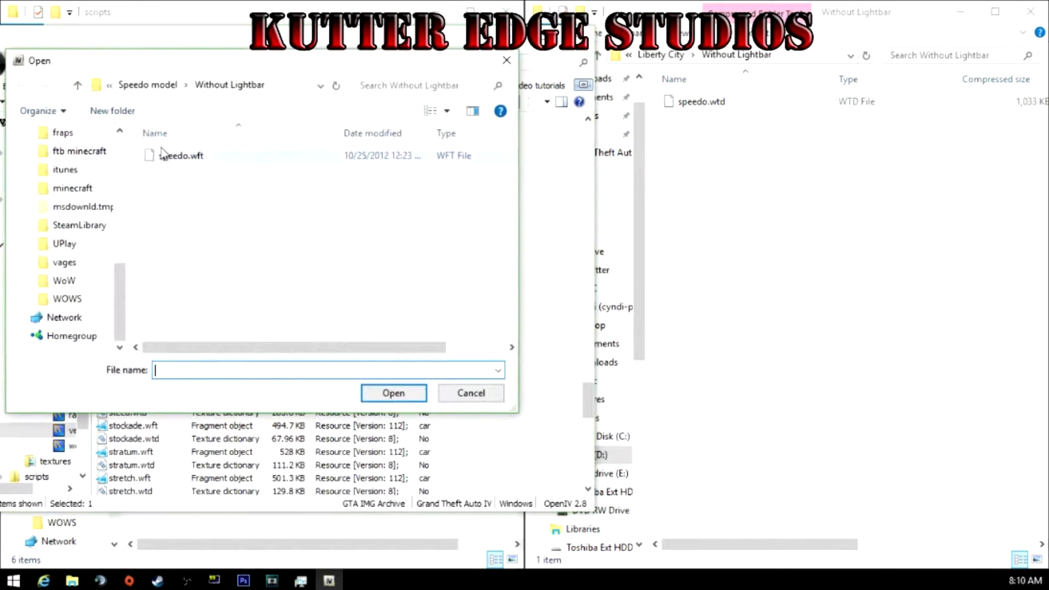
click(131, 87)
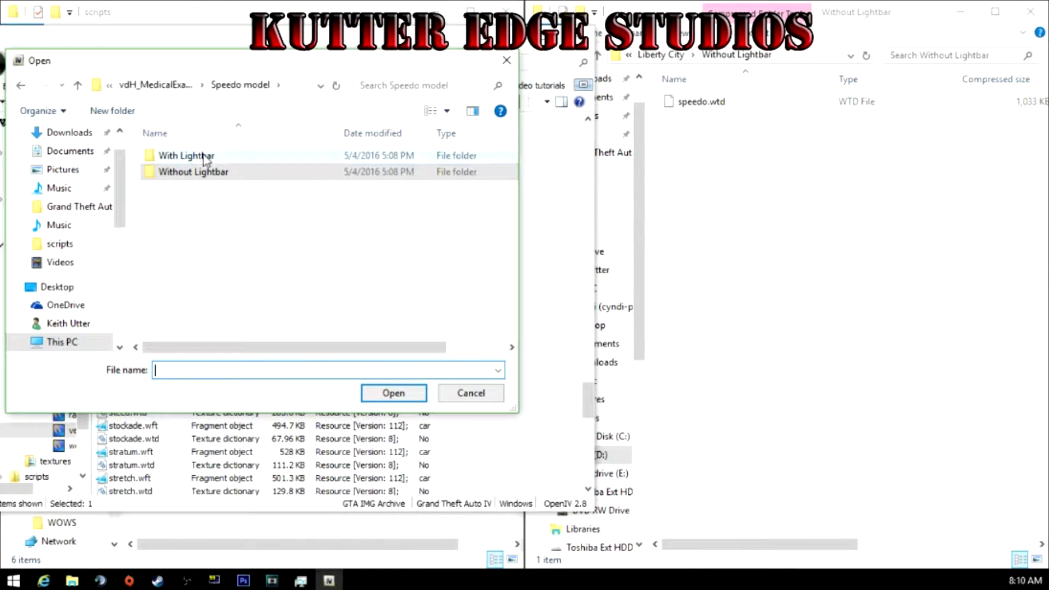
click(182, 85)
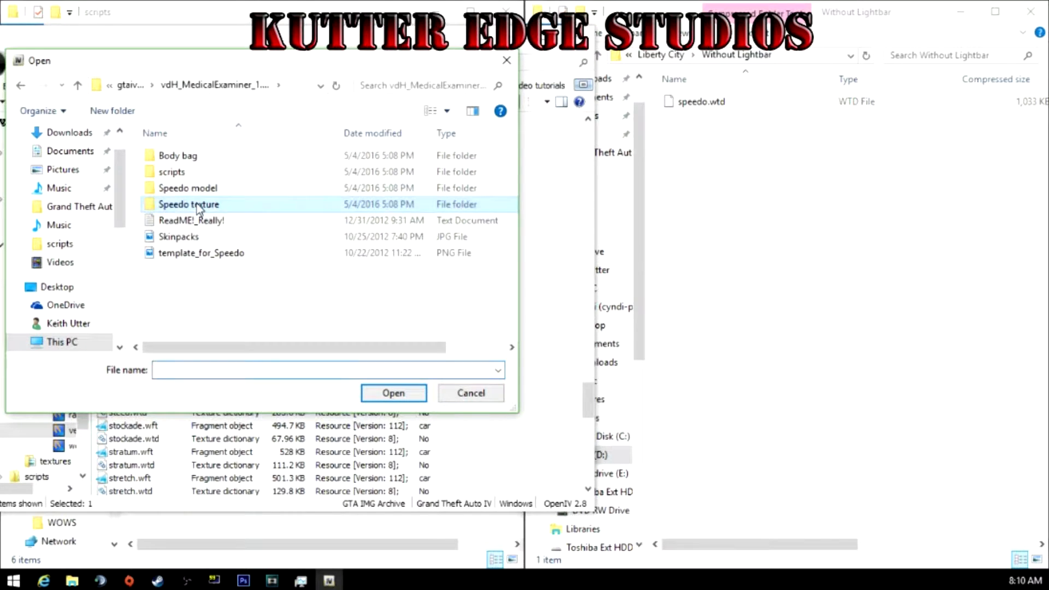
double_click(188, 204)
double_click(198, 156)
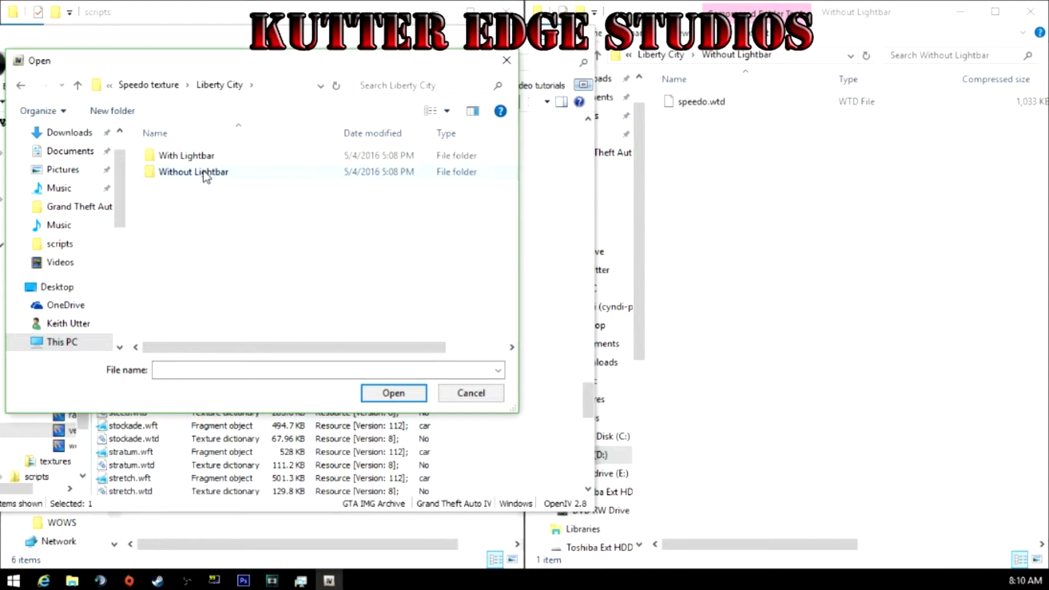
double_click(204, 171)
double_click(198, 158)
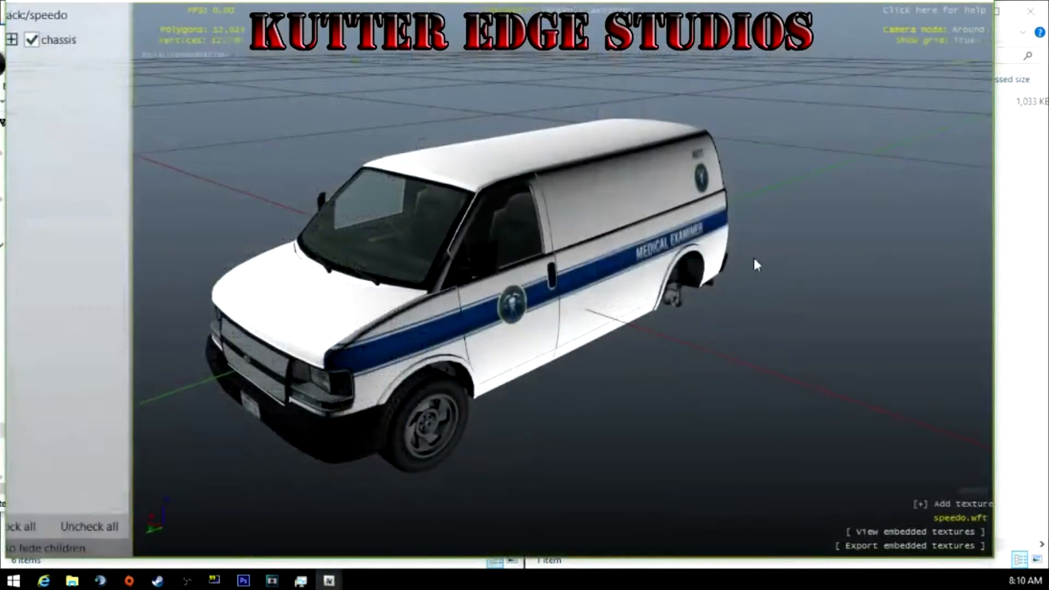
- Preview the speedo.wft model in the vehicles archive, examine the medical examiner livery on the van's side and rear, and close the preview
drag(753, 255, 524, 243)
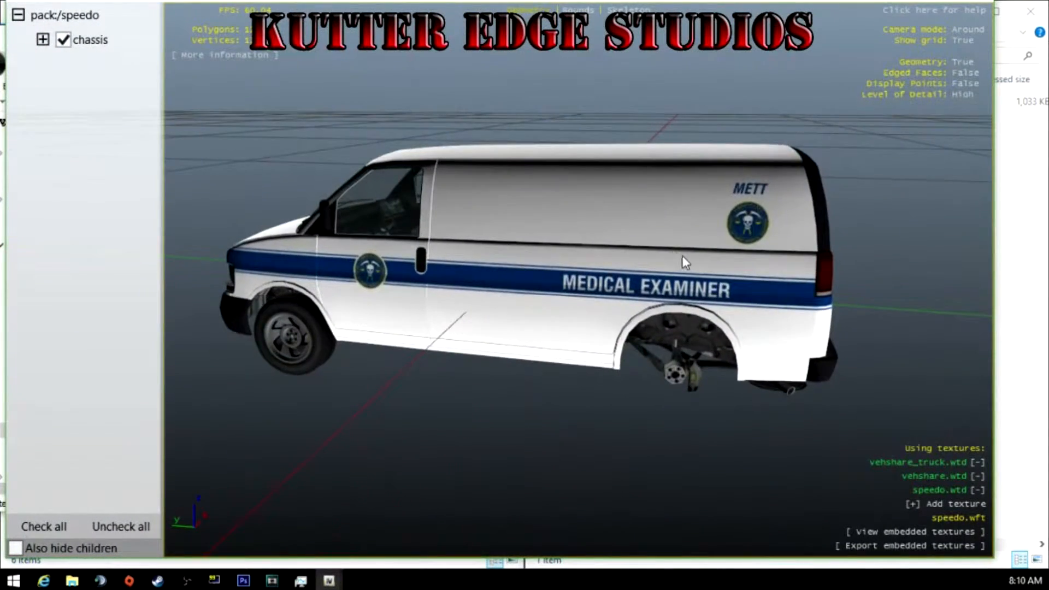
scroll(684, 256, up, 3)
drag(428, 266, 616, 264)
scroll(441, 265, up, 3)
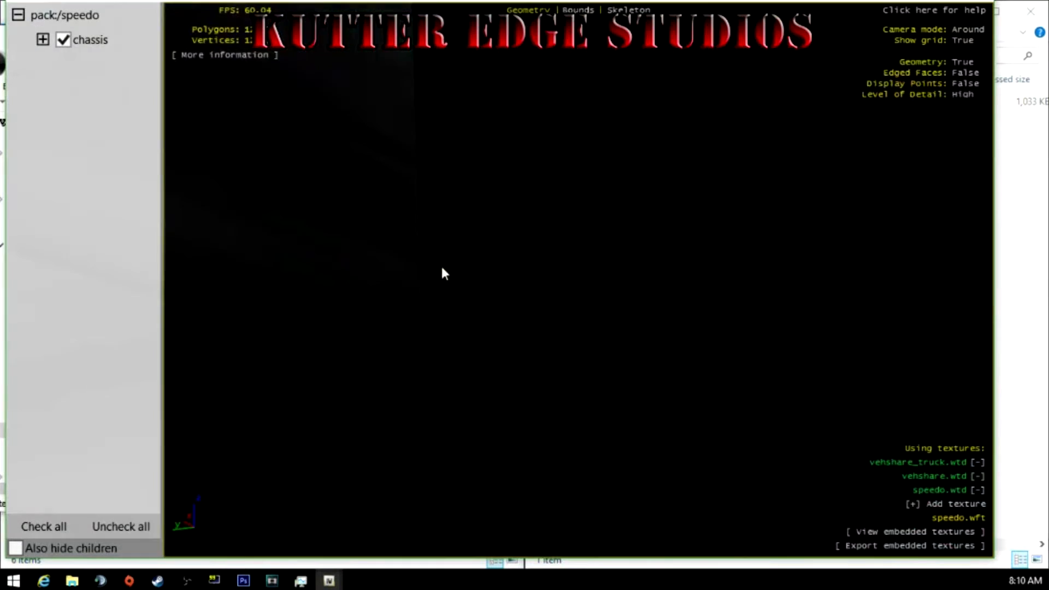
scroll(440, 266, down, 1)
mouse_move(405, 262)
mouse_down()
mouse_move(414, 260)
mouse_move(398, 266)
mouse_up()
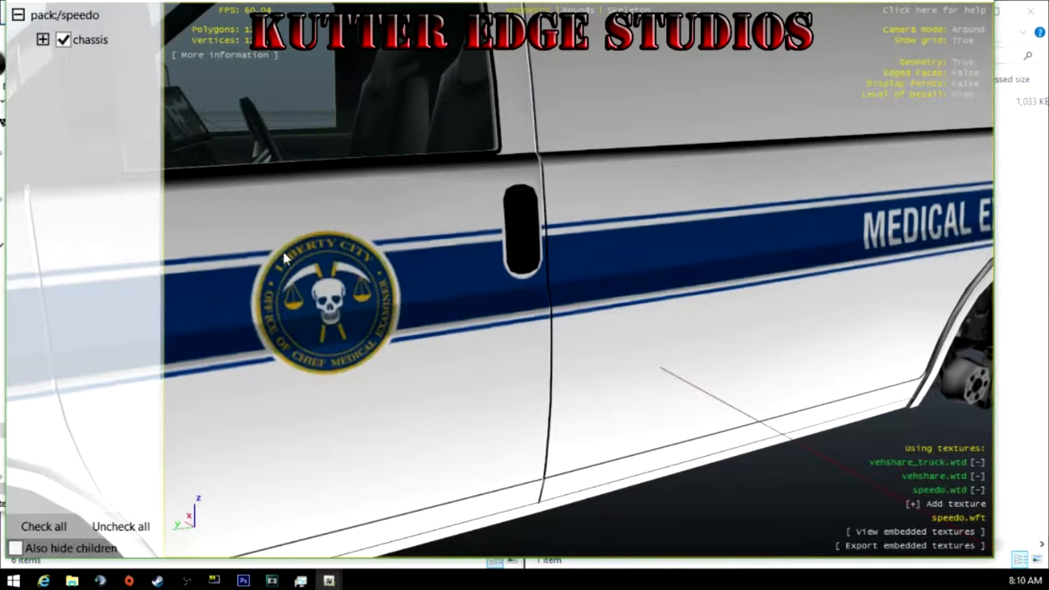
drag(610, 252, 428, 267)
scroll(428, 267, down, 5)
drag(721, 236, 188, 292)
drag(674, 255, 791, 149)
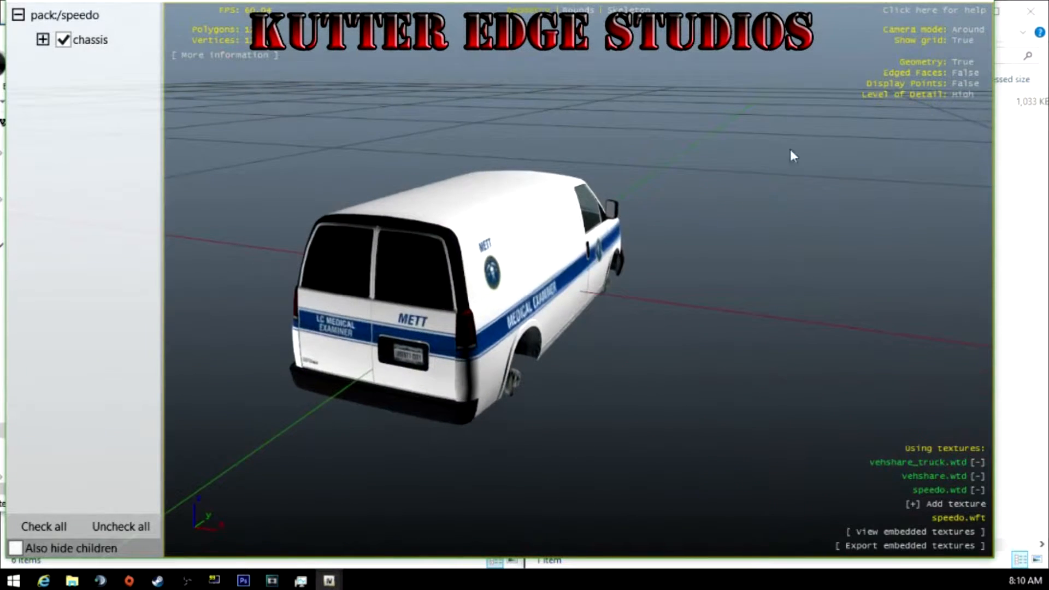
drag(535, 206, 652, 210)
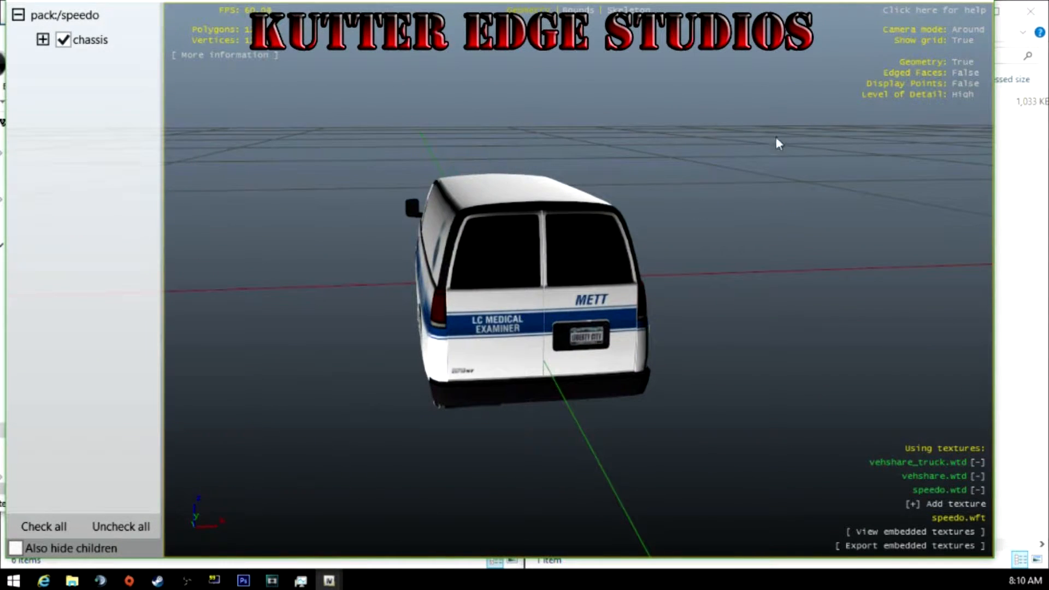
click(984, 7)
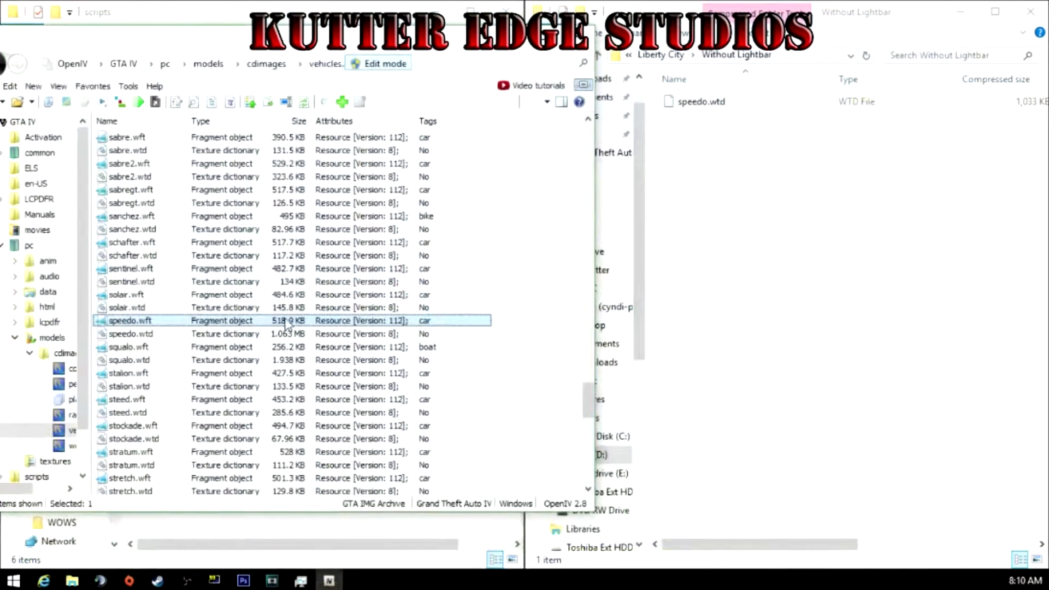
- Go back up to the vdH_MedicalExaminer_1.0.0 folder in the mod file window and look inside its Body bag folder
click(728, 212)
key(alt+Up)
key(alt+Up)
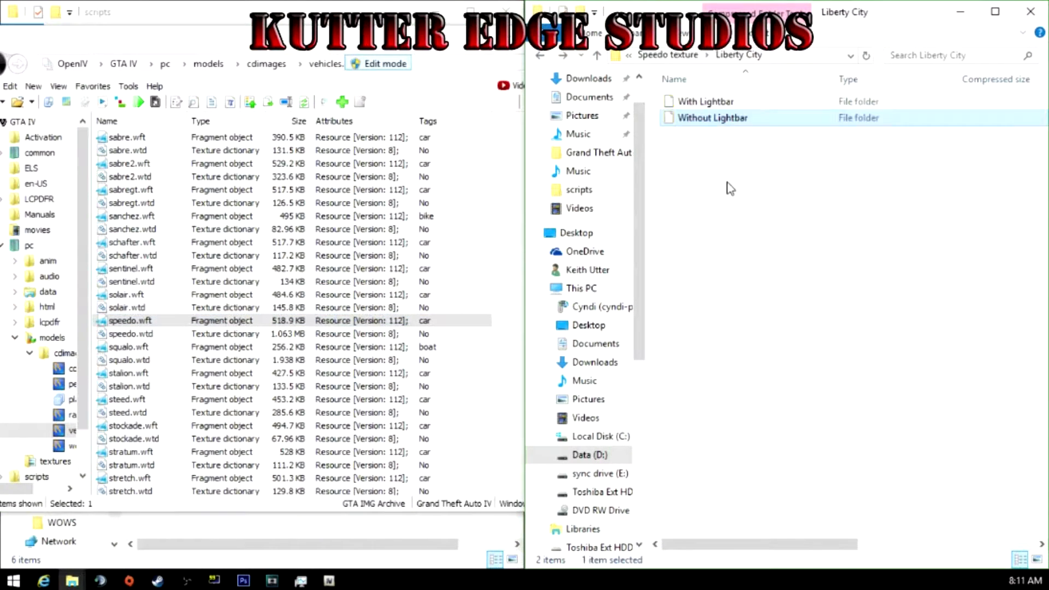
key(alt+Up)
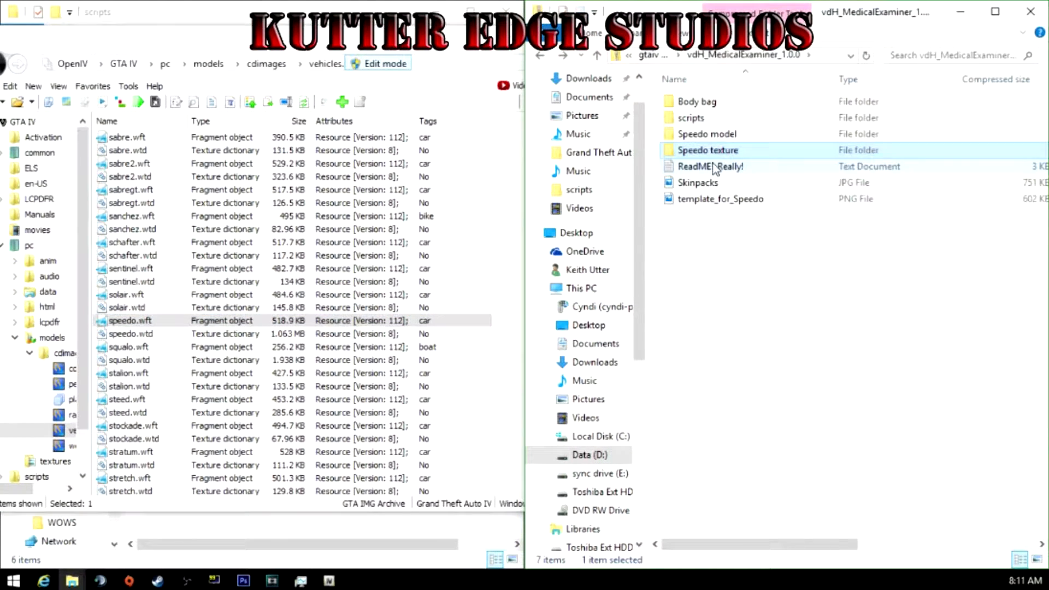
double_click(707, 107)
key(alt+Up)
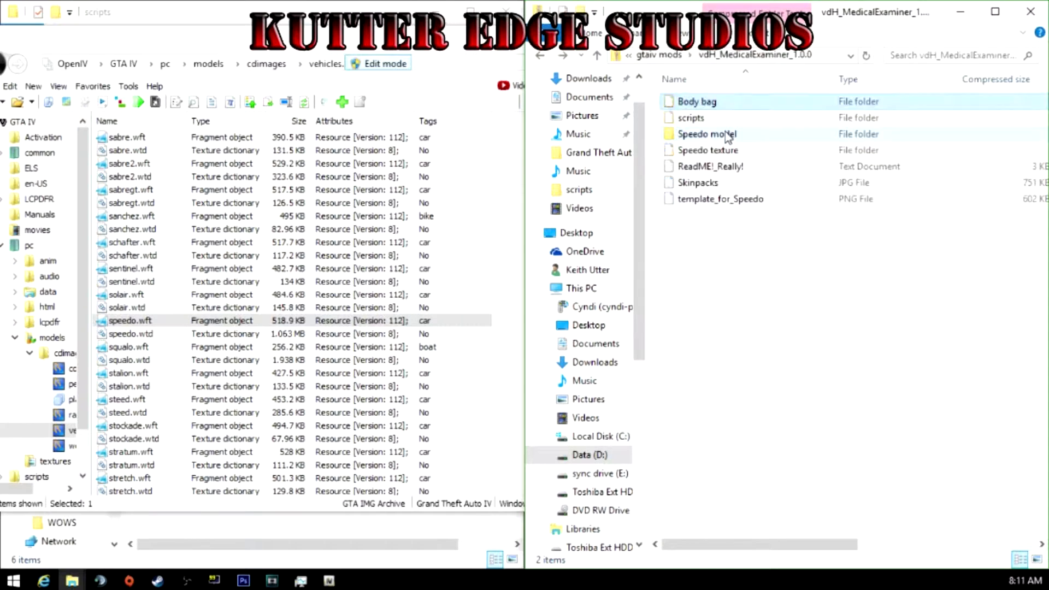
- Read the features and Speedo skin pack list in the ReadME!_Really! text file and close it
double_click(709, 167)
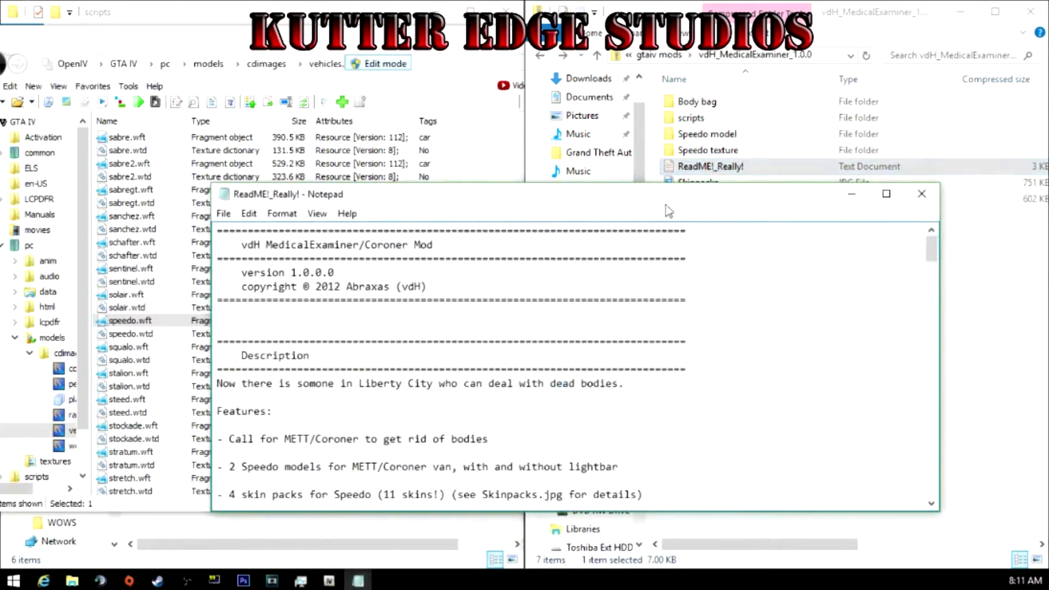
scroll(558, 368, down, 3)
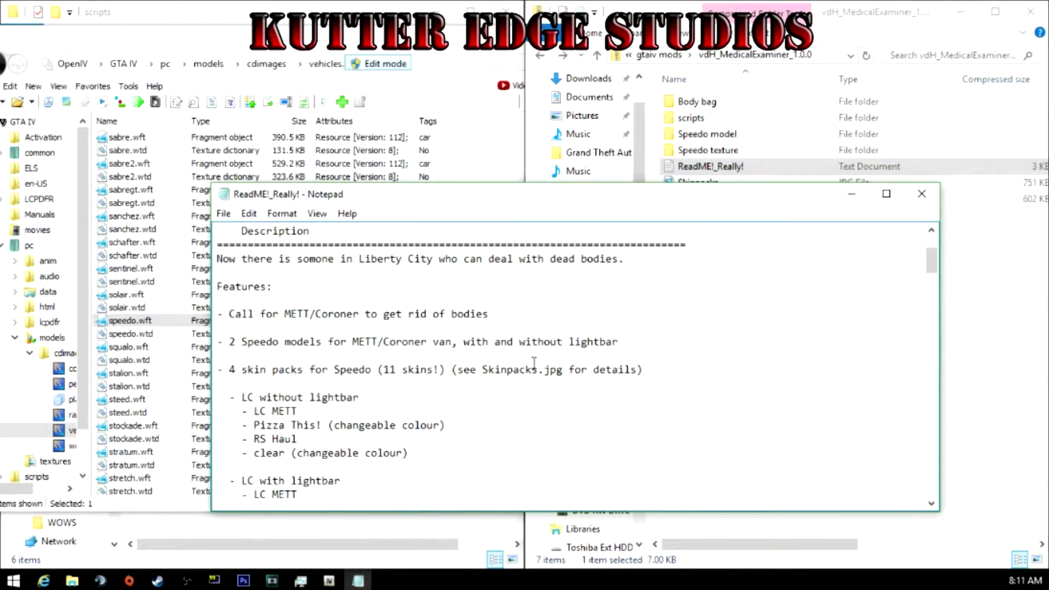
scroll(483, 348, down, 2)
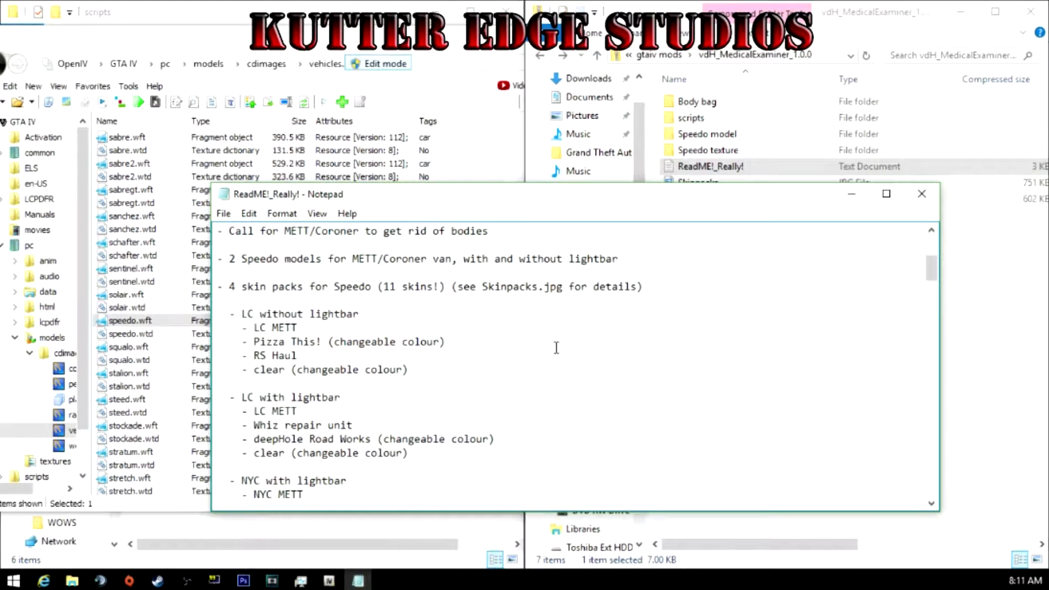
scroll(528, 326, down, 2)
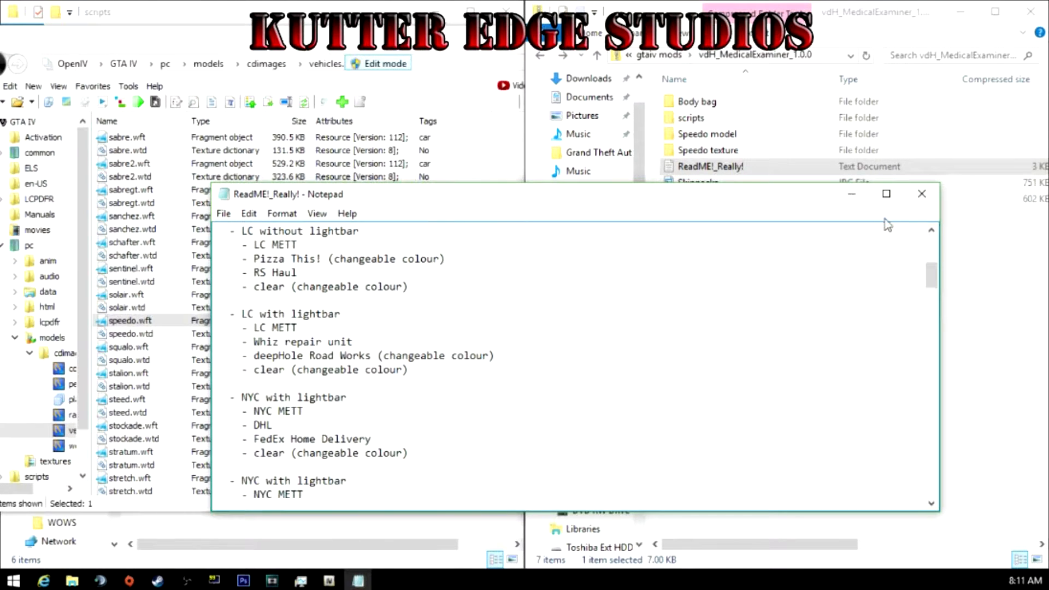
click(923, 194)
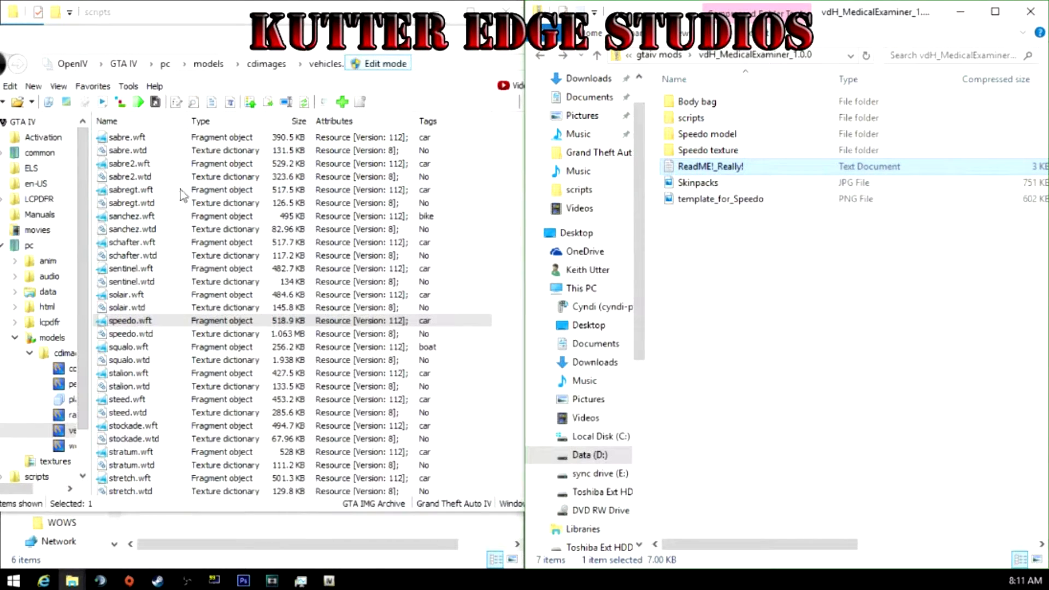
- Reopen ReadME!_Really! and read its installation instructions for the Speedo model, texture pack and body bag
double_click(698, 168)
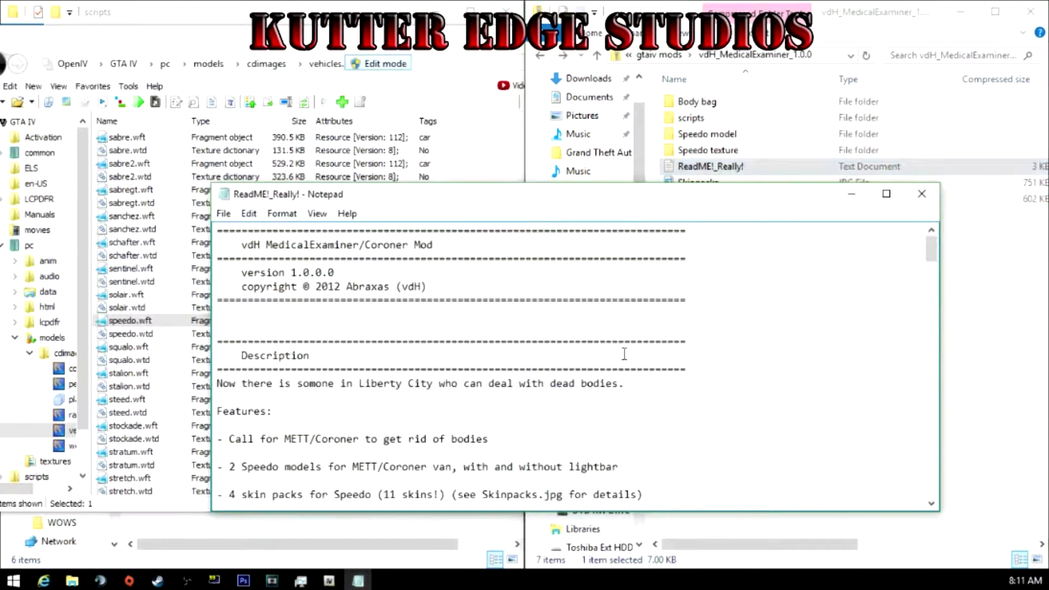
scroll(628, 350, down, 10)
scroll(637, 338, down, 8)
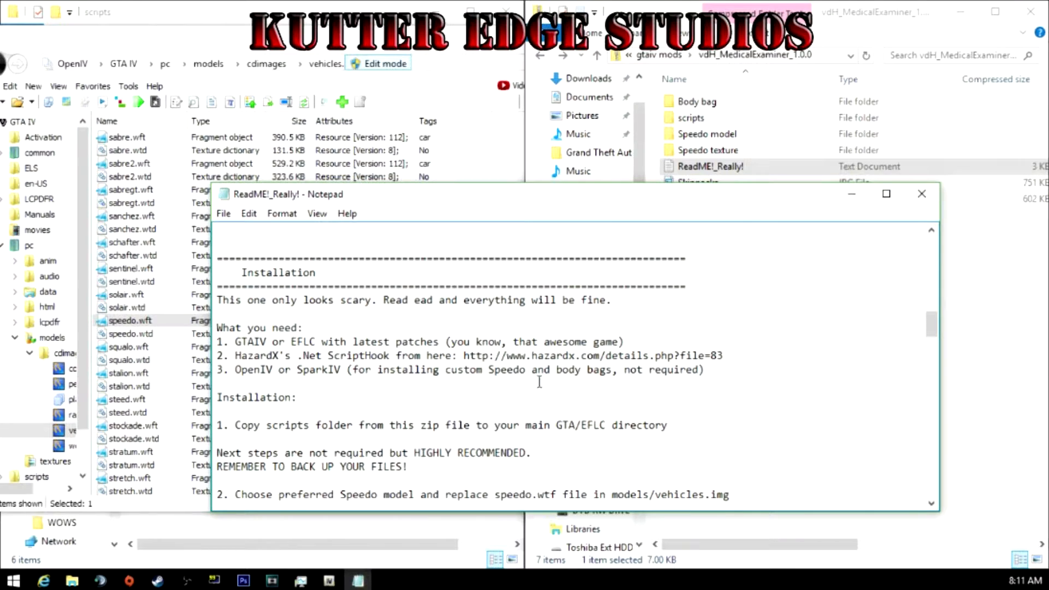
scroll(511, 392, down, 3)
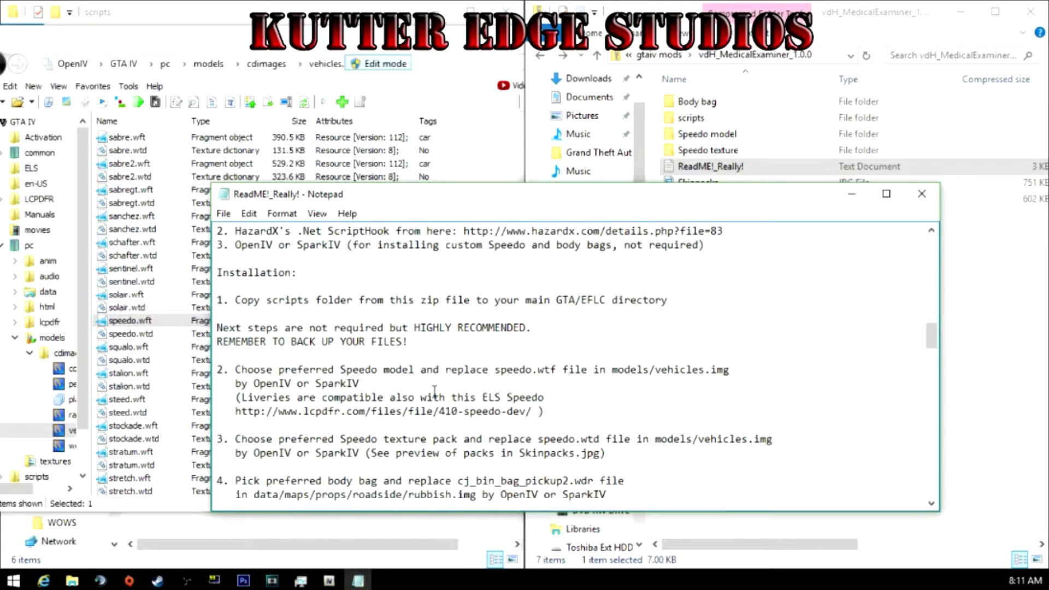
scroll(441, 401, down, 3)
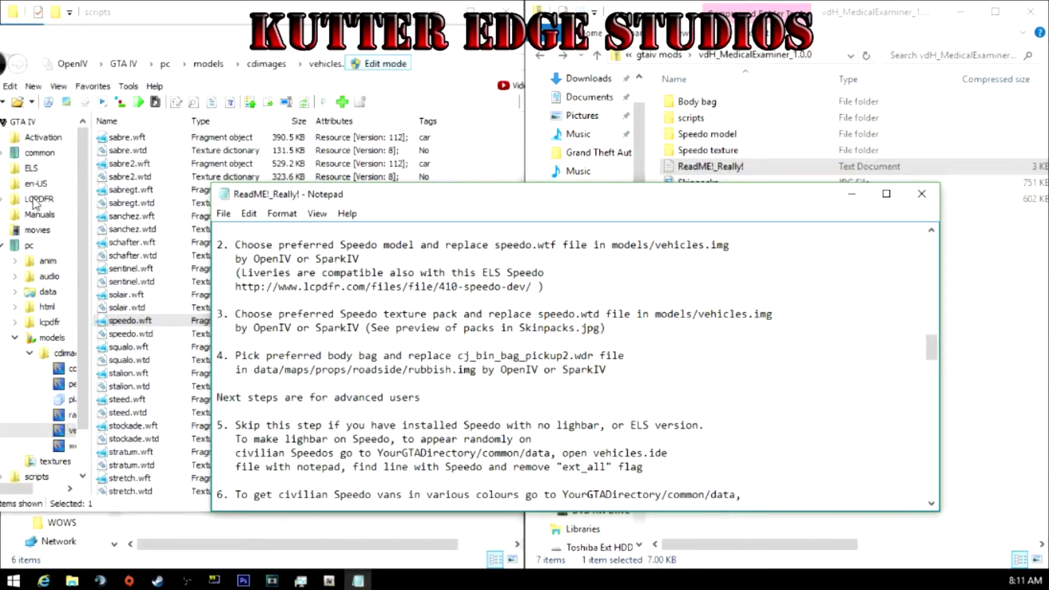
- Open the rubbish.img archive under pc/data/maps/props/roadside in OpenIV
click(44, 293)
double_click(139, 191)
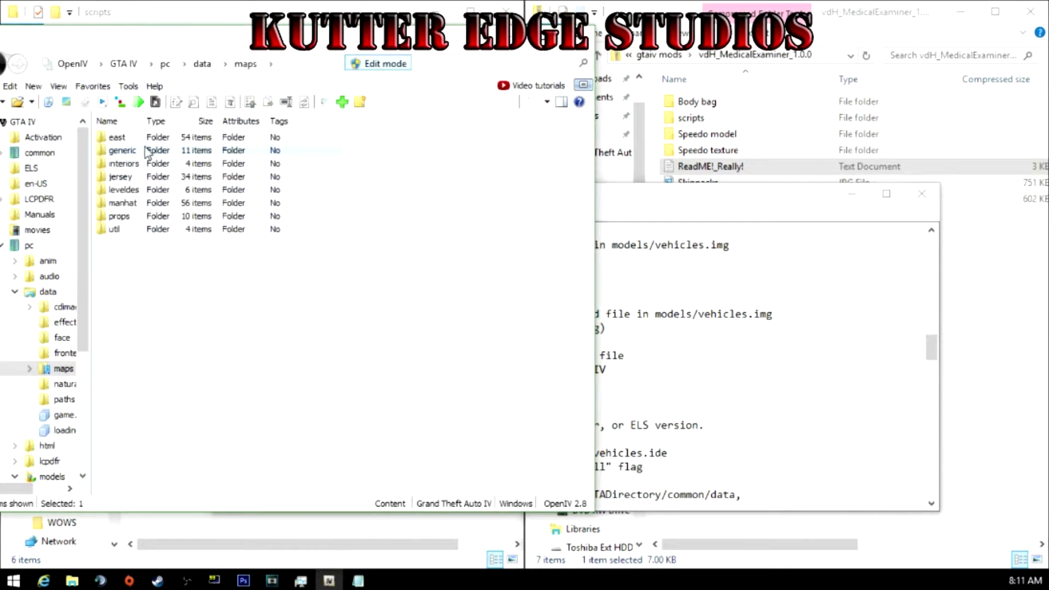
double_click(131, 217)
click(146, 217)
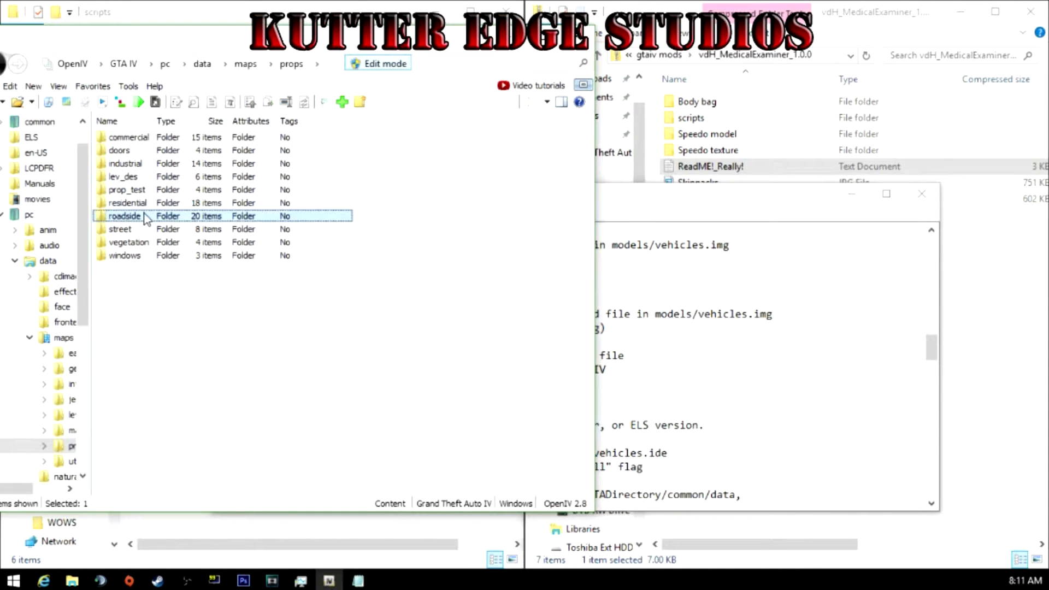
double_click(146, 217)
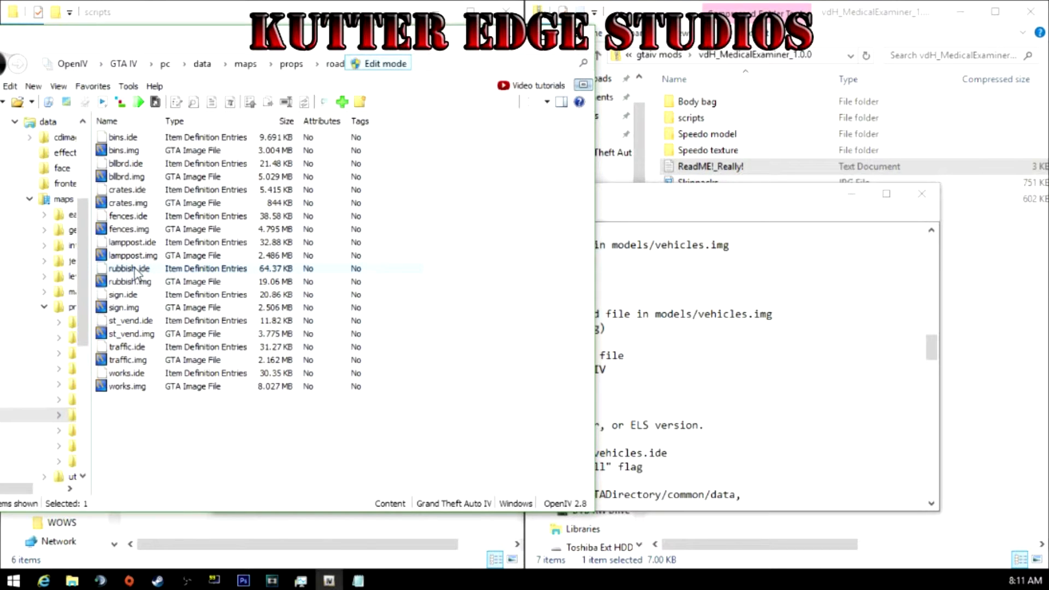
double_click(142, 282)
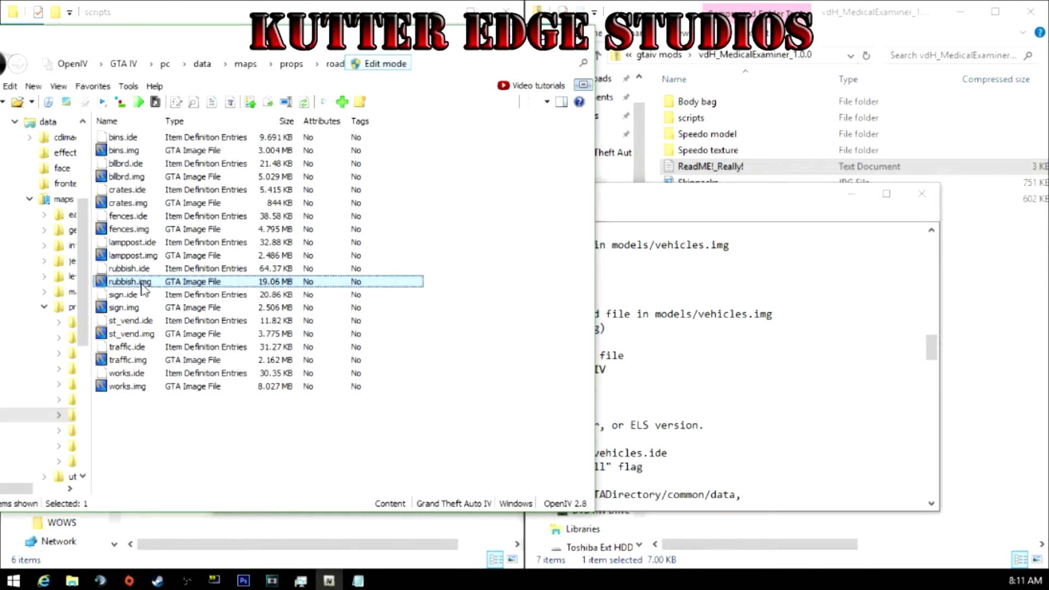
- Add cj_bin_bag_pickup2.wdr from the vdH_MedicalExaminer_1.0.0 Body bag folder's Liberty City subfolder to the rubbish archive
click(343, 103)
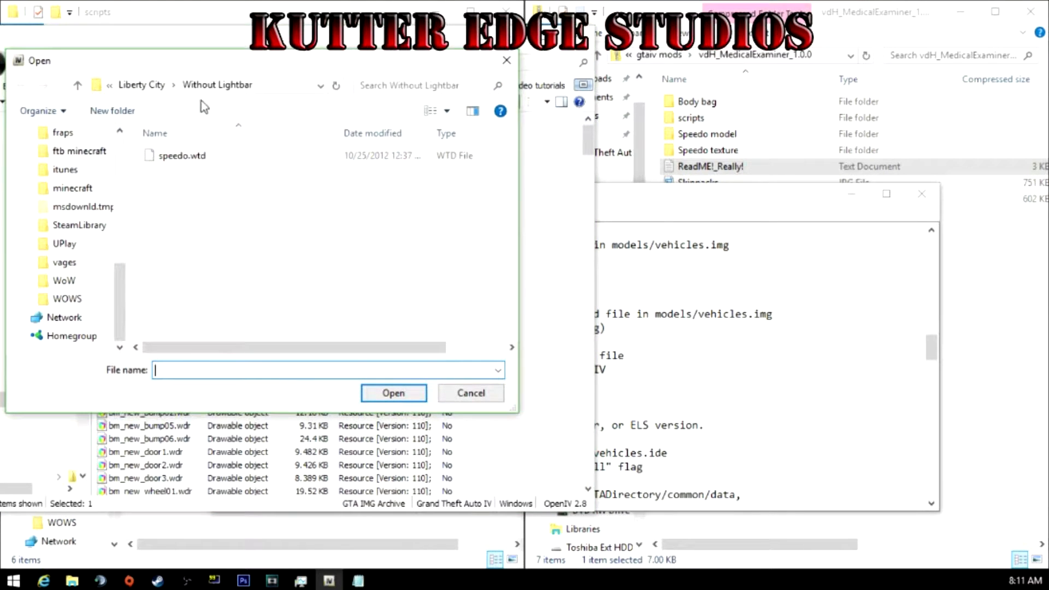
click(140, 84)
click(137, 85)
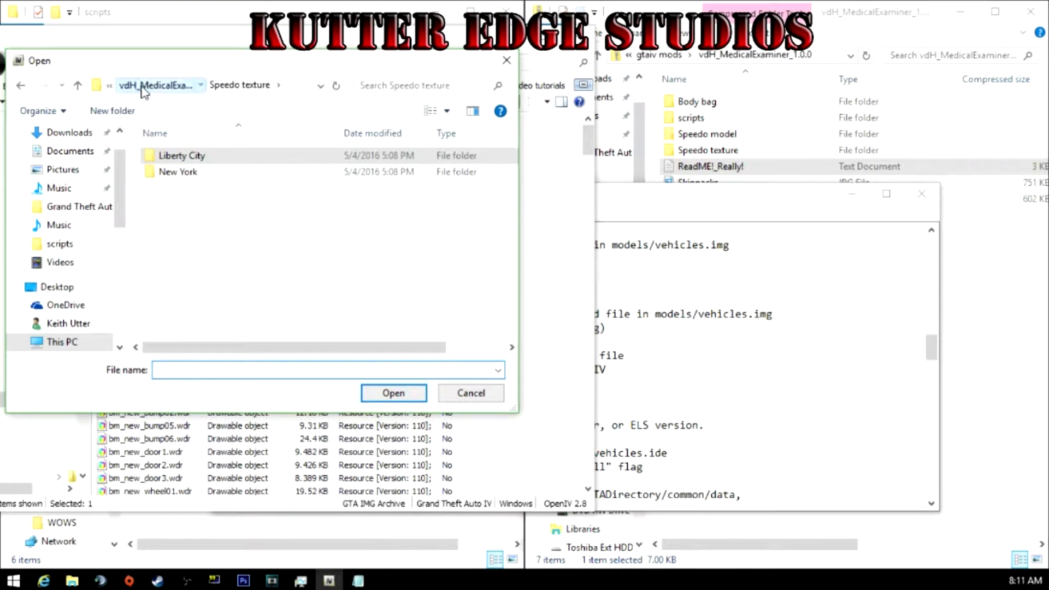
click(141, 87)
double_click(179, 157)
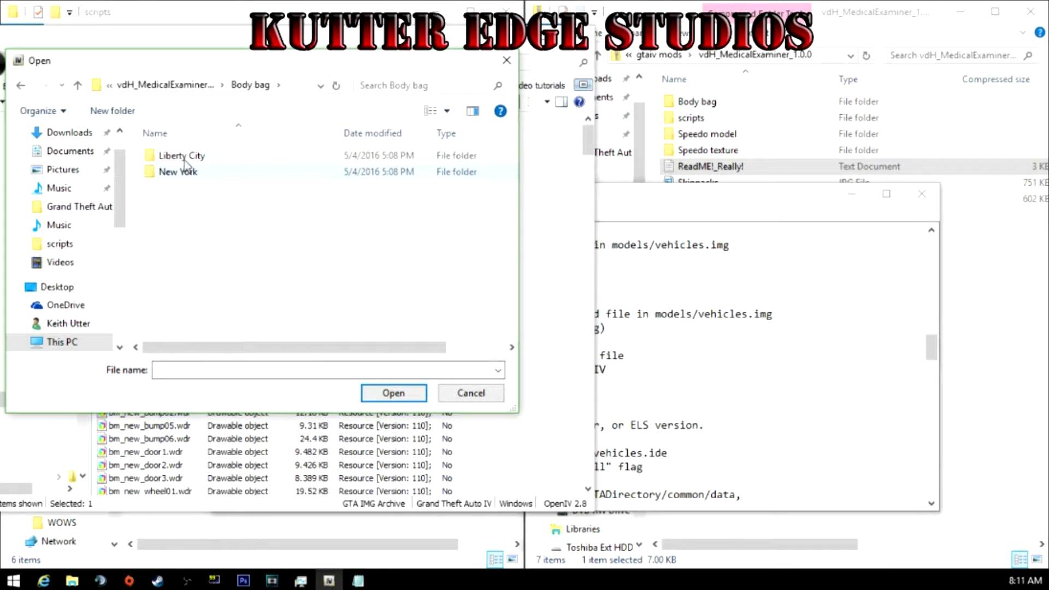
double_click(183, 156)
double_click(186, 160)
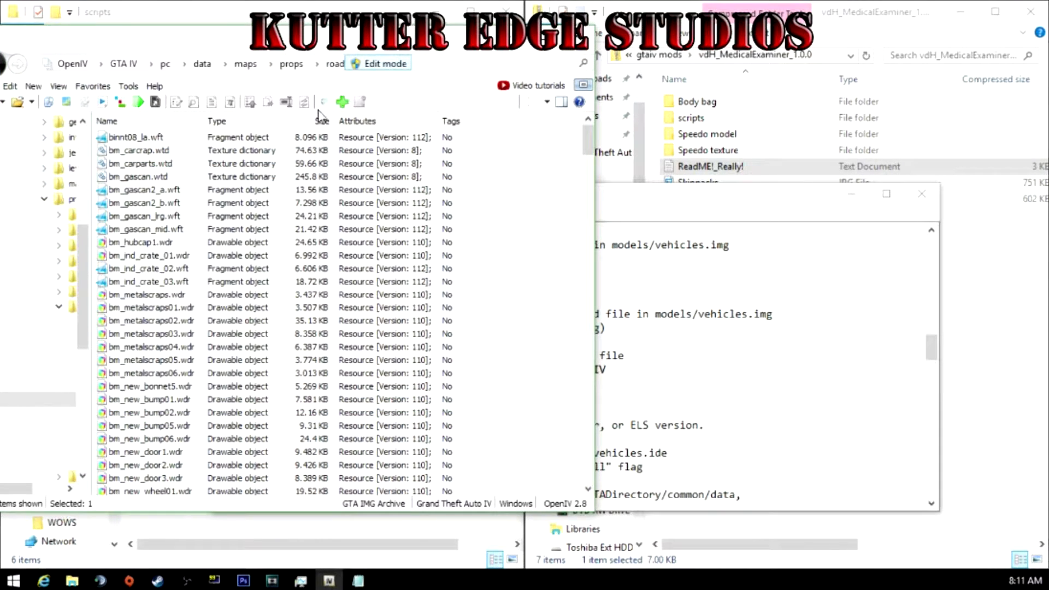
- Recheck the body bag's file name in the source folder, and preview cj_bin_bag_pickup2.wdr in the rubbish archive
click(341, 103)
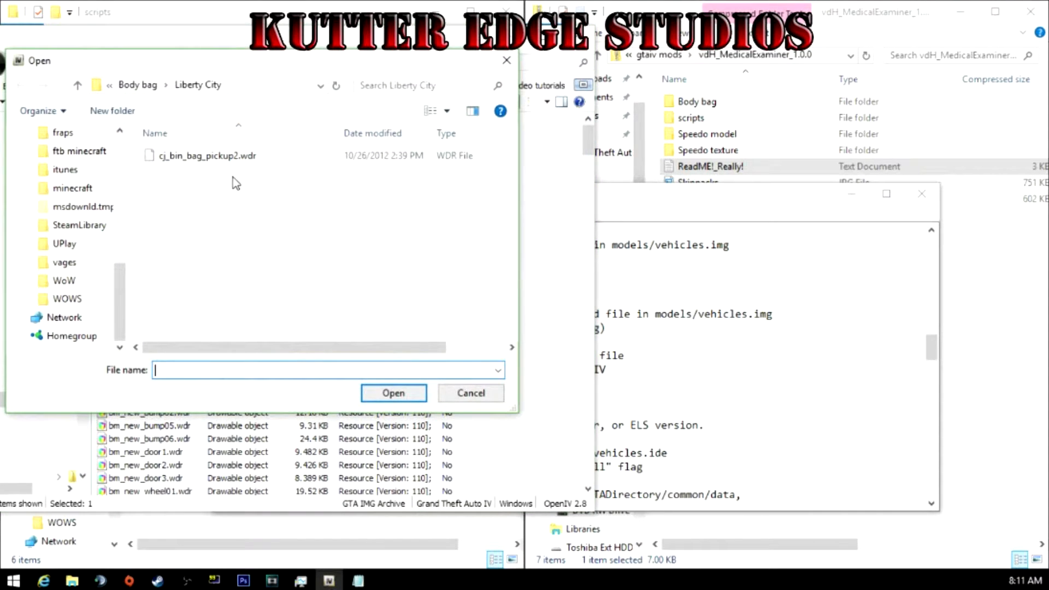
click(487, 395)
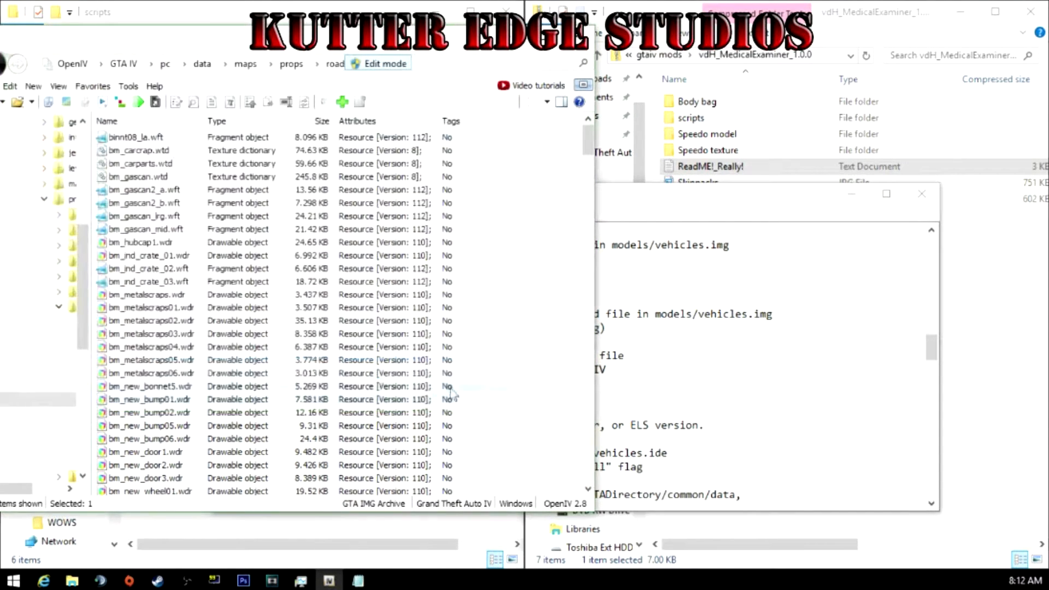
scroll(203, 352, down, 10)
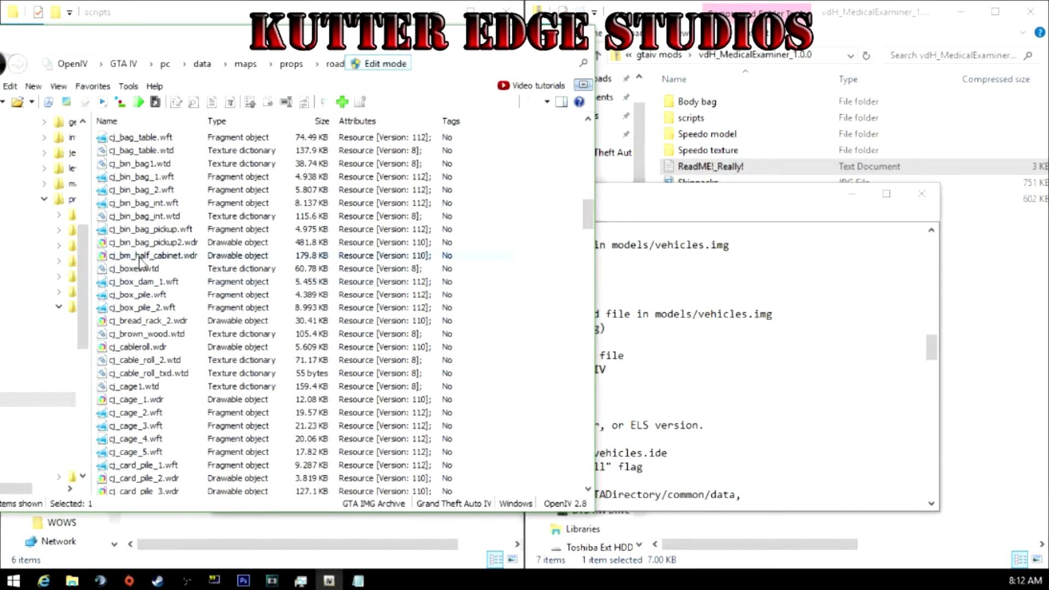
click(150, 245)
double_click(150, 246)
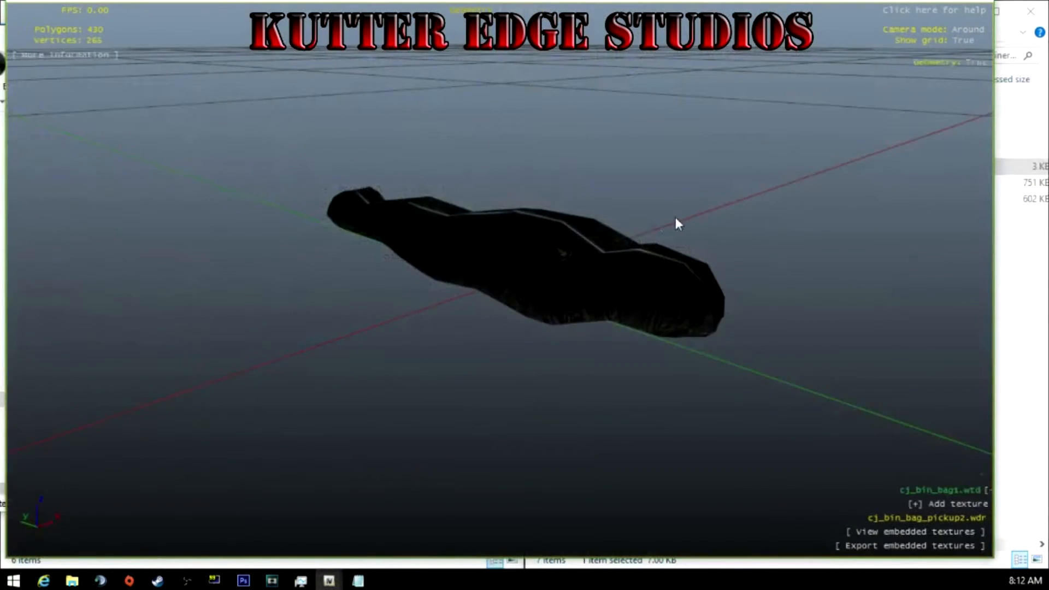
- Inspect the cj_bin_bag_pickup2.wdr body bag model from several angles, and close the preview, OpenIV and the readme
drag(678, 222, 671, 253)
scroll(321, 302, up, 5)
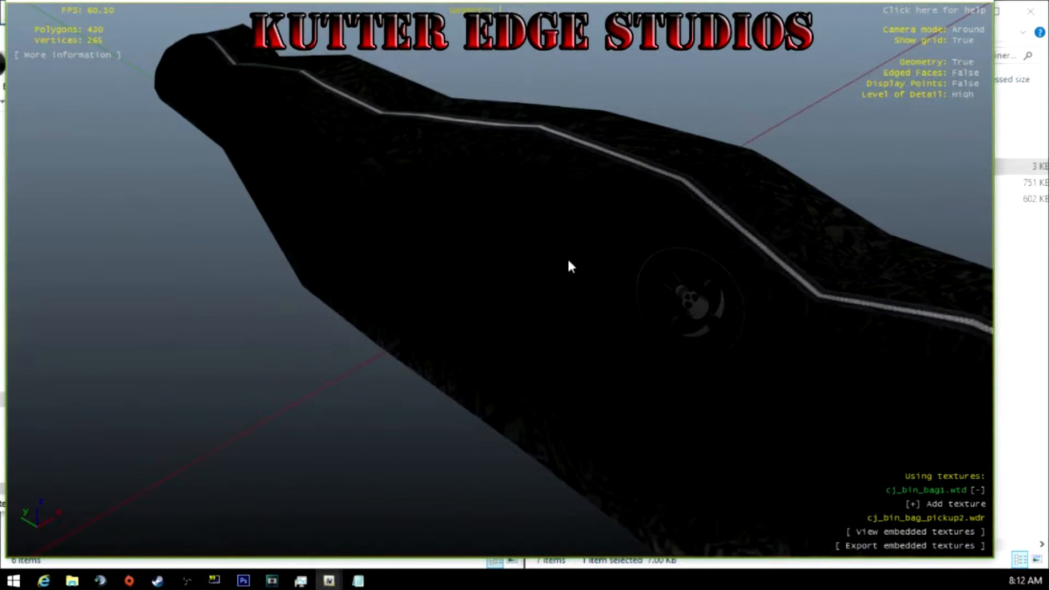
drag(570, 266, 347, 257)
scroll(371, 251, down, 5)
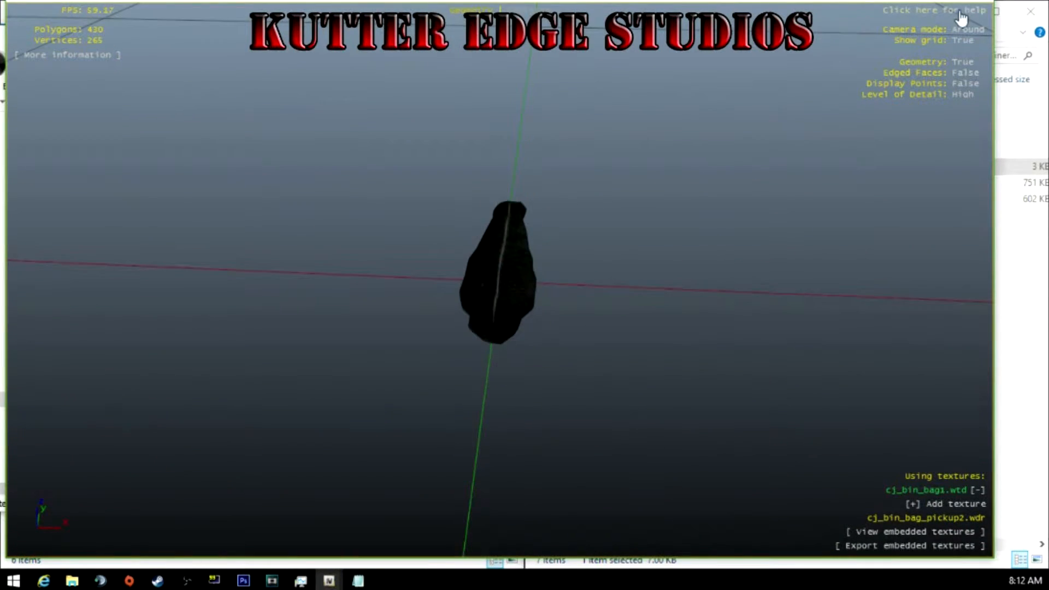
click(983, 6)
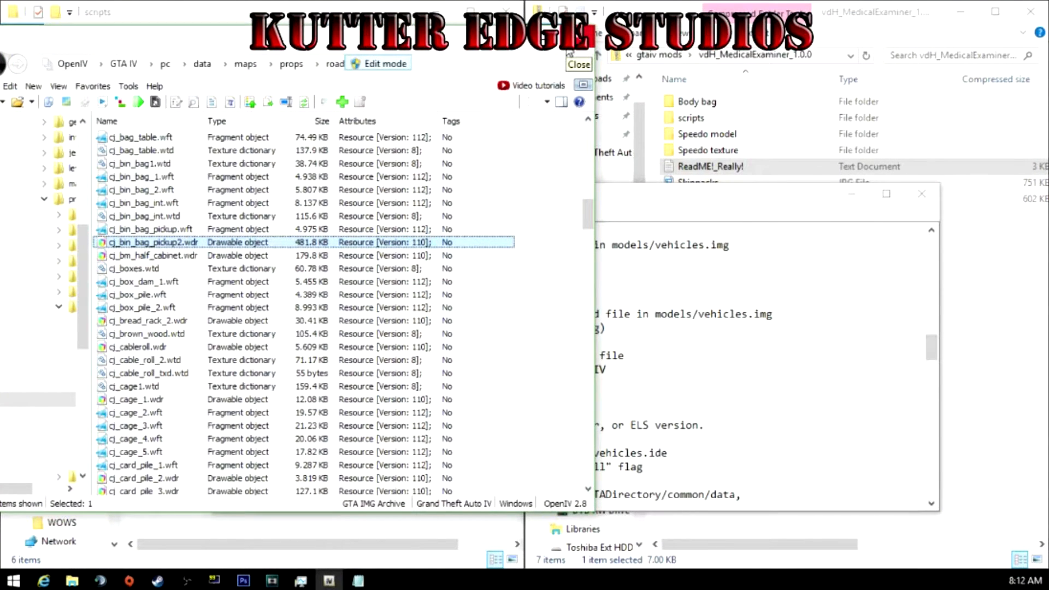
click(570, 53)
click(923, 195)
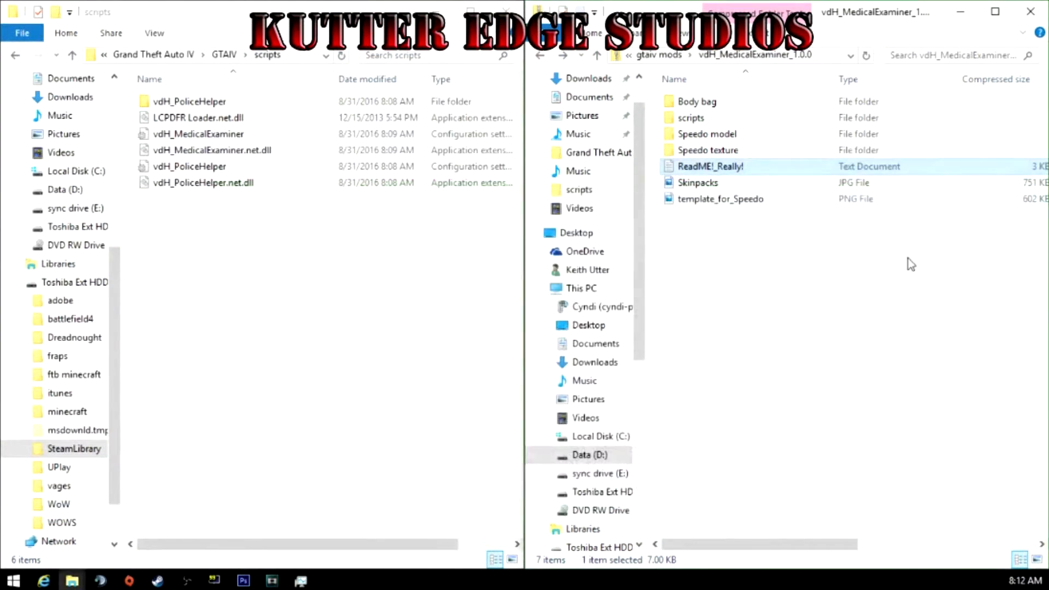
- Return to the gtaiv mods folder and open the APR v2.0 folder inside the APR v2.0 zip
click(906, 278)
key(alt+Left)
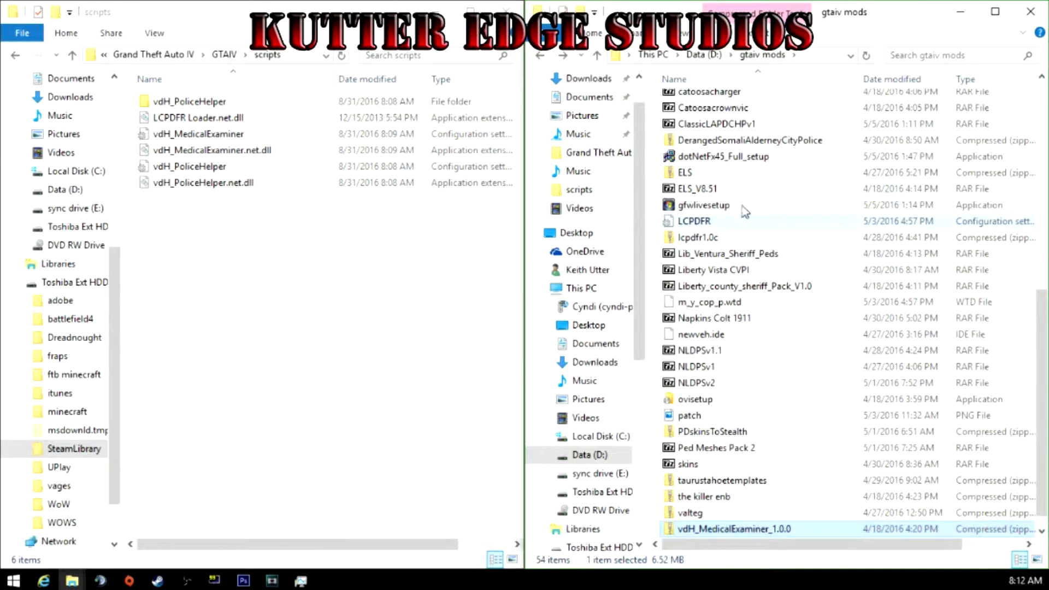
scroll(760, 263, up, 3)
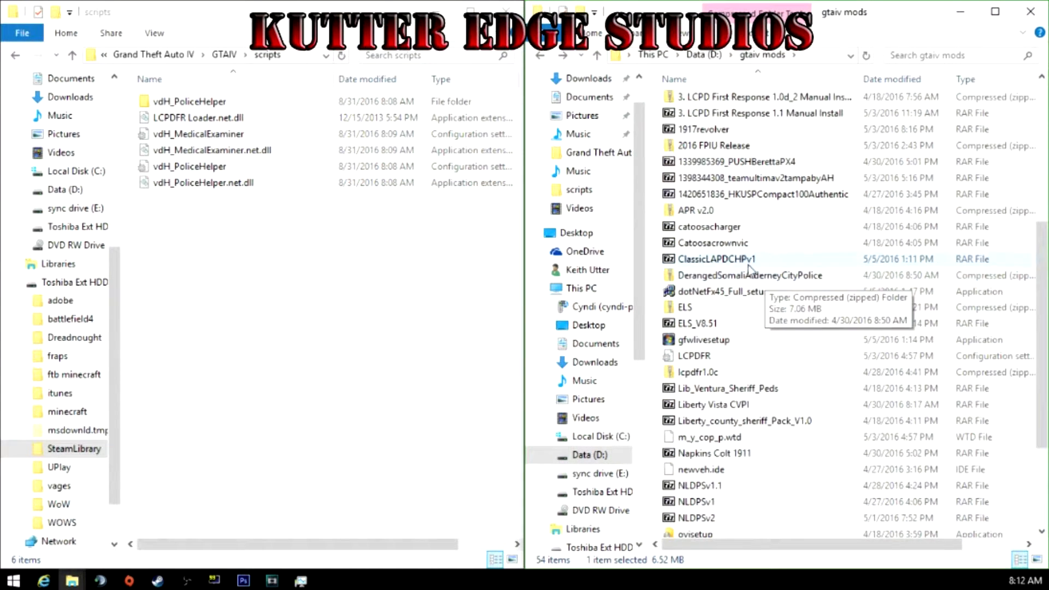
scroll(754, 278, up, 3)
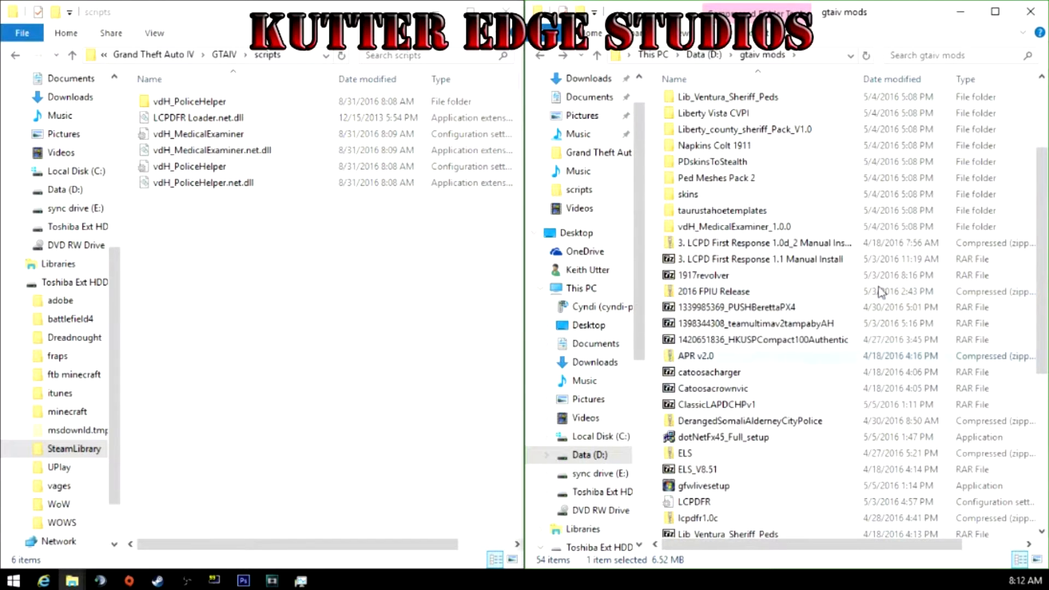
double_click(696, 355)
click(354, 267)
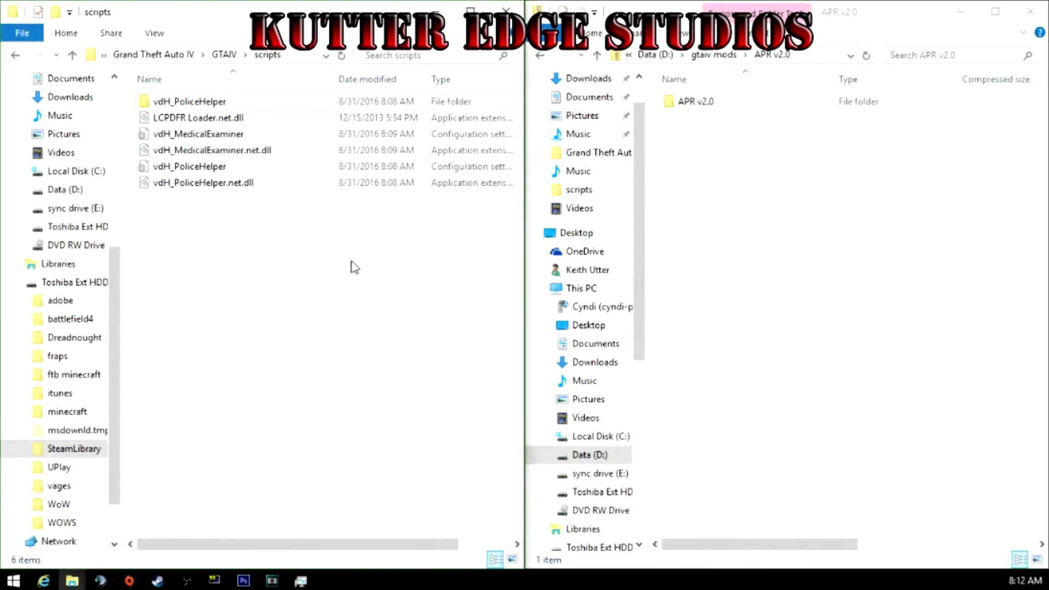
double_click(721, 103)
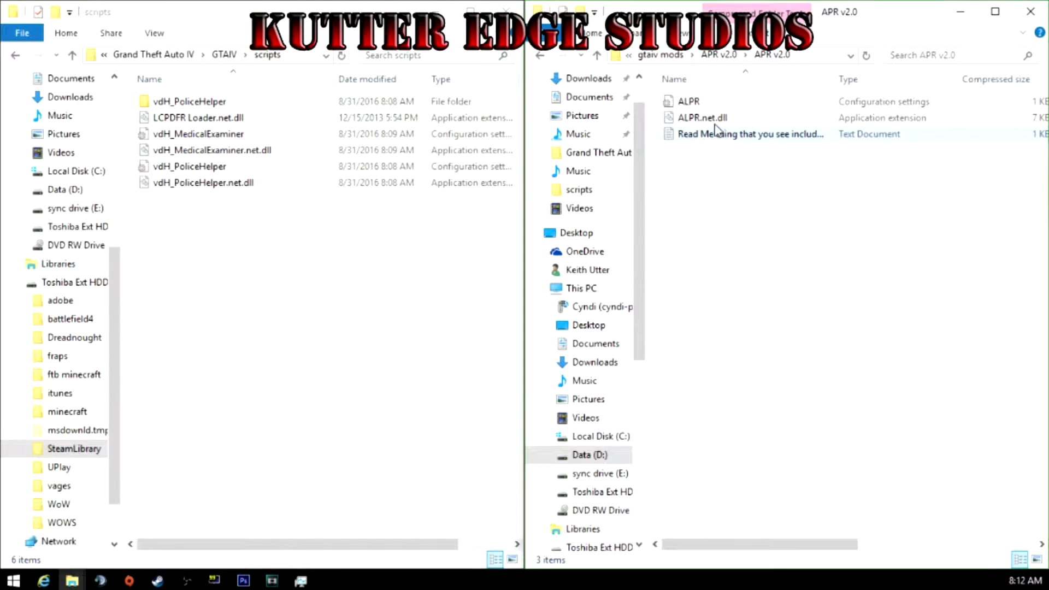
- Copy the ALPR configuration file and ALPR.net.dll into the GTAIV scripts folder
click(713, 119)
key(shift+Up)
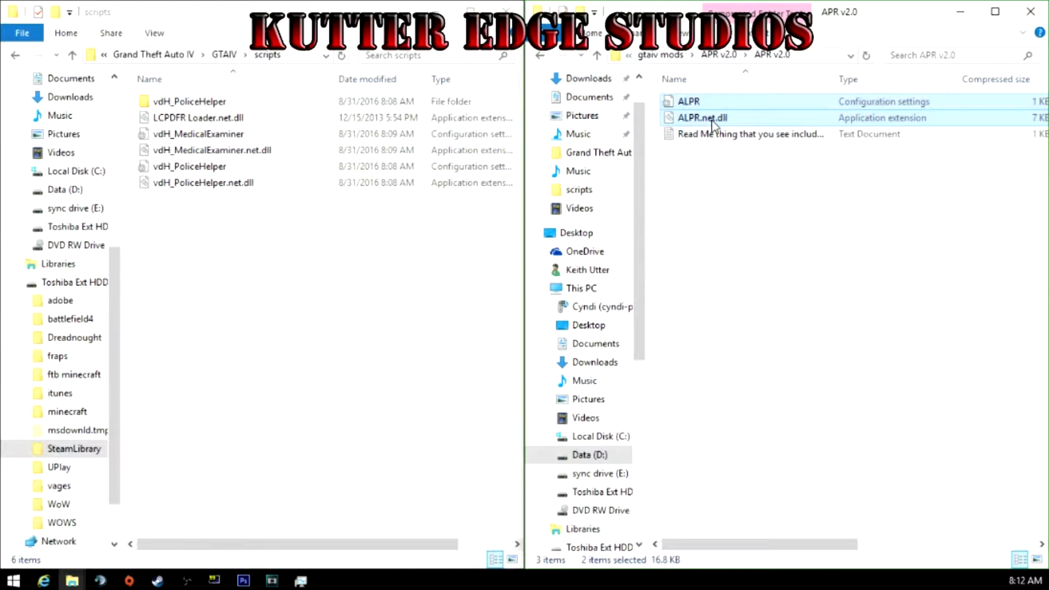
drag(768, 121, 303, 321)
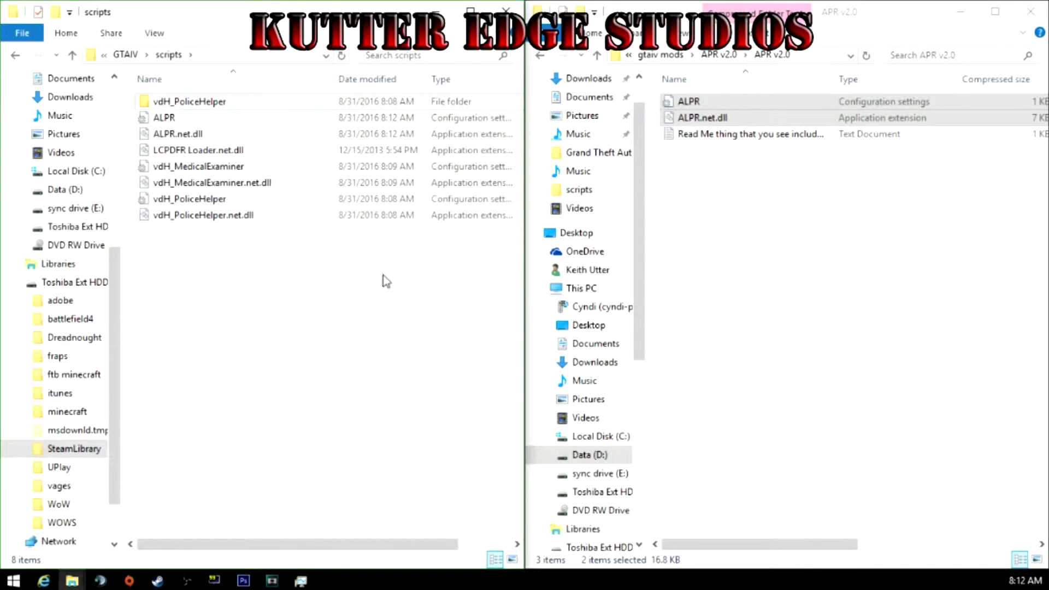
- Show the main GTAIV game folder as destination, and open the GTAIV folder inside the killer enb zip as source
key(BackSpace)
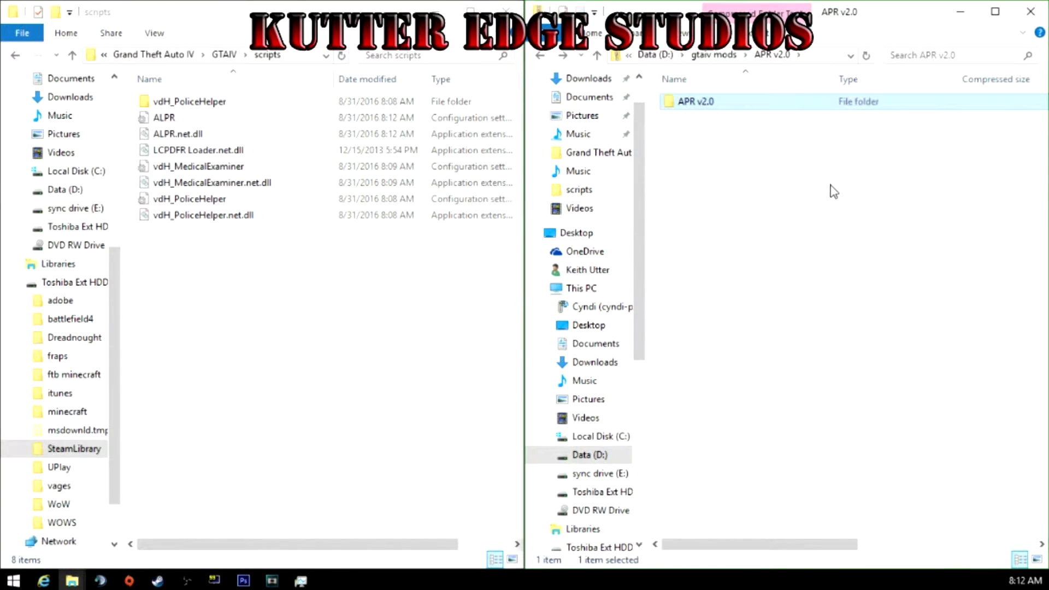
key(BackSpace)
scroll(766, 371, down, 9)
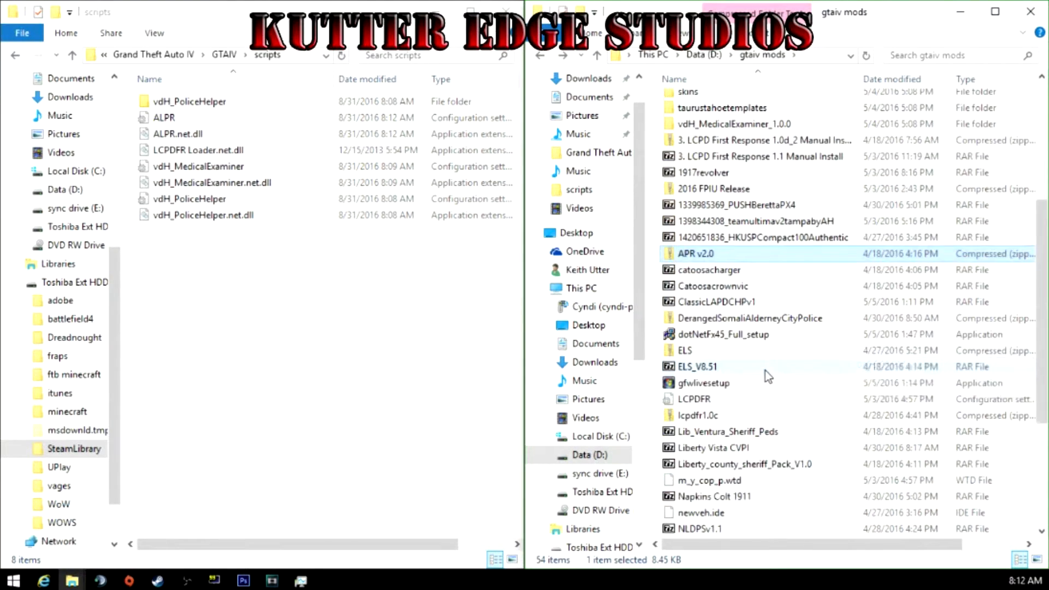
click(311, 338)
key(BackSpace)
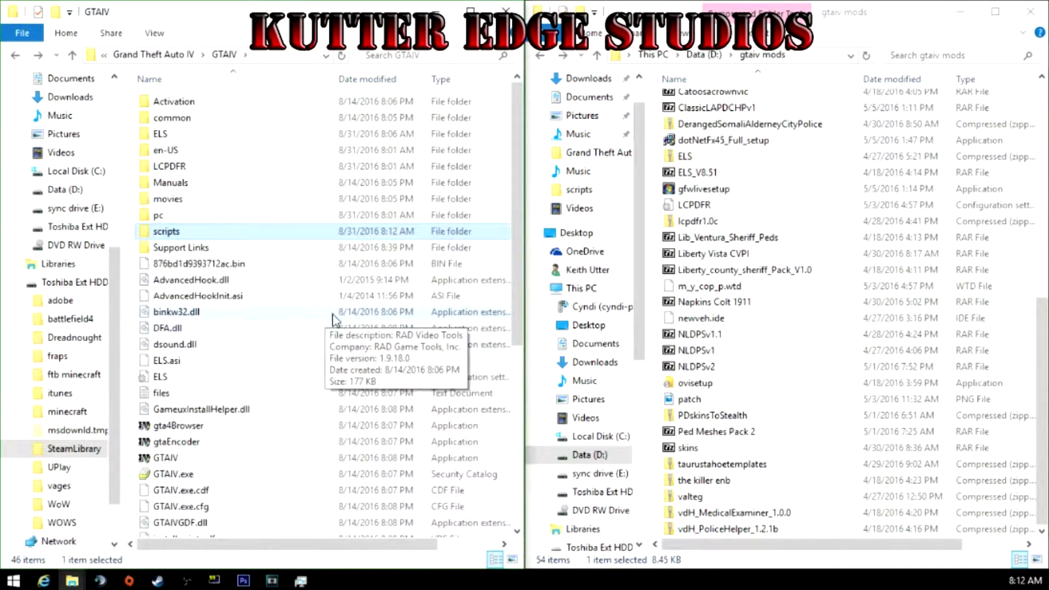
click(836, 454)
double_click(744, 482)
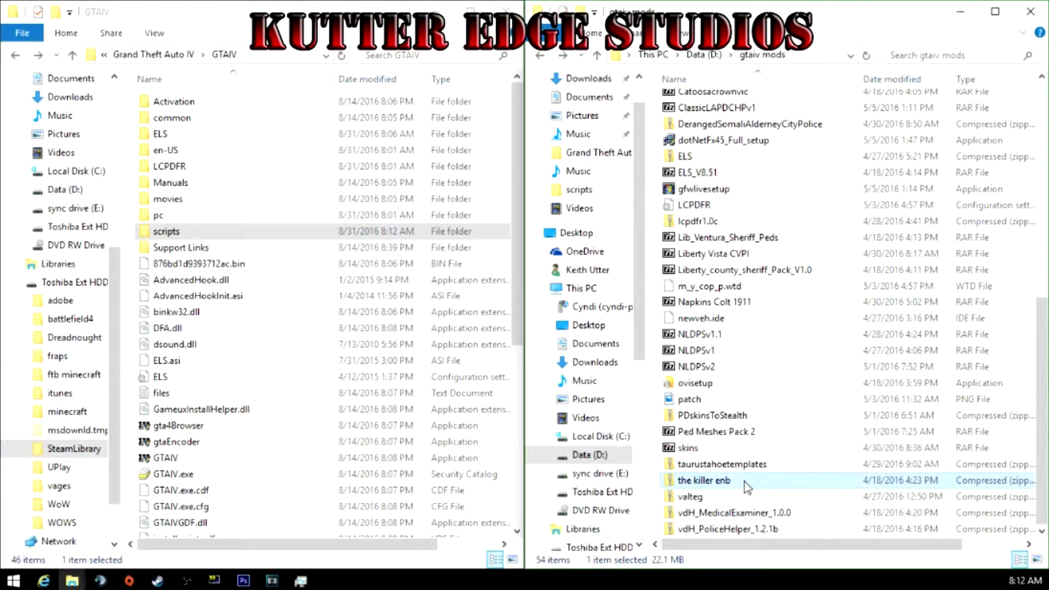
click(740, 109)
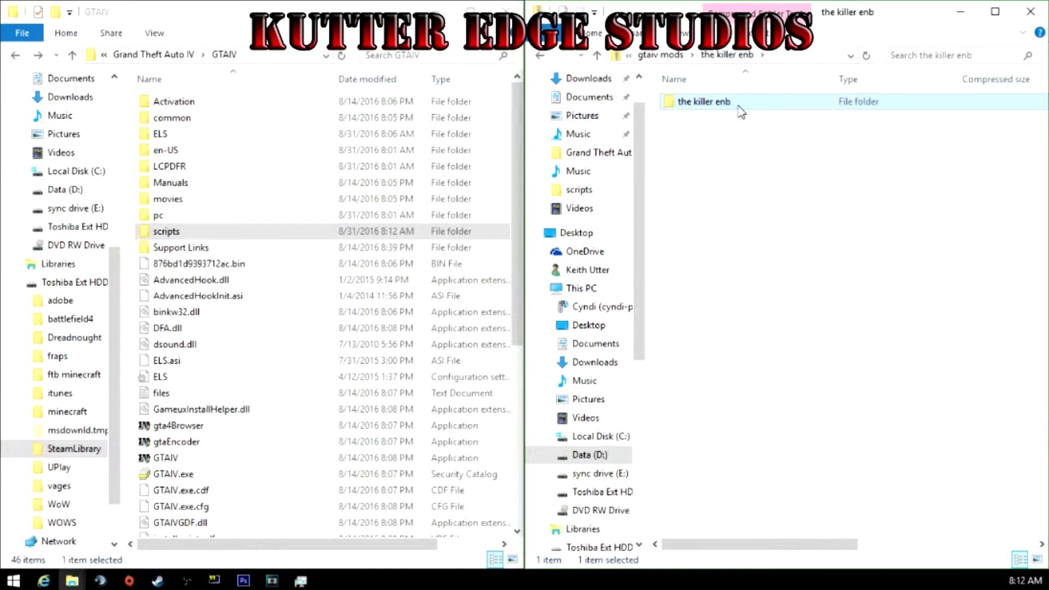
double_click(708, 110)
double_click(708, 102)
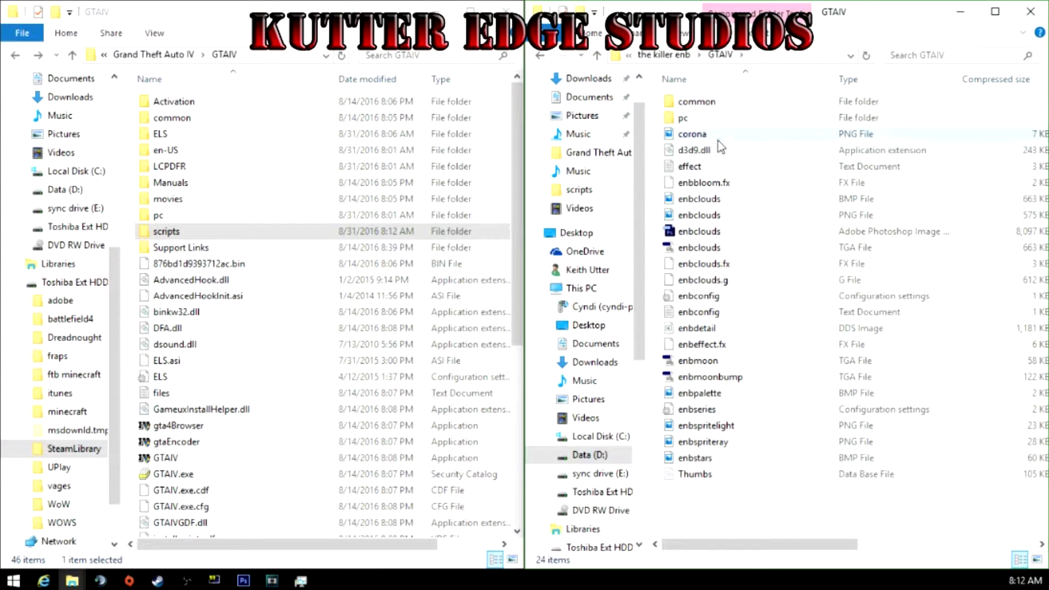
- Copy all of the killer enb's GTAIV contents into the main game folder, replacing files with the same names
drag(741, 499, 404, 327)
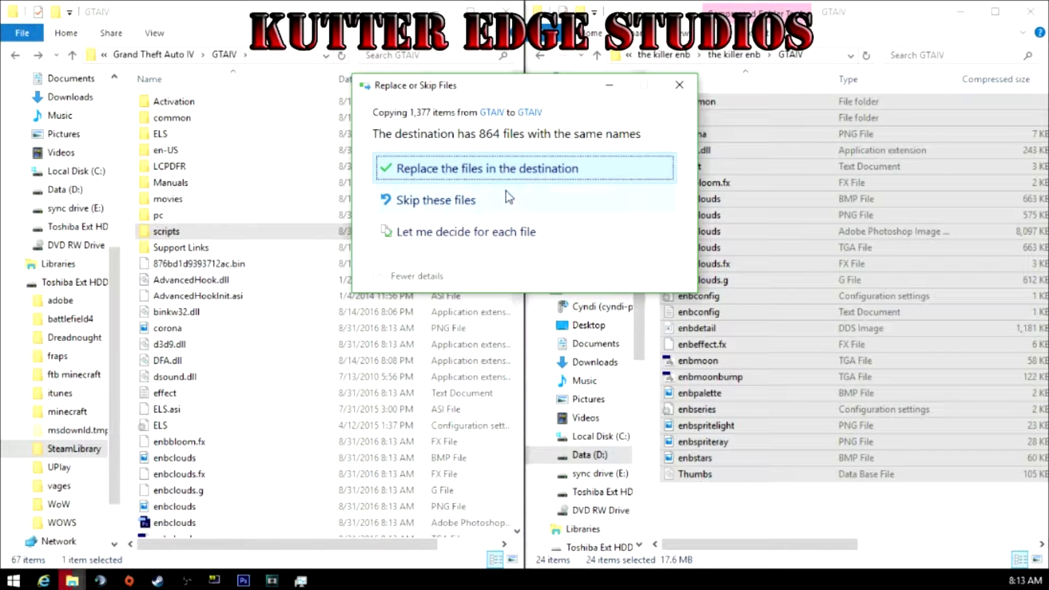
click(542, 168)
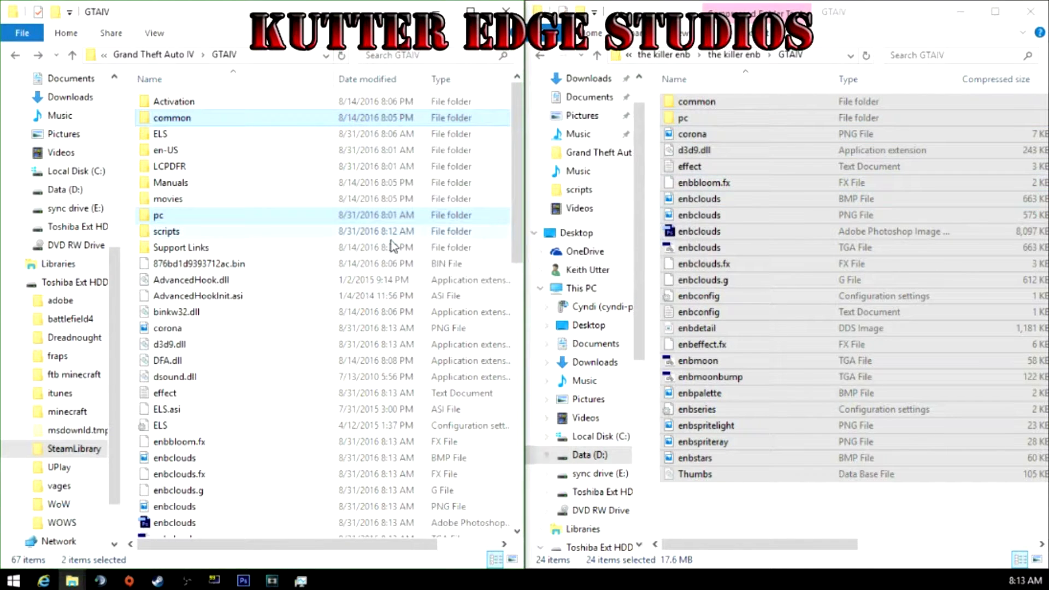
click(874, 249)
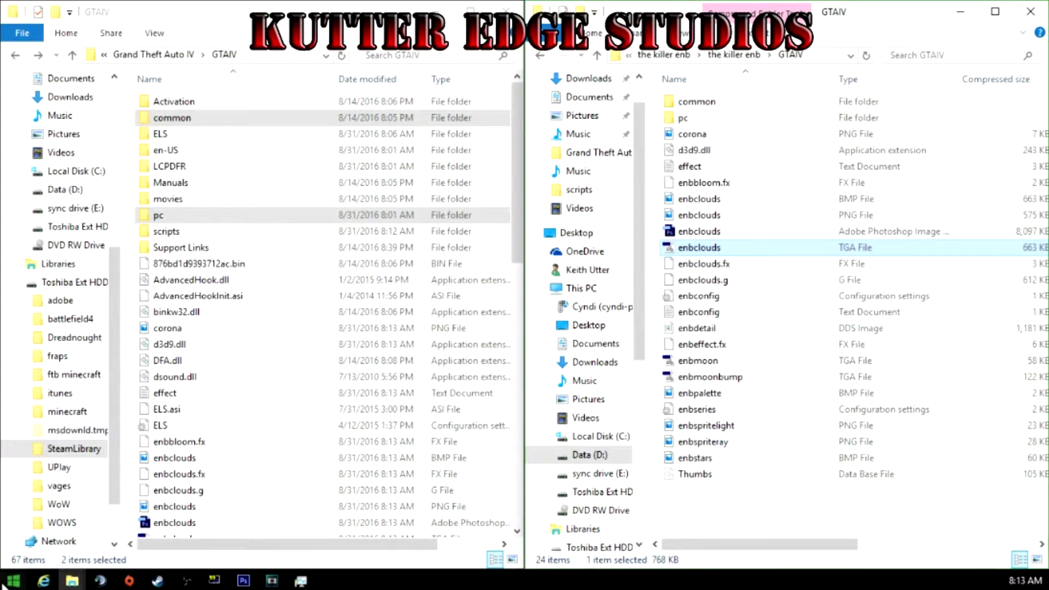
- Launch OpenIV by searching for "openiv"
click(13, 581)
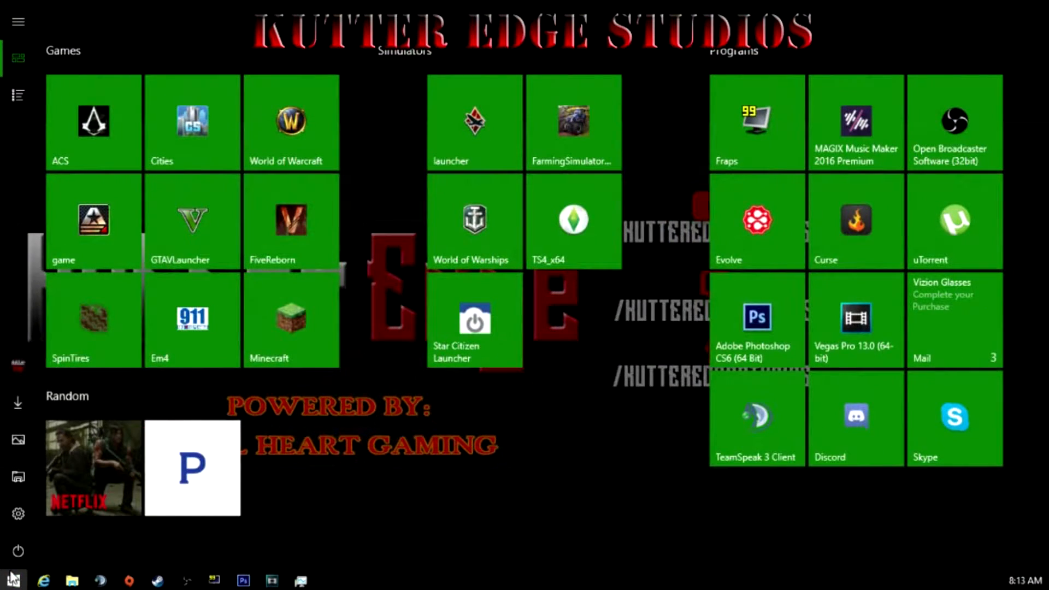
text(openiv)
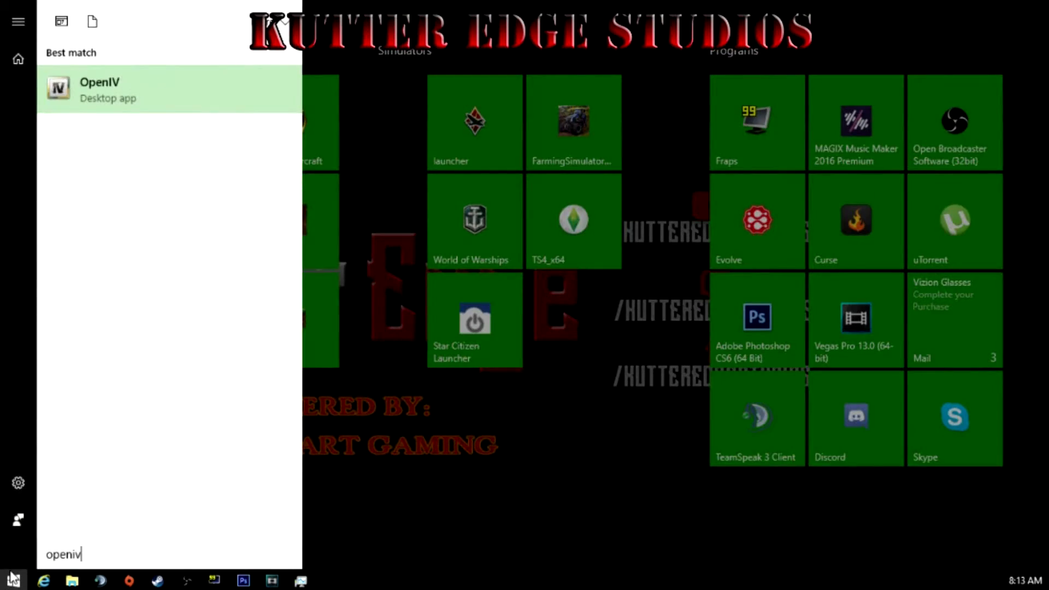
key(Return)
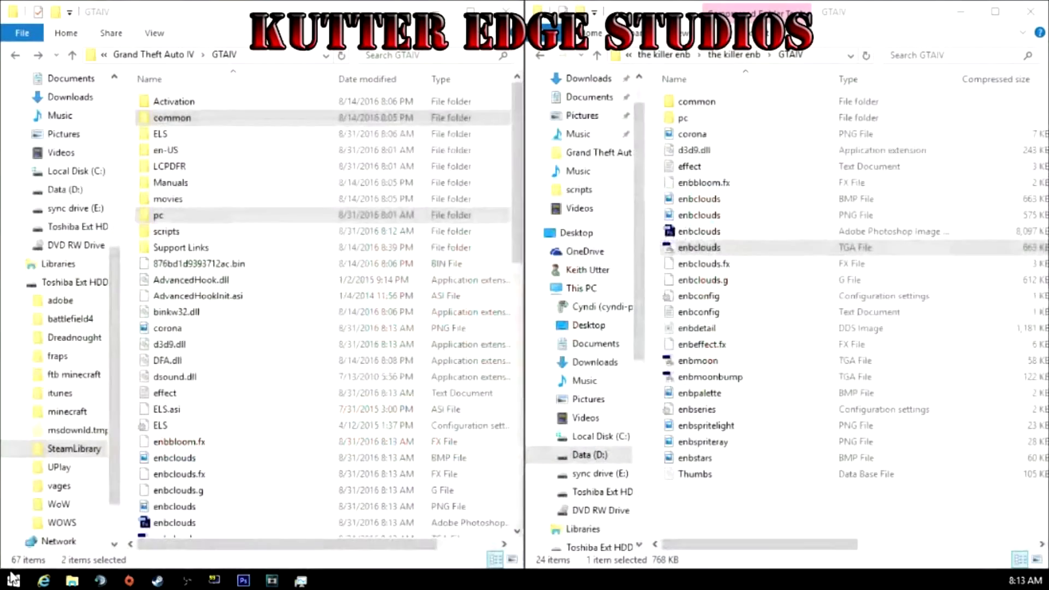
- Return from the killer enb zip to the gtaiv mods folder and select the 1917revolver folder
click(785, 523)
key(BackSpace)
key(BackSpace)
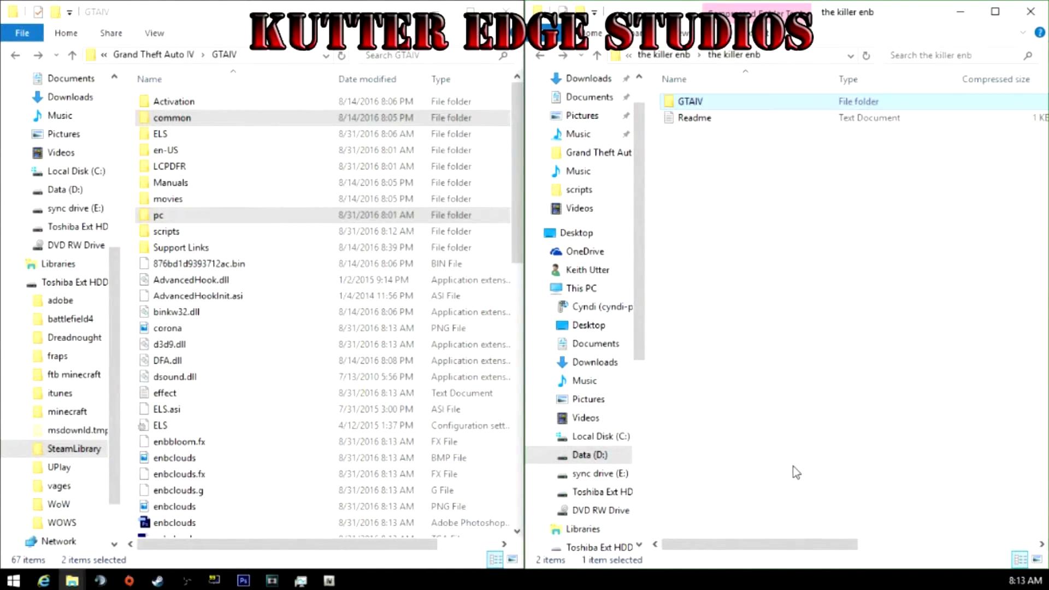
key(BackSpace)
scroll(796, 235, up, 9)
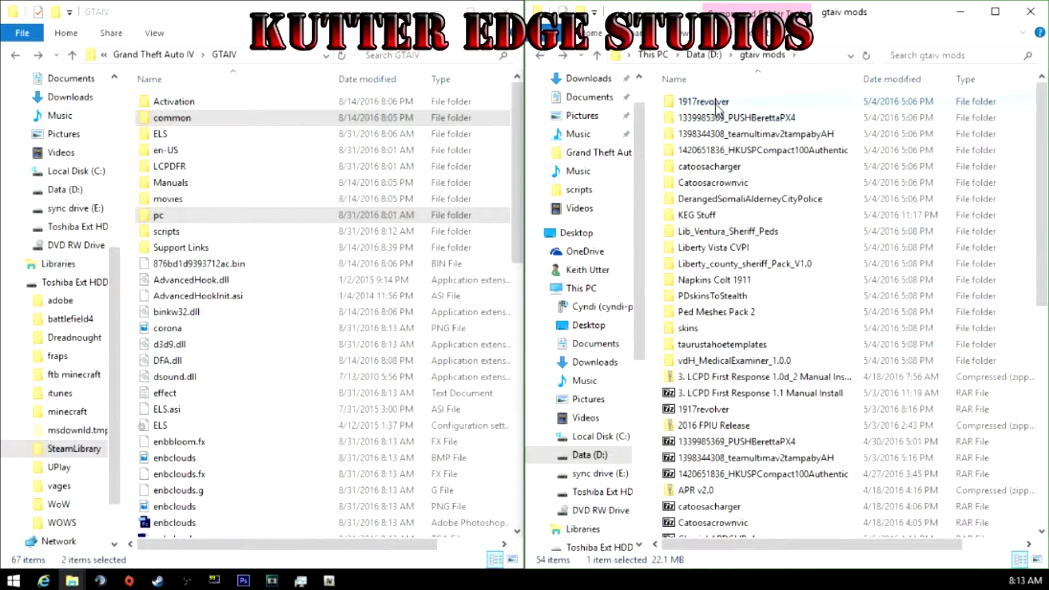
click(716, 103)
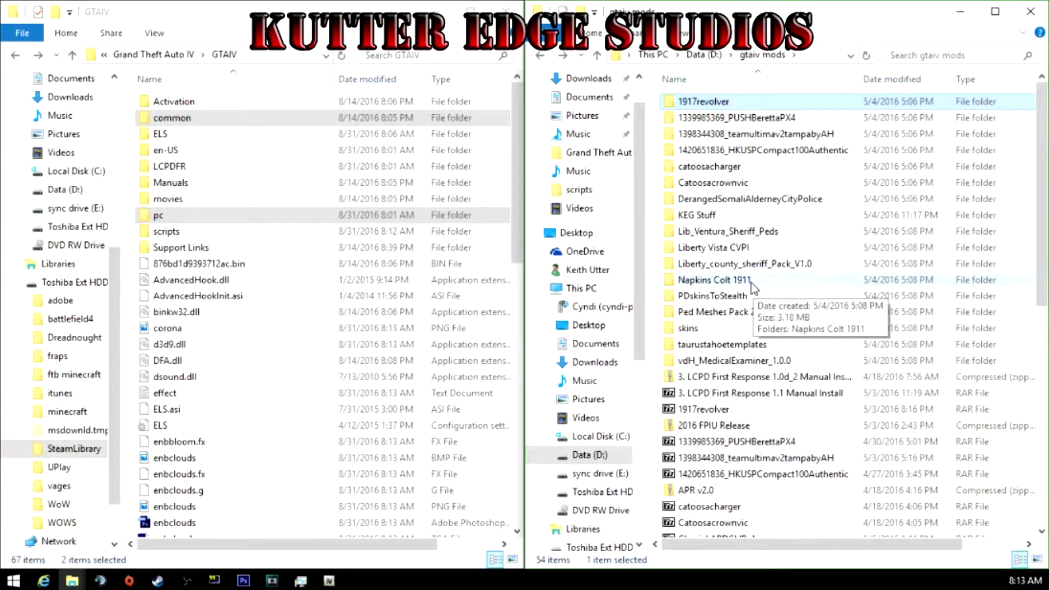
- Bring OpenIV beside the mods folder and open the weapons archive under pc/models/cdimages
click(341, 582)
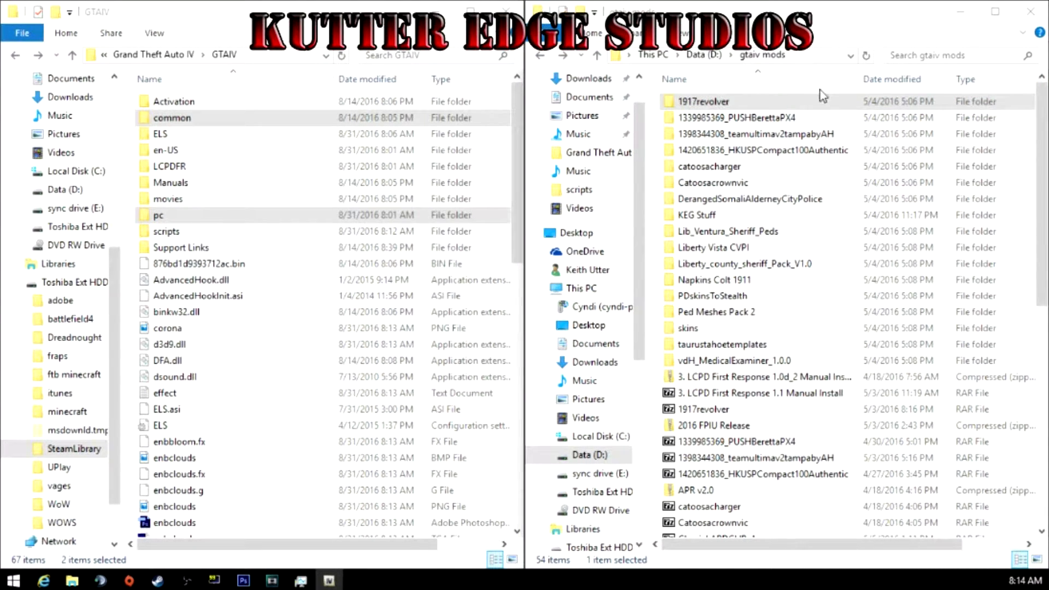
drag(1048, 106, 101, 69)
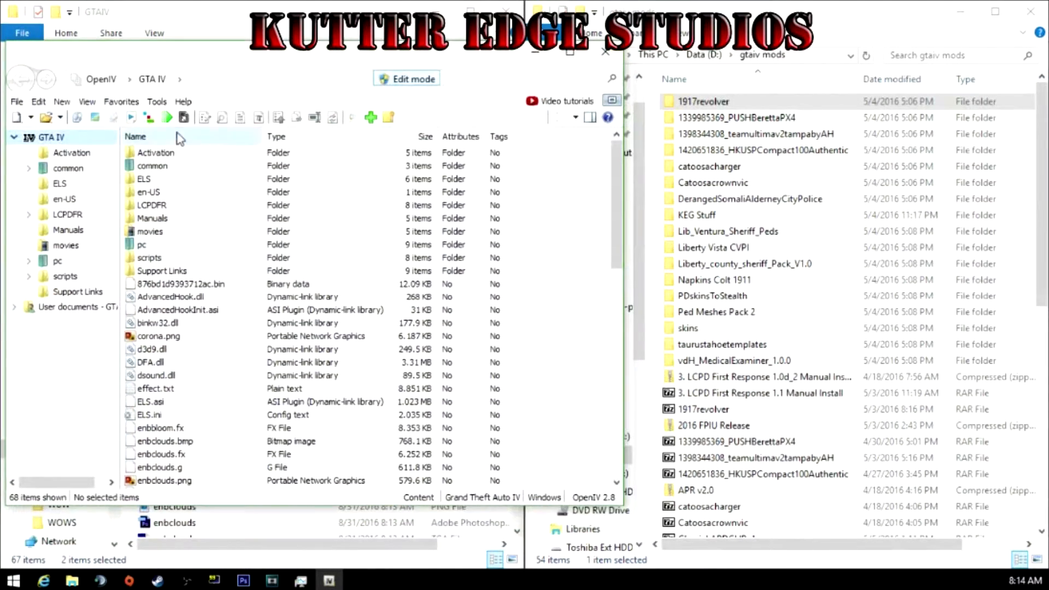
double_click(154, 247)
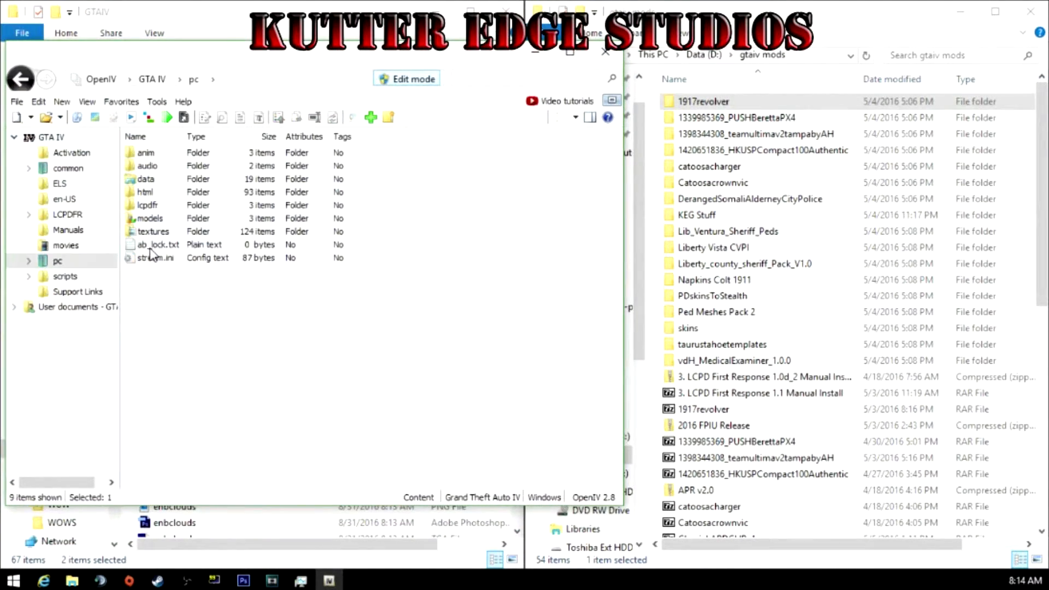
double_click(148, 219)
click(167, 154)
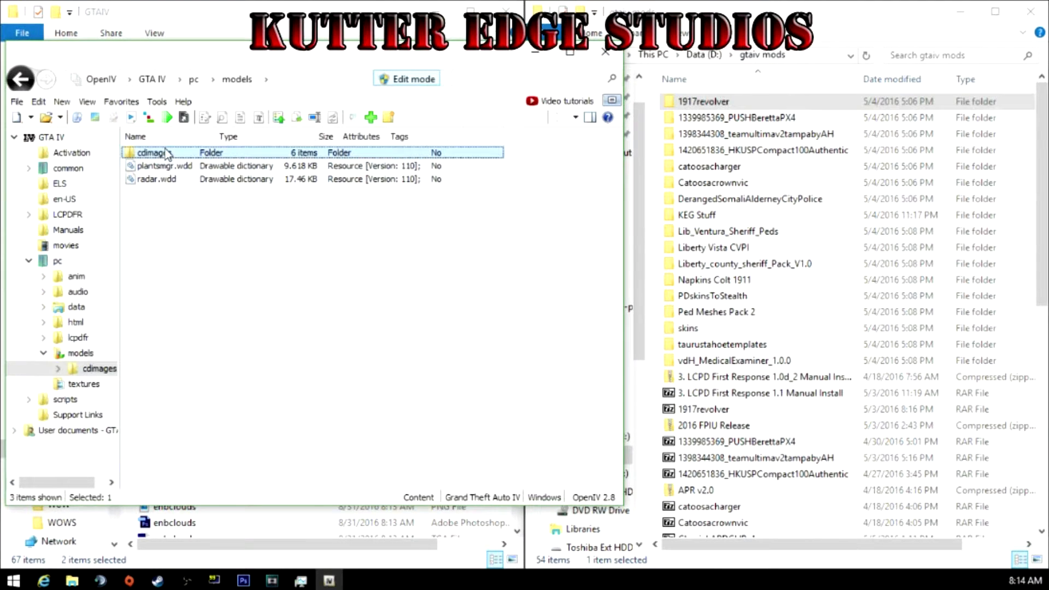
double_click(167, 153)
double_click(159, 219)
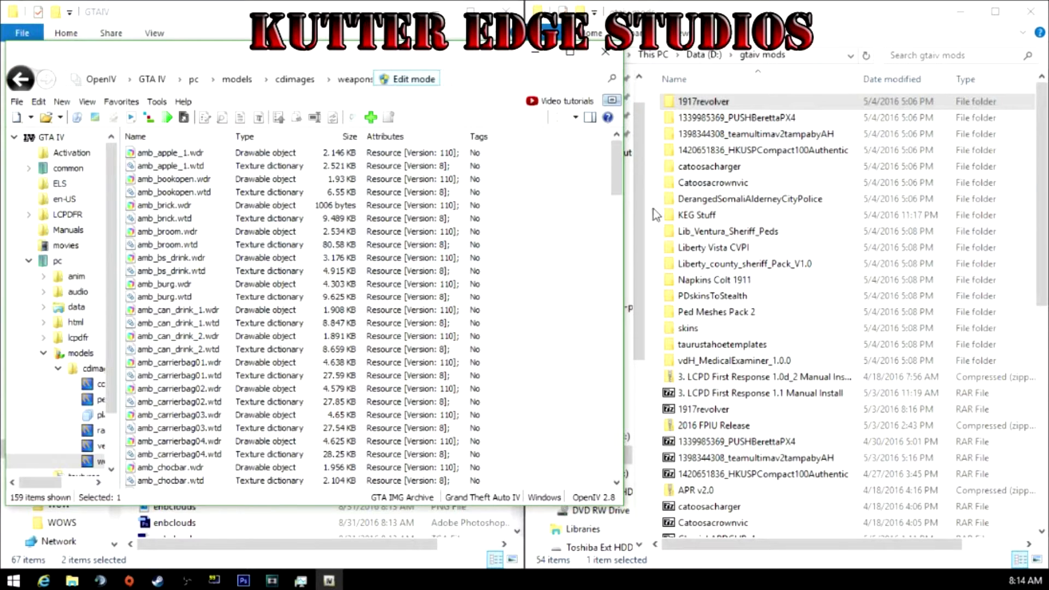
- Add w_glock.wdr and w_glock.wtd from the 1917revolver folder to the weapons archive
click(733, 102)
double_click(733, 101)
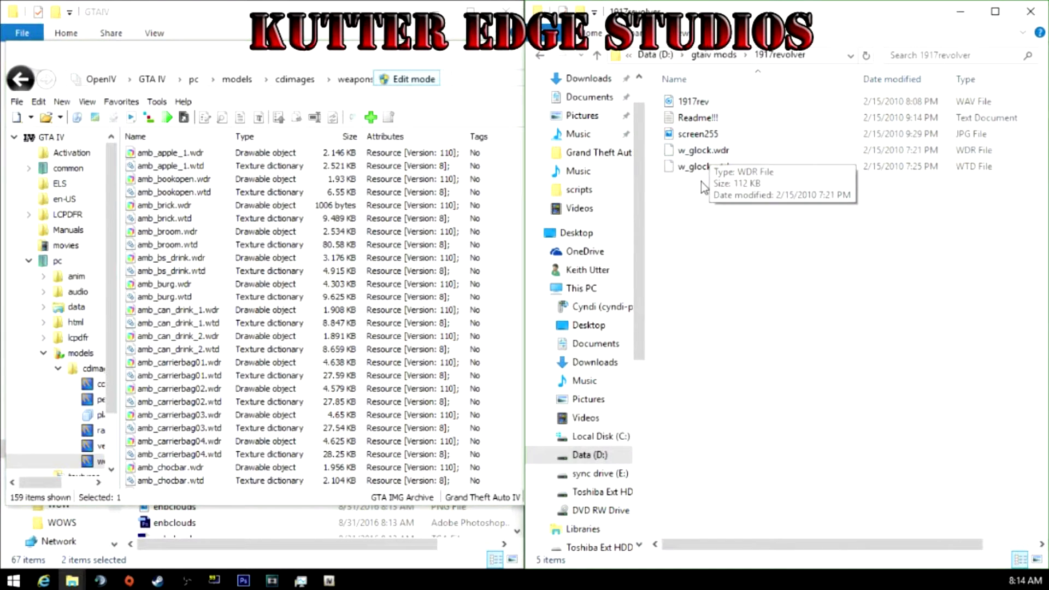
drag(700, 185, 302, 324)
- Locate w_glock.wdr in the weapons archive and preview the replacement revolver model
scroll(213, 405, down, 20)
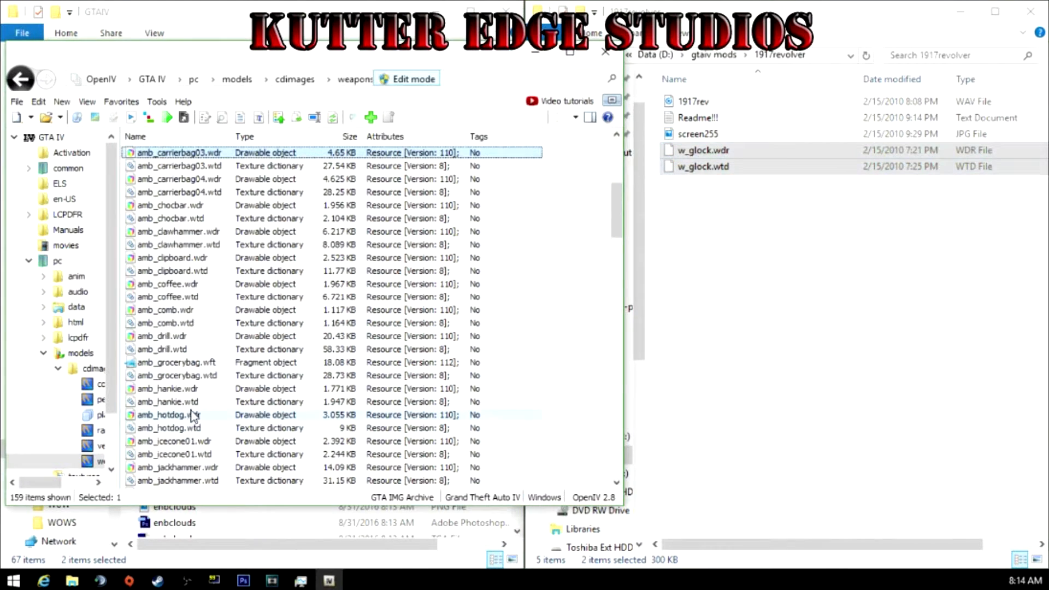
scroll(221, 410, down, 20)
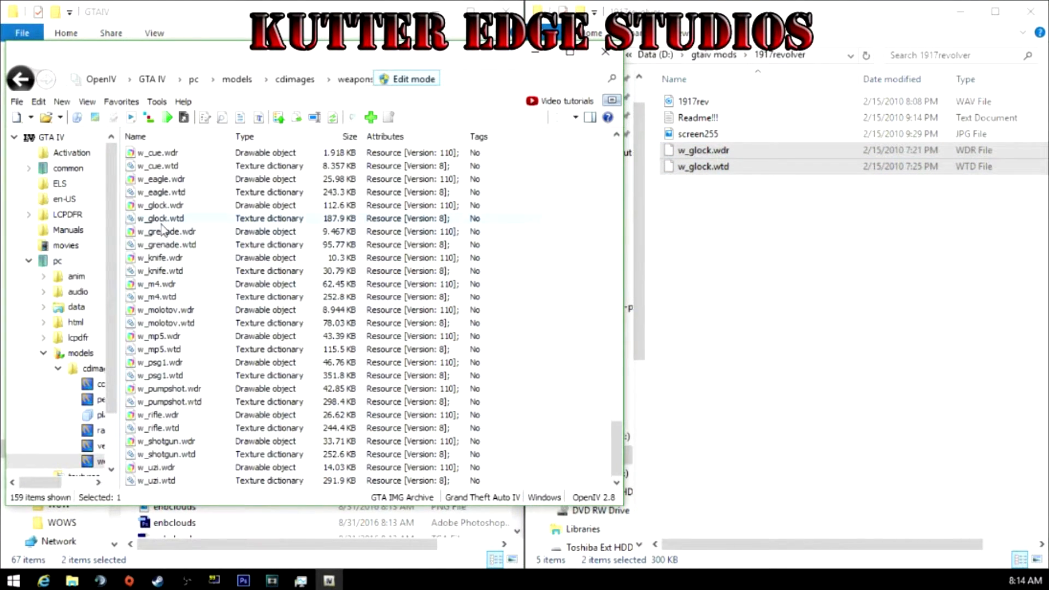
click(163, 207)
double_click(163, 207)
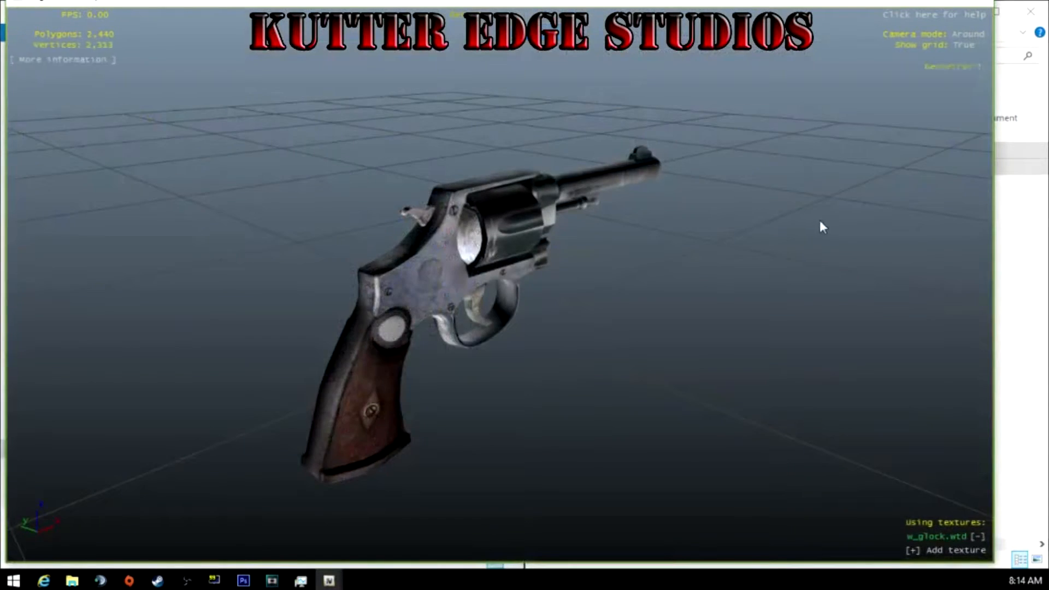
- Inspect the revolver model from its other side, close the preview and return to the gtaiv mods folder
drag(820, 225, 541, 242)
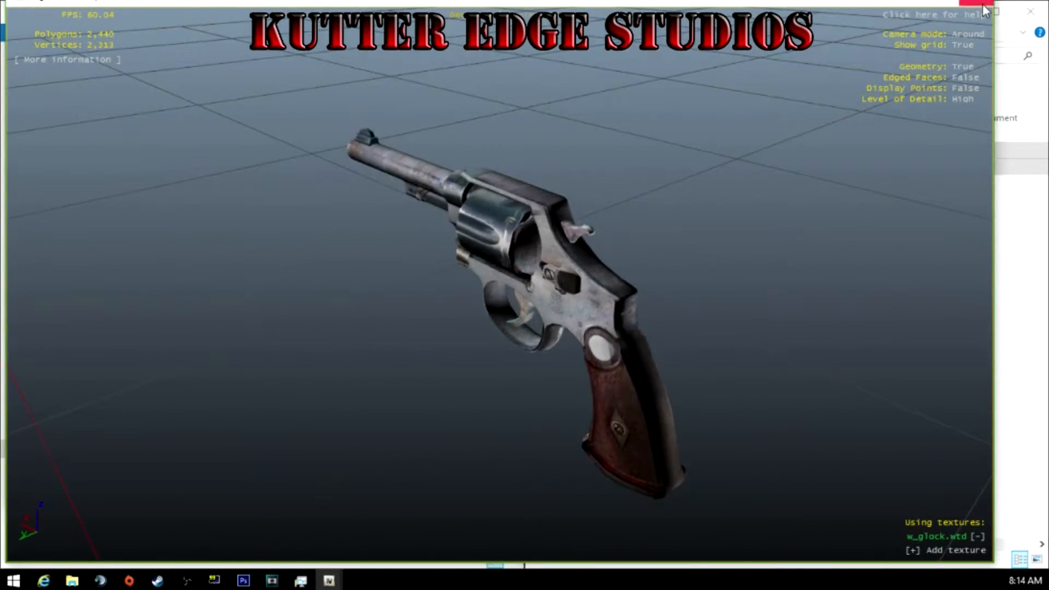
click(983, 3)
click(774, 252)
key(alt+Left)
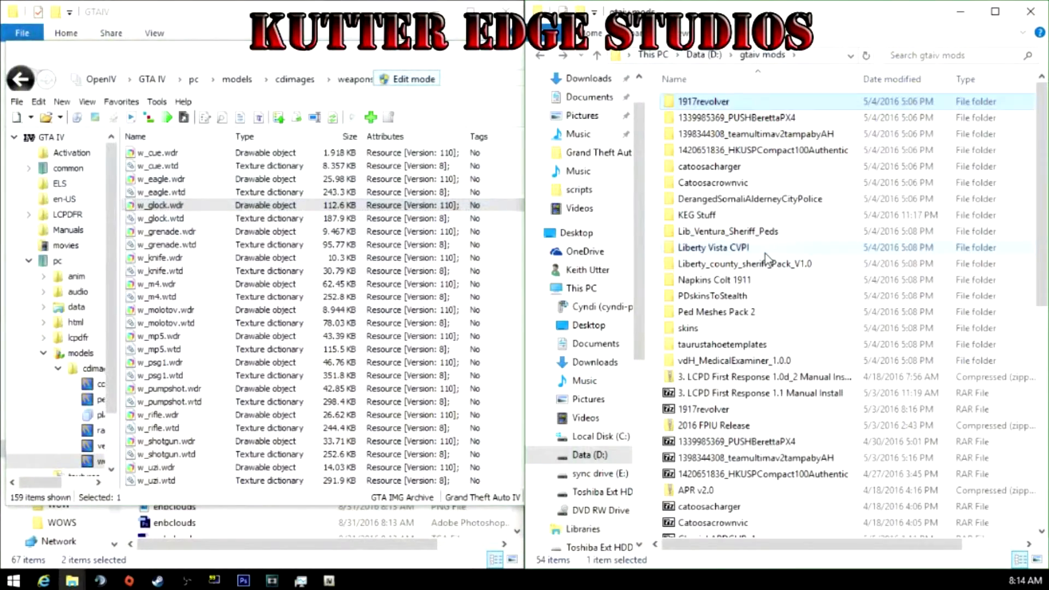
- Open the Napkins Colt 1911 mod folder and check the model files in its Silenced subfolder
double_click(710, 280)
double_click(712, 103)
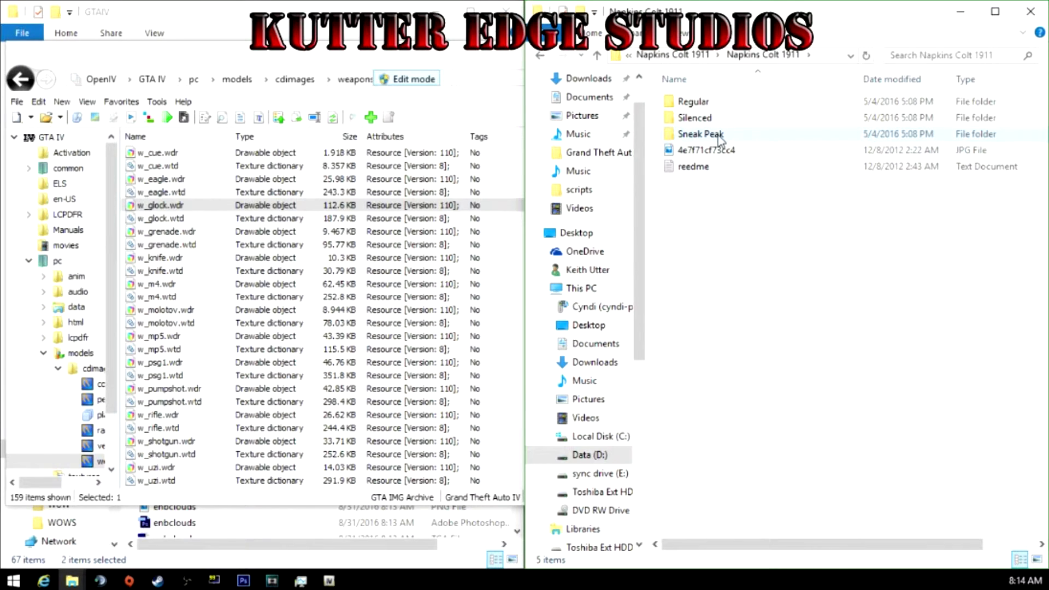
double_click(694, 118)
drag(697, 147, 693, 119)
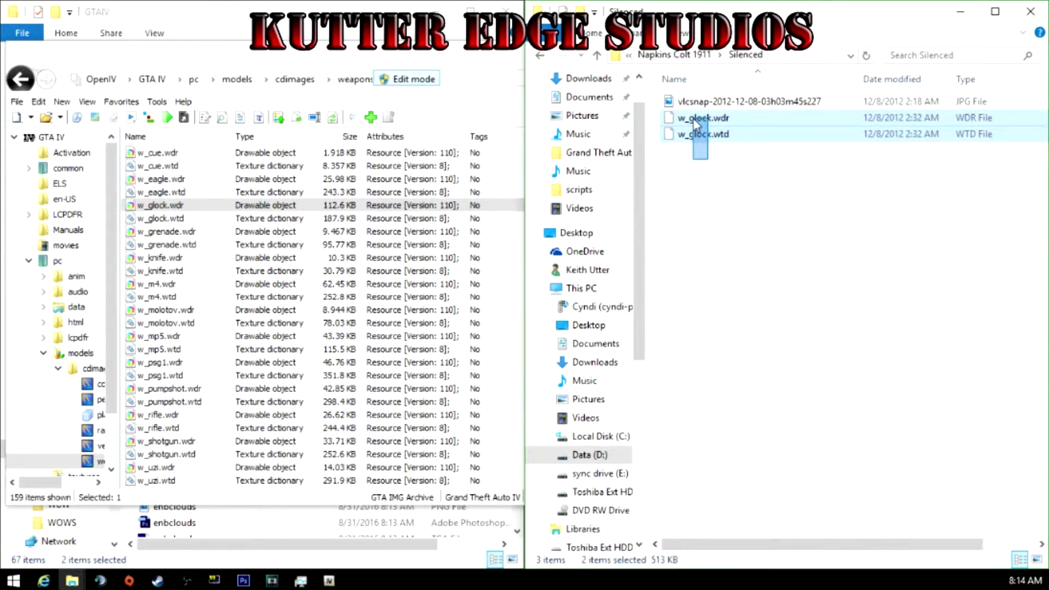
click(700, 163)
key(BackSpace)
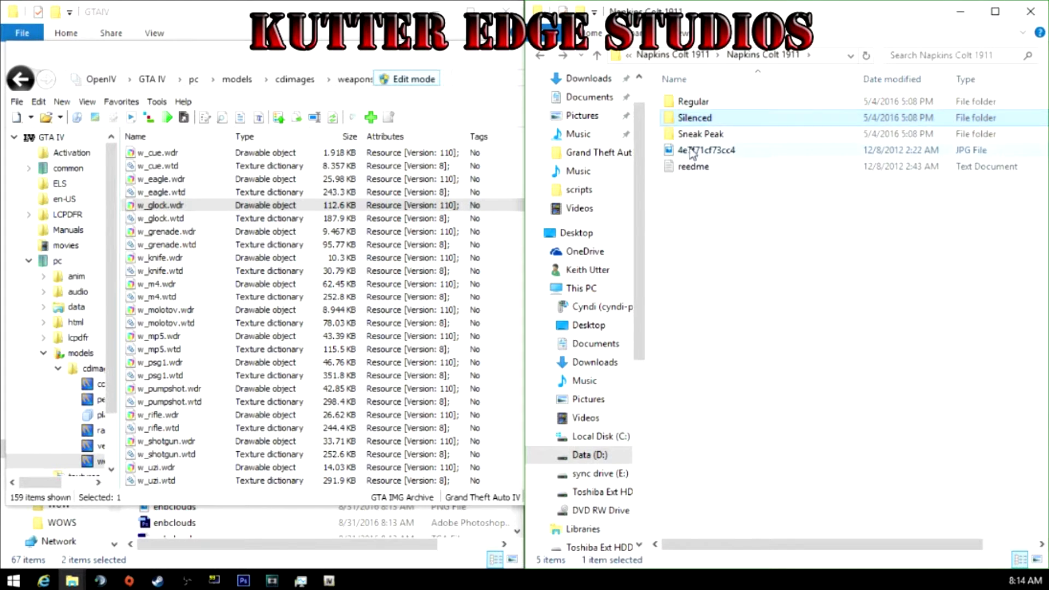
- Add w_eagle.wdr and w_eagle.wtd from the Regular folder to the weapons archive and preview the pistol model
double_click(697, 101)
drag(708, 160, 418, 289)
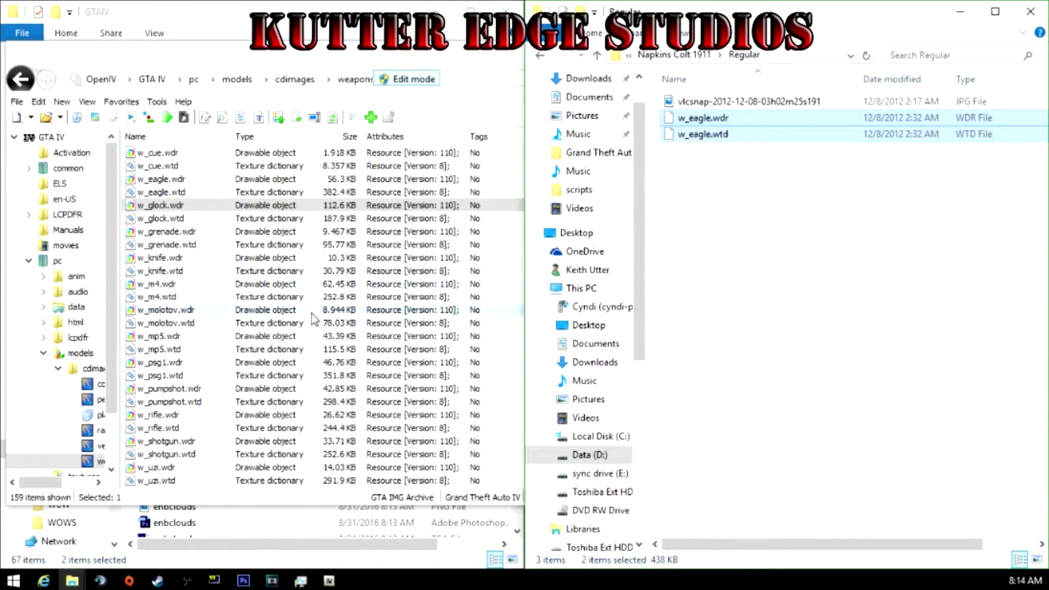
double_click(164, 179)
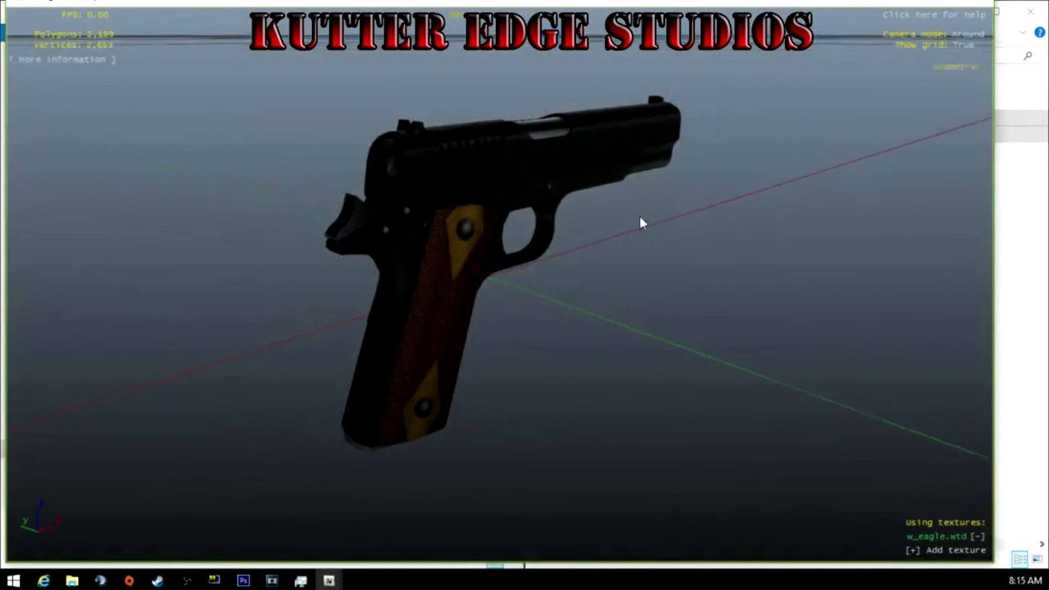
drag(642, 223, 589, 169)
scroll(430, 173, up, 3)
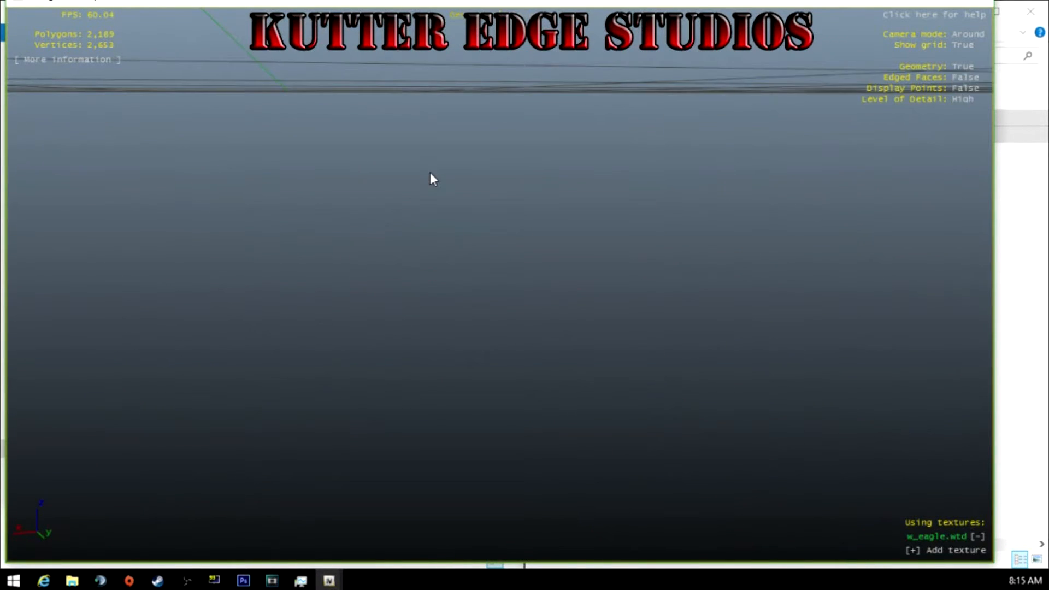
scroll(430, 173, down, 3)
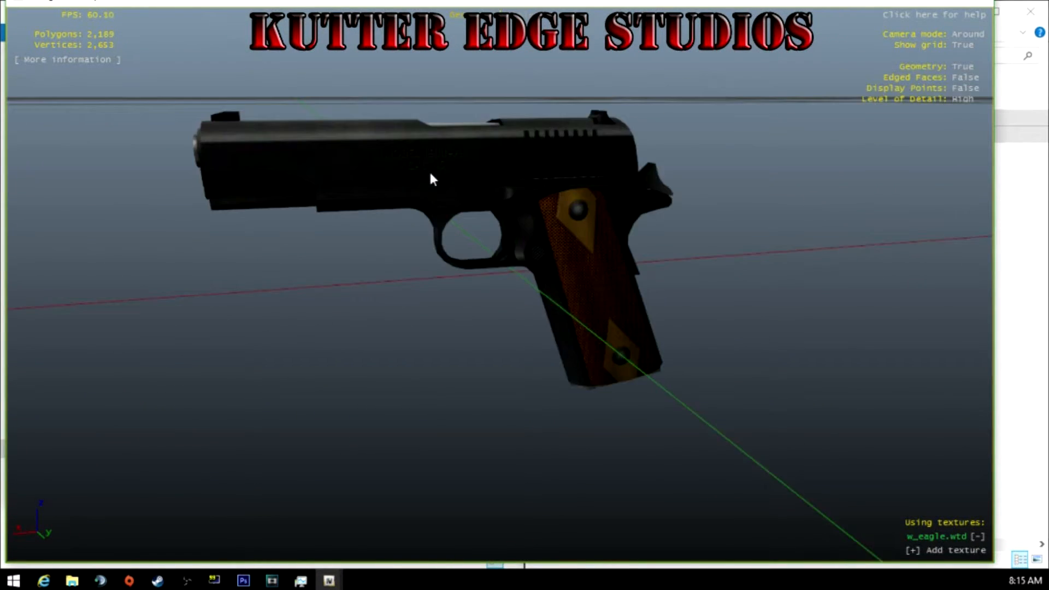
drag(431, 178, 944, 65)
click(982, 4)
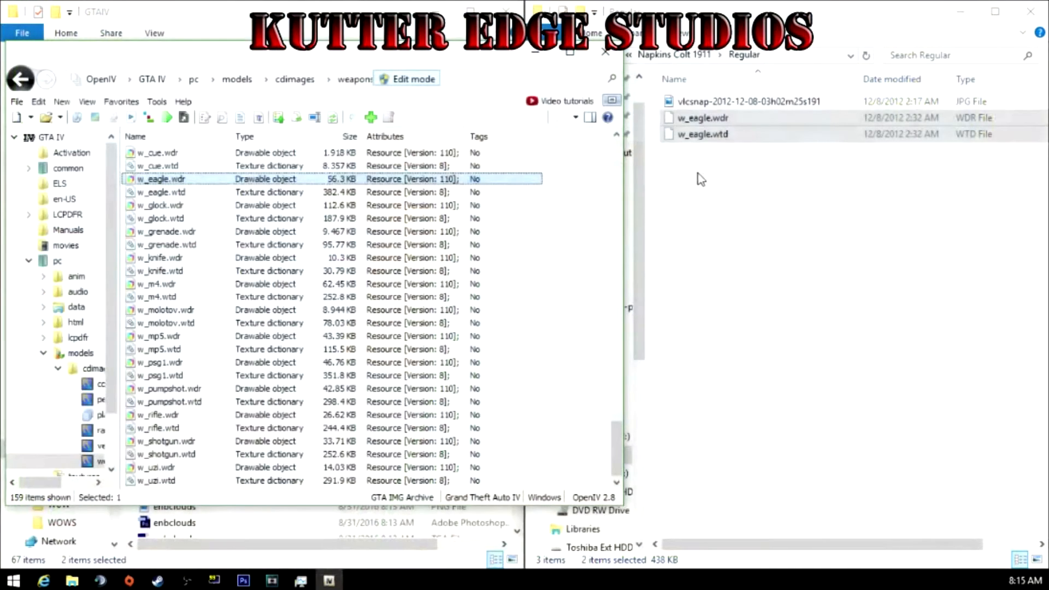
- Rename both w_glock model files in the Silenced folder to w_eagle, keeping their .wdr and .wtd extensions
double_click(694, 117)
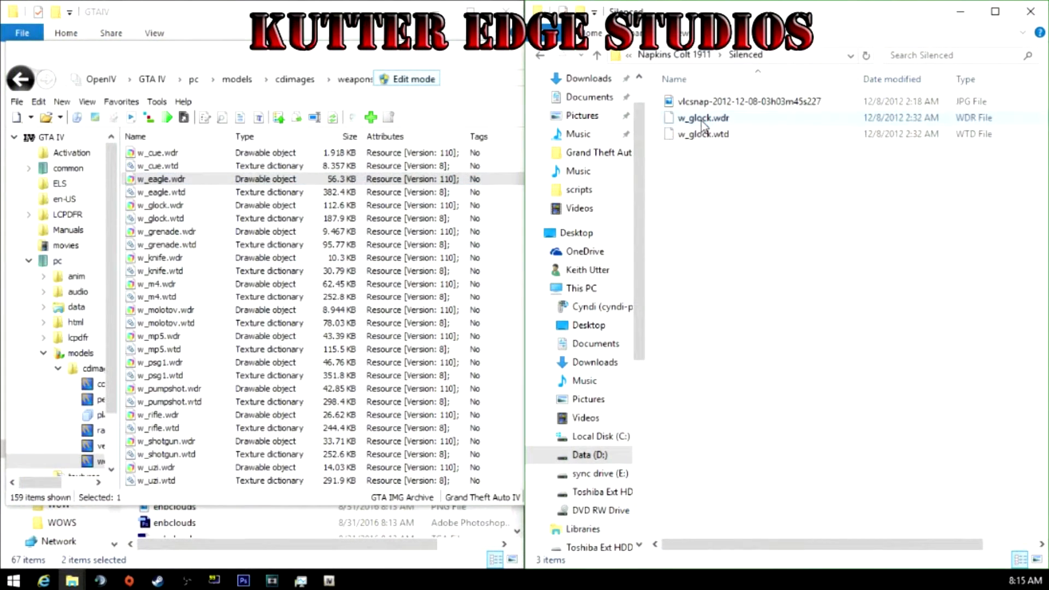
drag(709, 159, 706, 124)
key(F2)
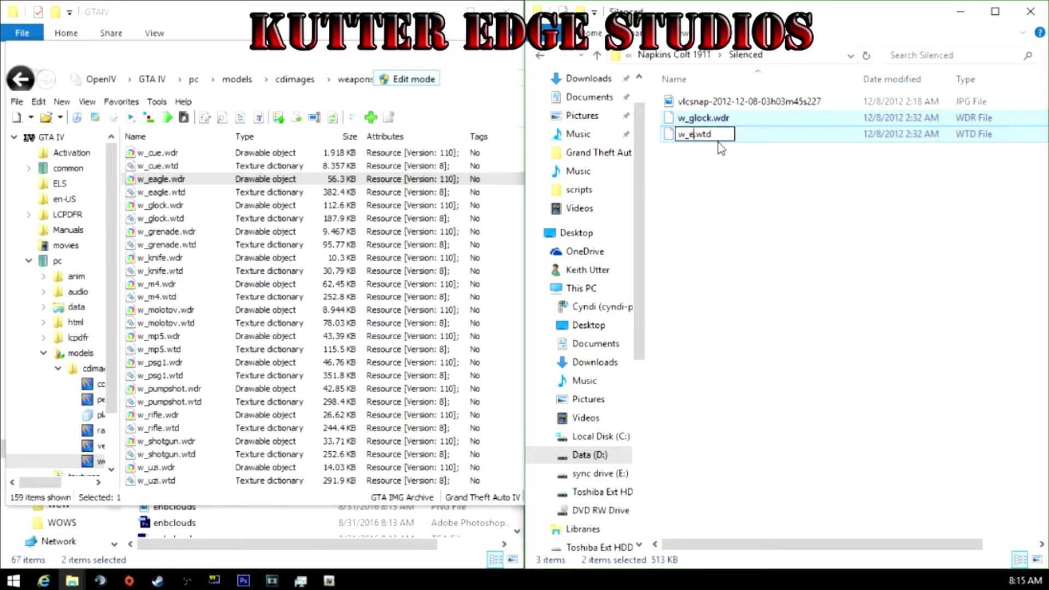
key(Return)
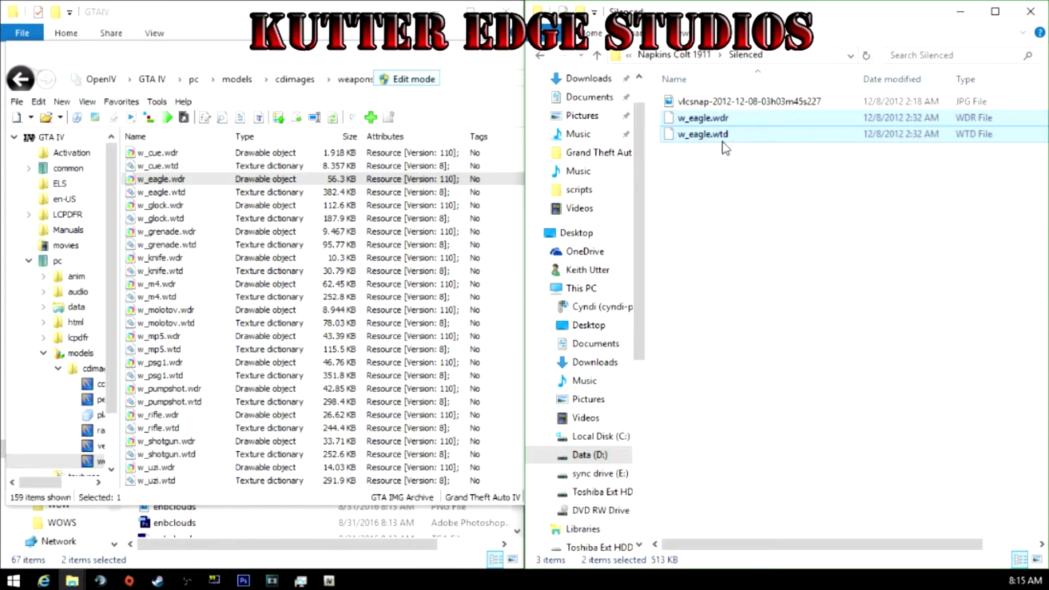
- Add the silenced w_eagle.wdr and w_eagle.wtd to the weapons archive and preview the replacement pistol model
drag(709, 173, 697, 114)
drag(697, 118, 270, 330)
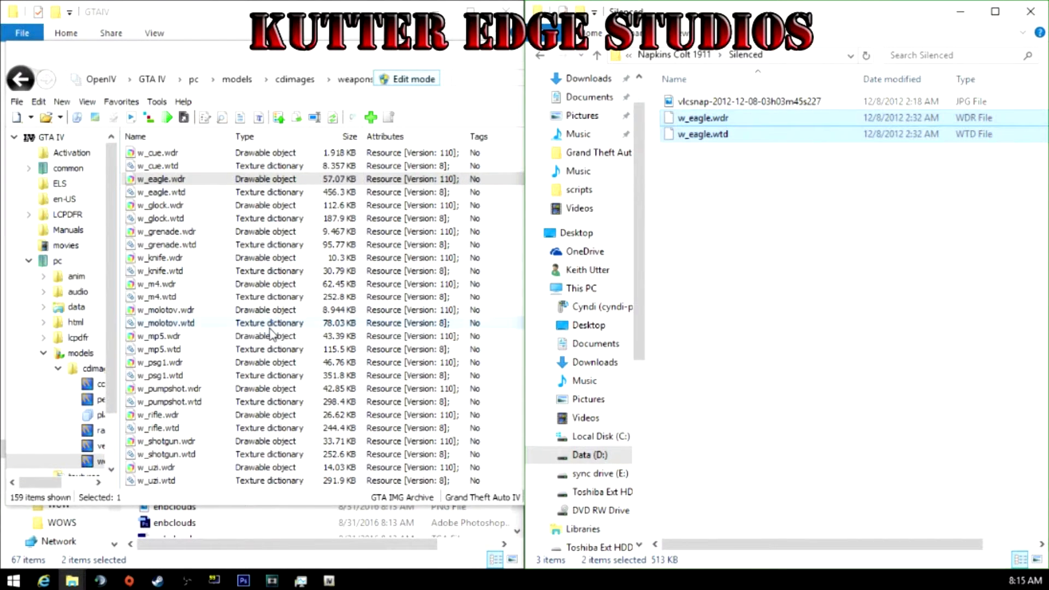
click(156, 180)
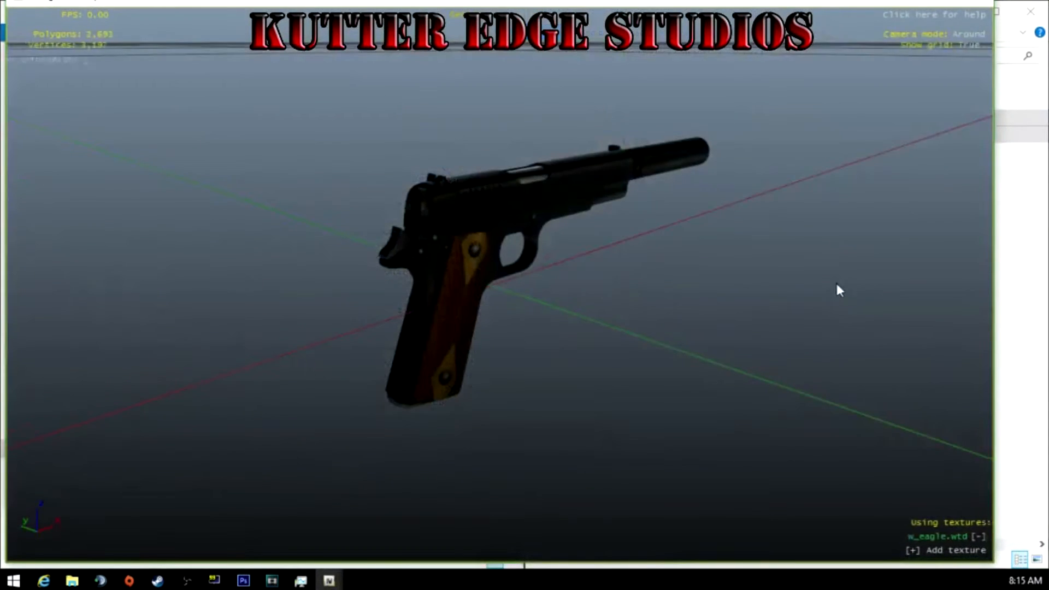
drag(836, 285, 241, 263)
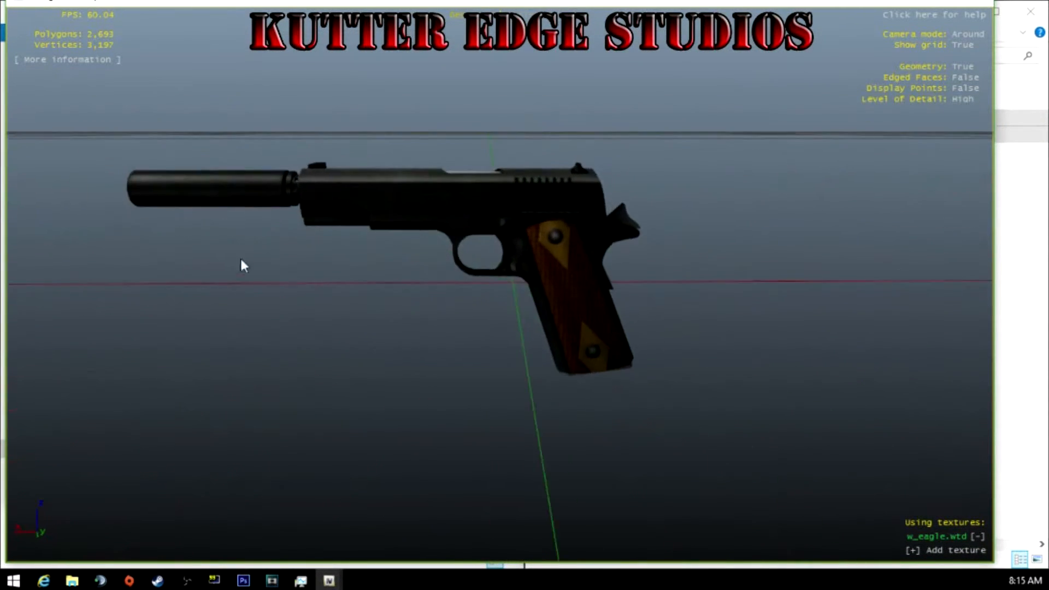
click(992, 3)
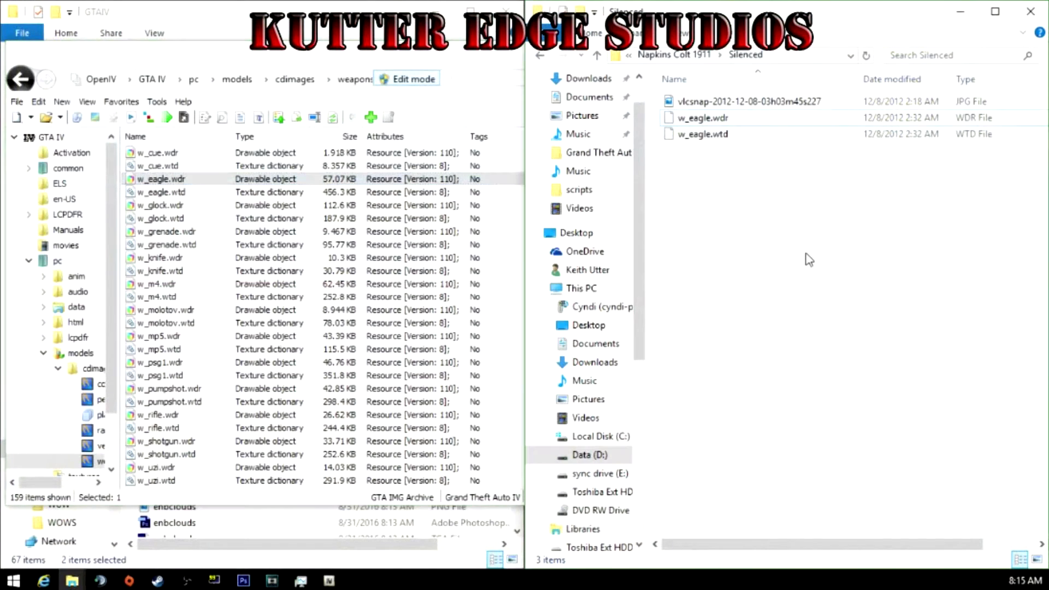
click(373, 117)
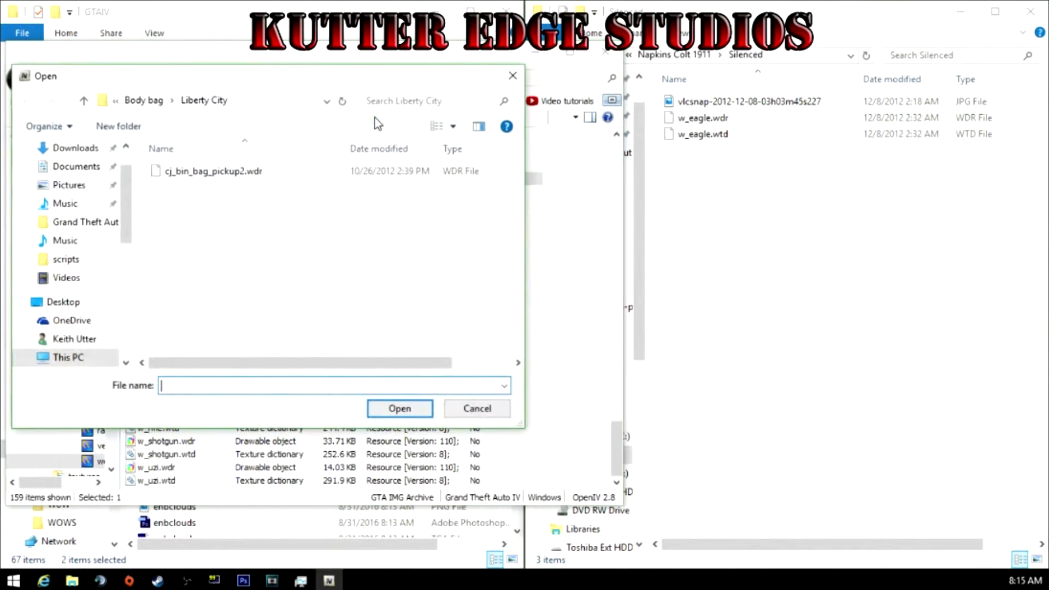
click(153, 101)
click(158, 101)
click(141, 101)
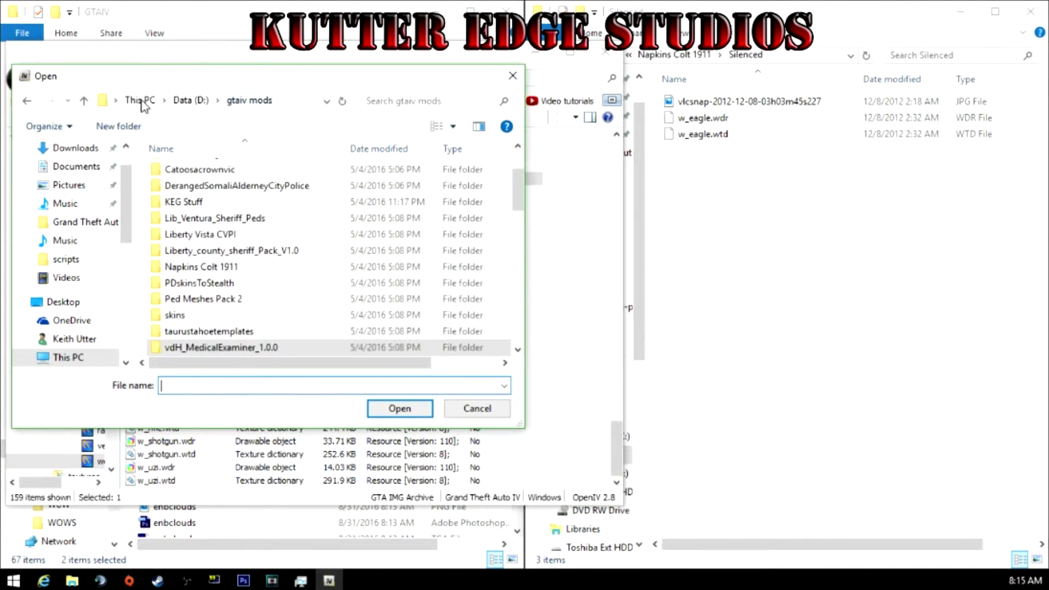
scroll(301, 282, up, 2)
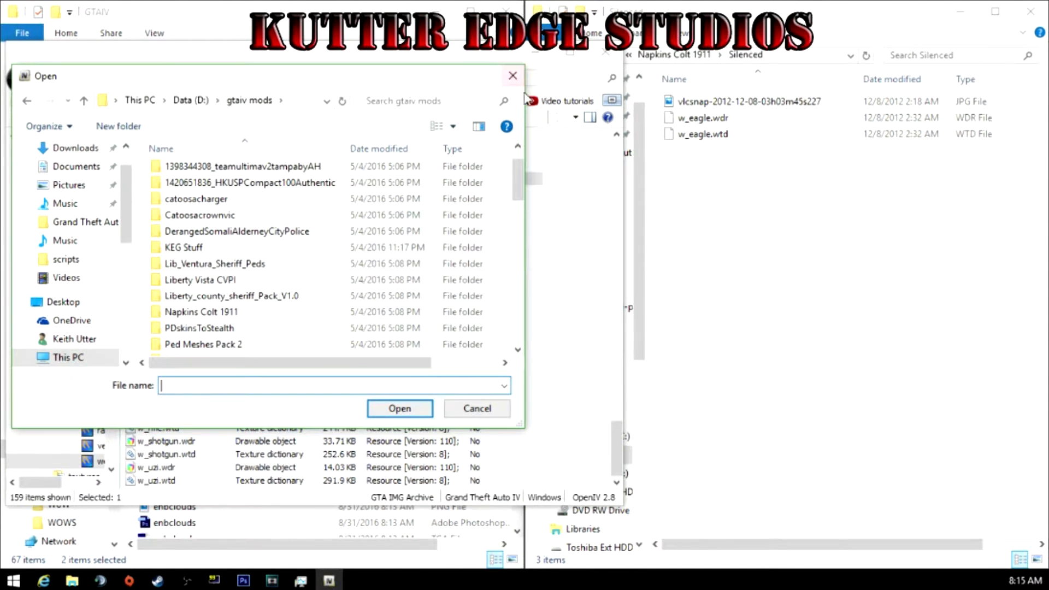
click(512, 76)
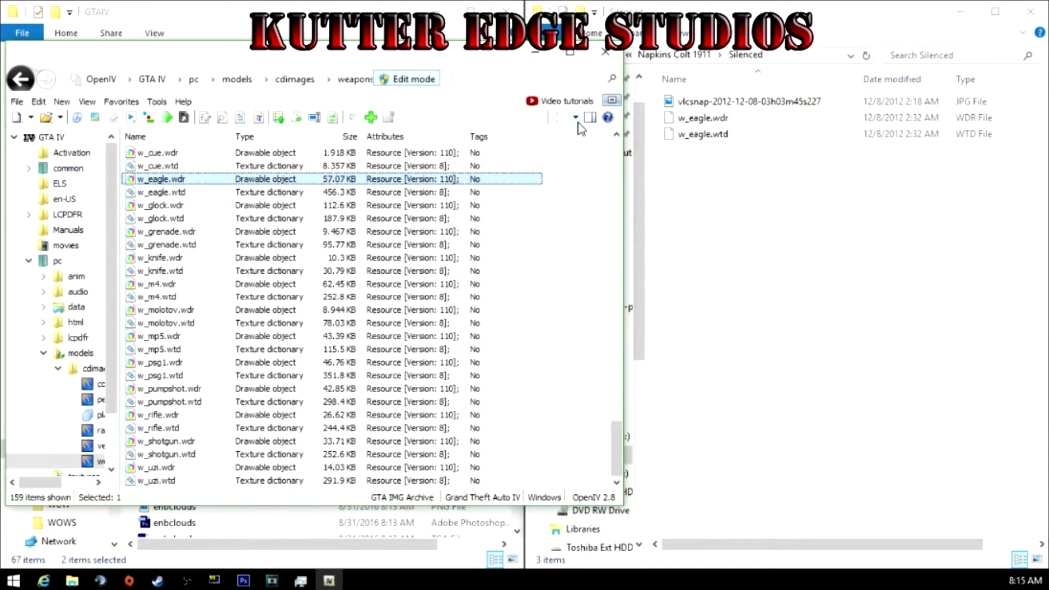
- Open handling.dat from the GTA IV common/data folder for viewing
scroll(452, 221, up, 15)
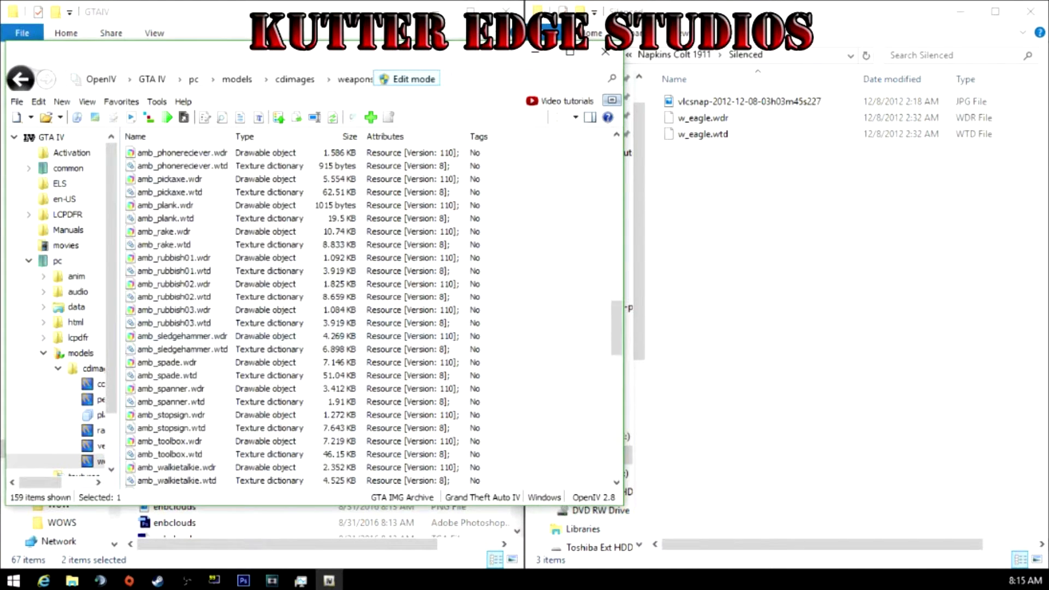
click(68, 168)
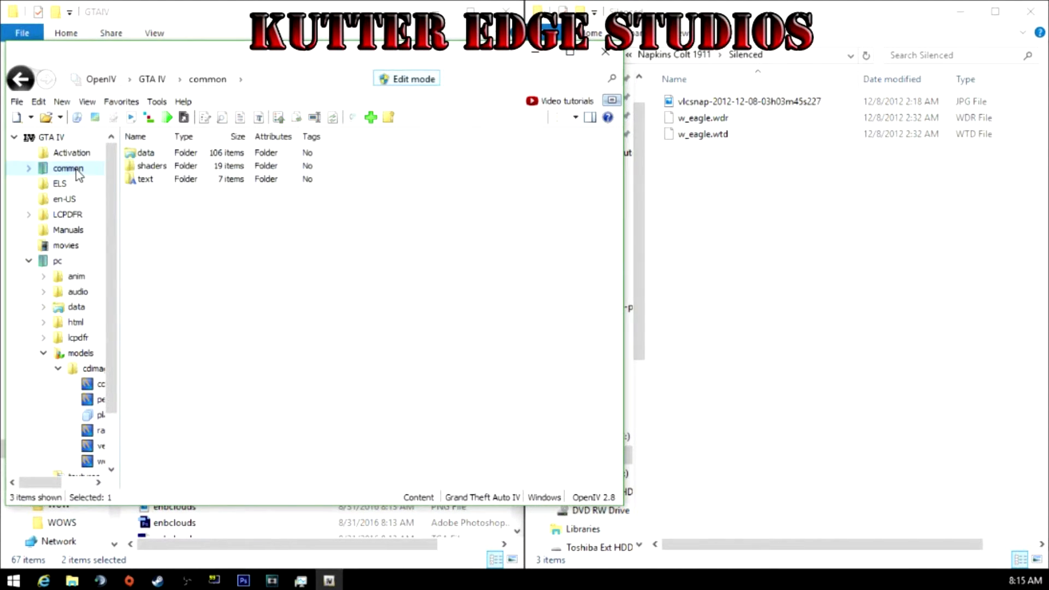
double_click(145, 155)
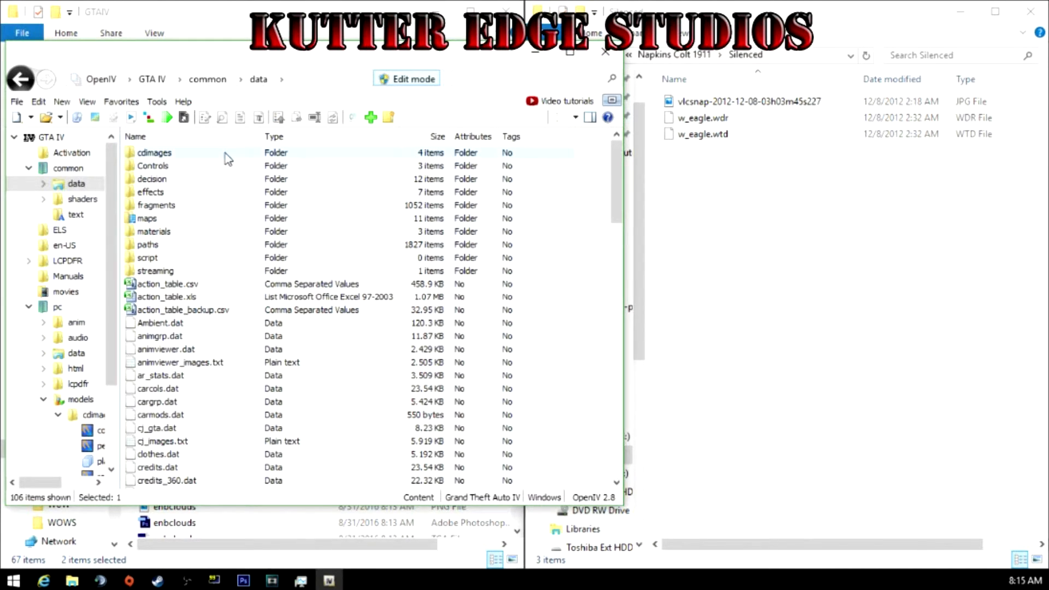
scroll(235, 303, down, 13)
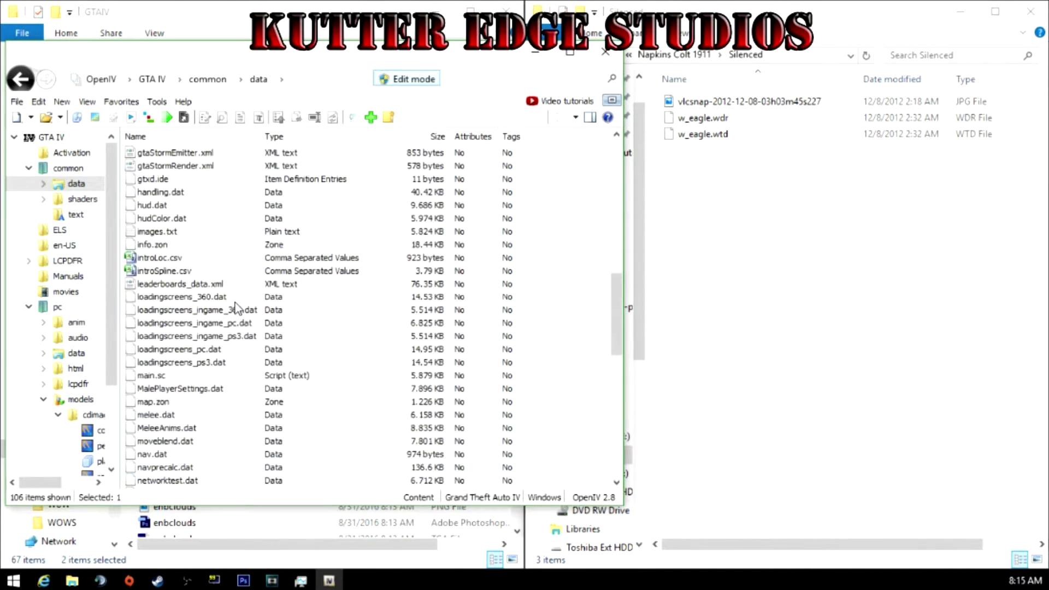
scroll(235, 302, down, 2)
scroll(235, 309, up, 2)
click(165, 194)
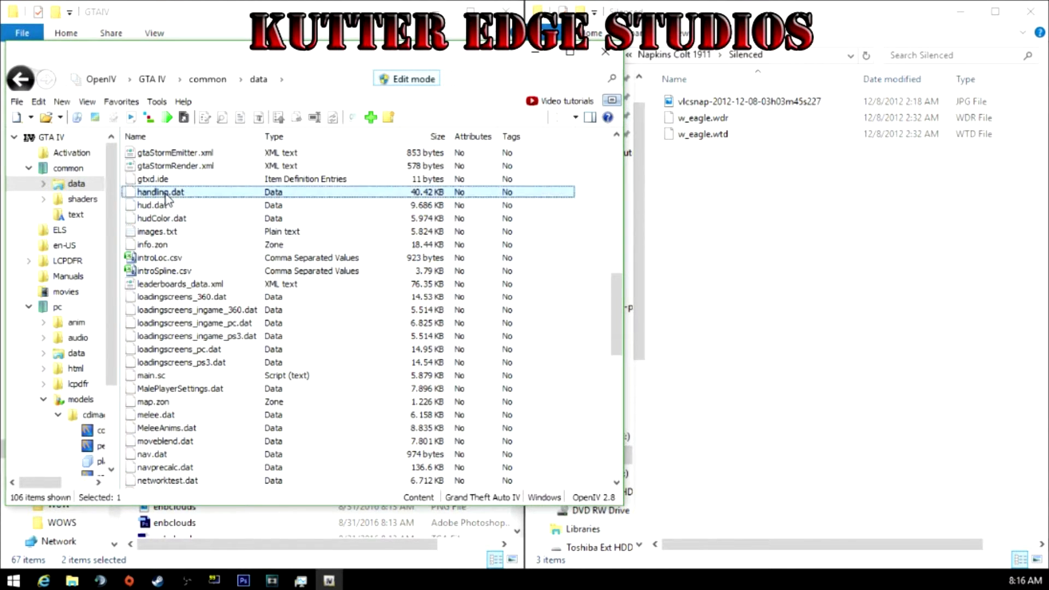
double_click(166, 194)
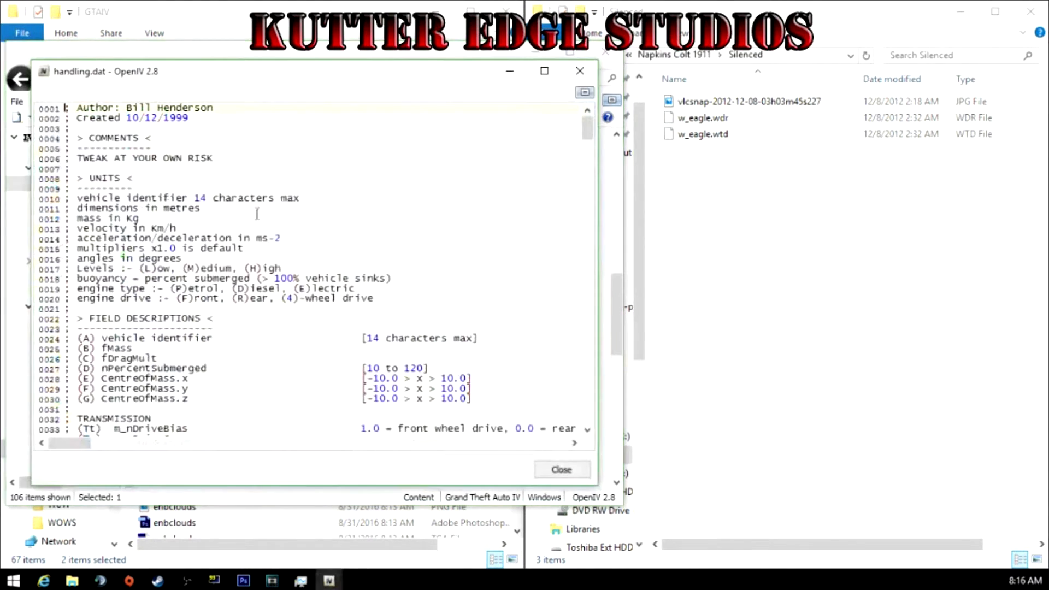
- Examine the field descriptions and vehicle entries in handling.dat at full window size, and close the file
key(super+Up)
scroll(455, 332, down, 20)
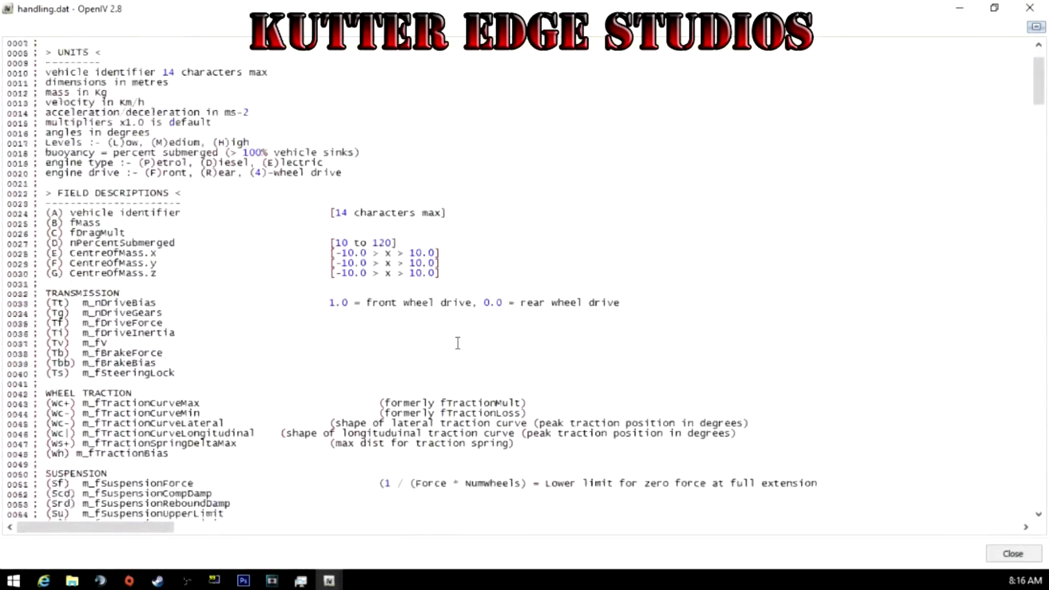
scroll(456, 332, down, 20)
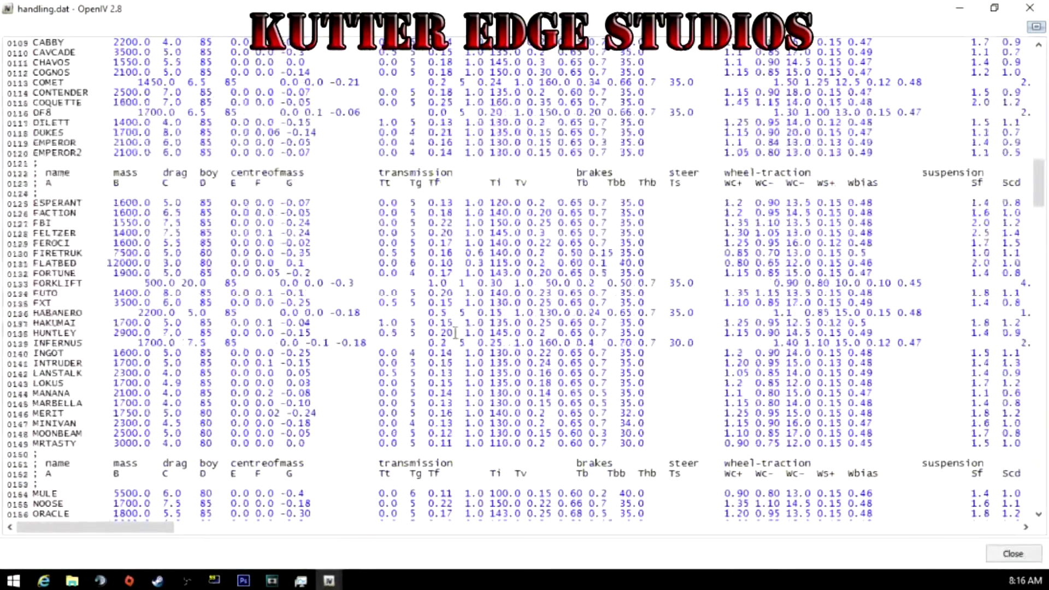
click(1029, 8)
- Close OpenIV and the mods folder window, and go back from the GTAIV folder to the Steam library's common folder
click(614, 55)
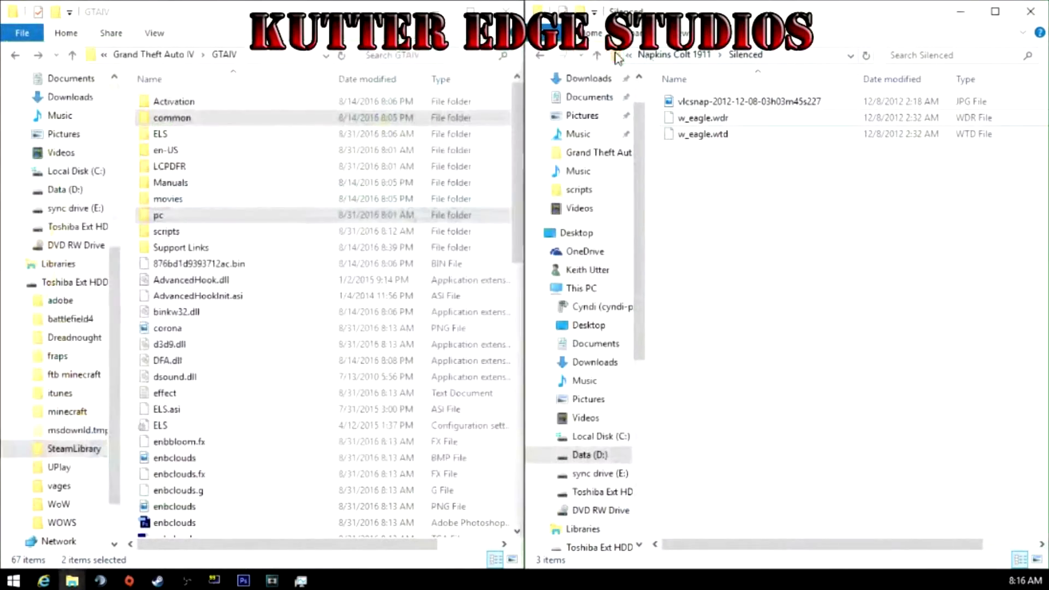
click(1031, 11)
drag(383, 10, 629, 2)
key(alt+Left)
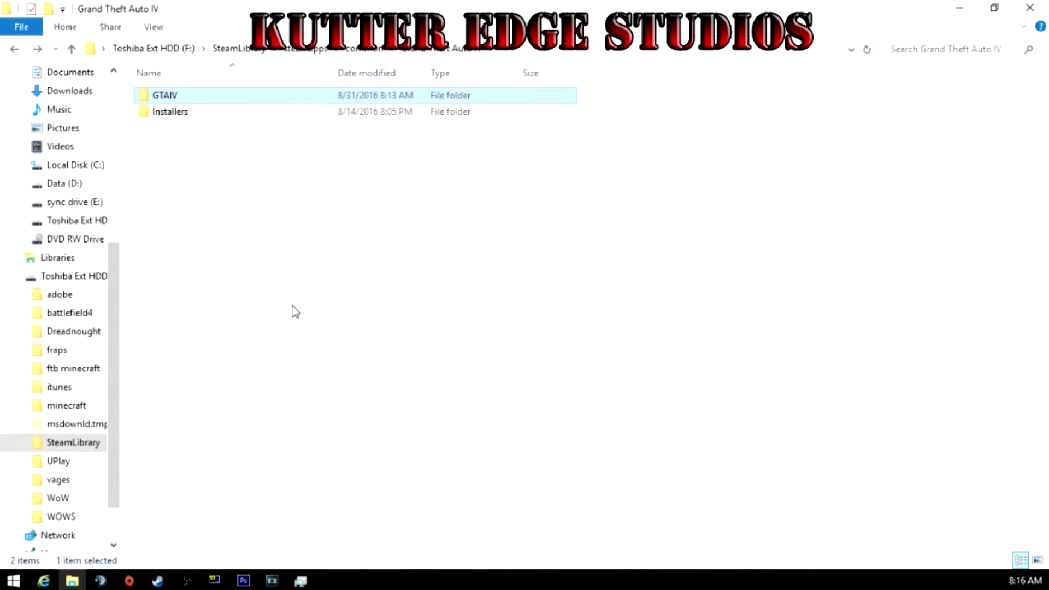
key(alt+Left)
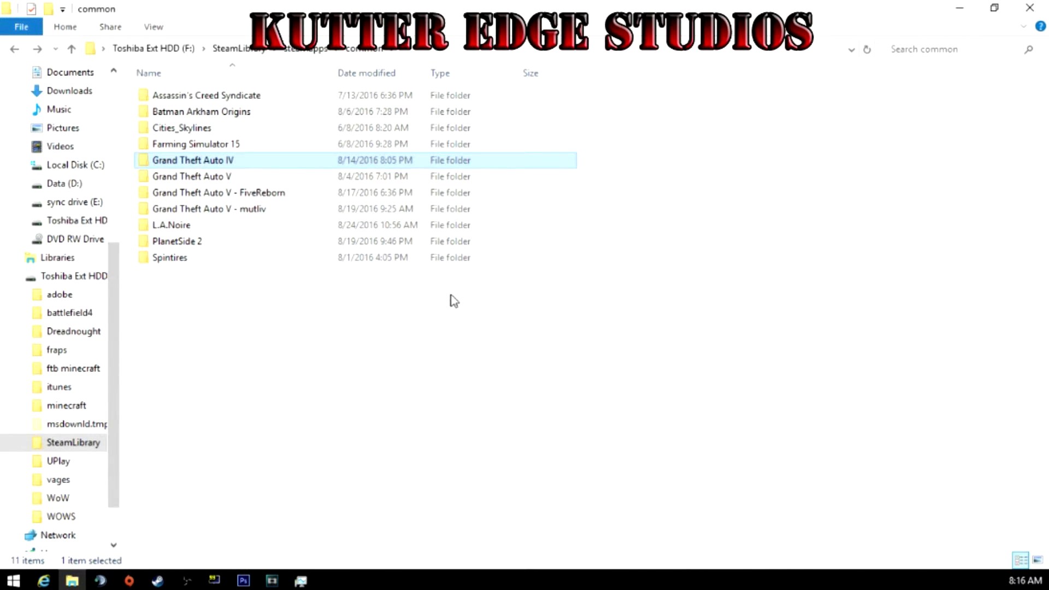